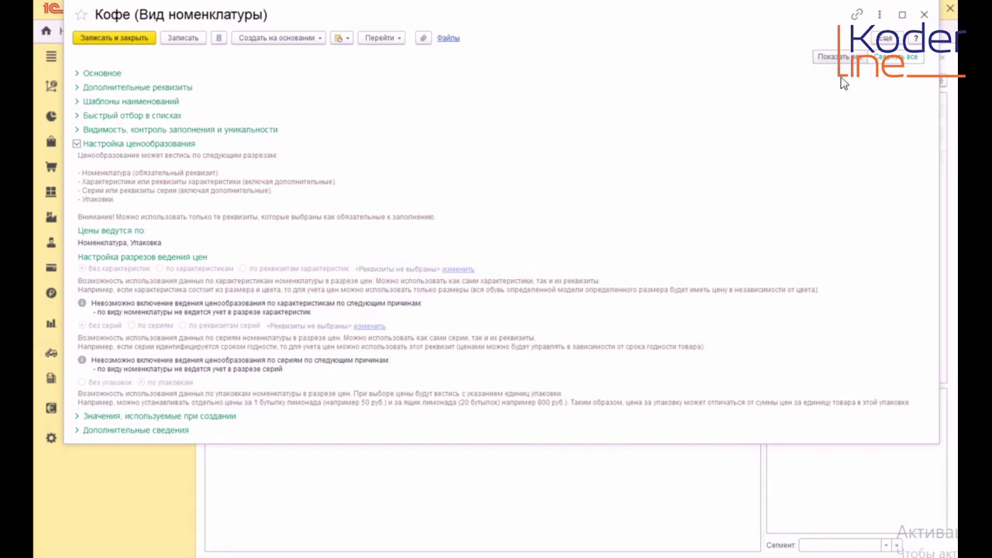
# - Unlock all protected attributes of the Кофе item type for editing, then save and close it
pyautogui.click(886, 41)
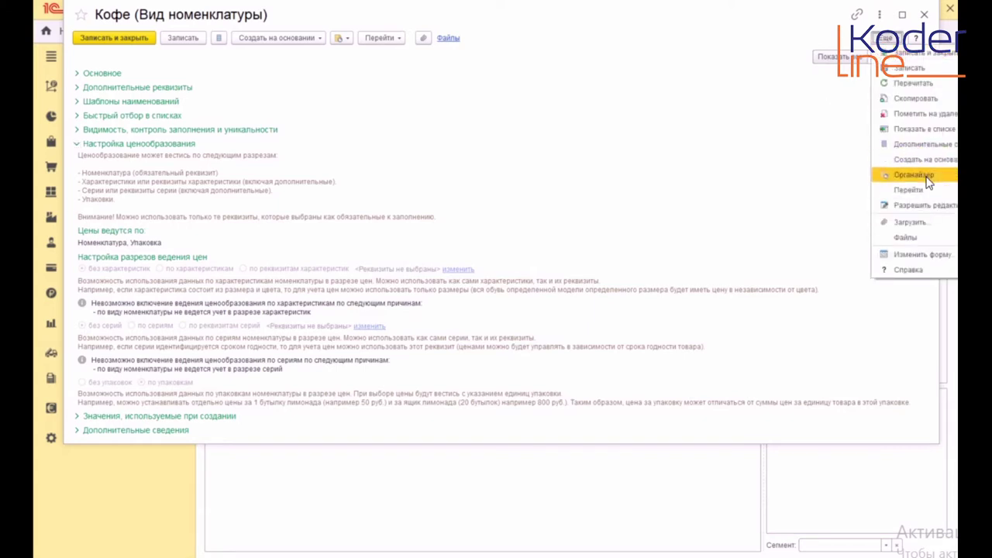
pyautogui.click(925, 206)
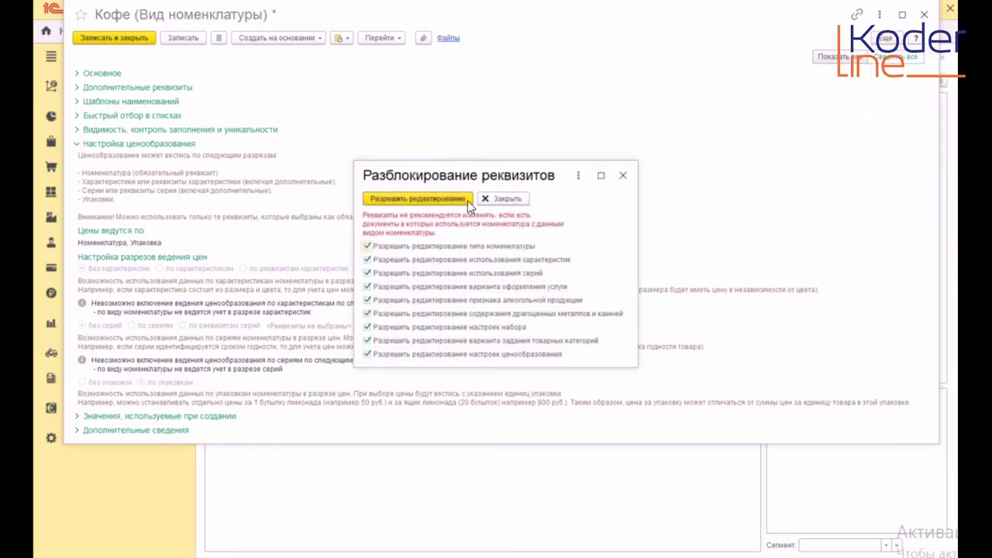
pyautogui.click(457, 200)
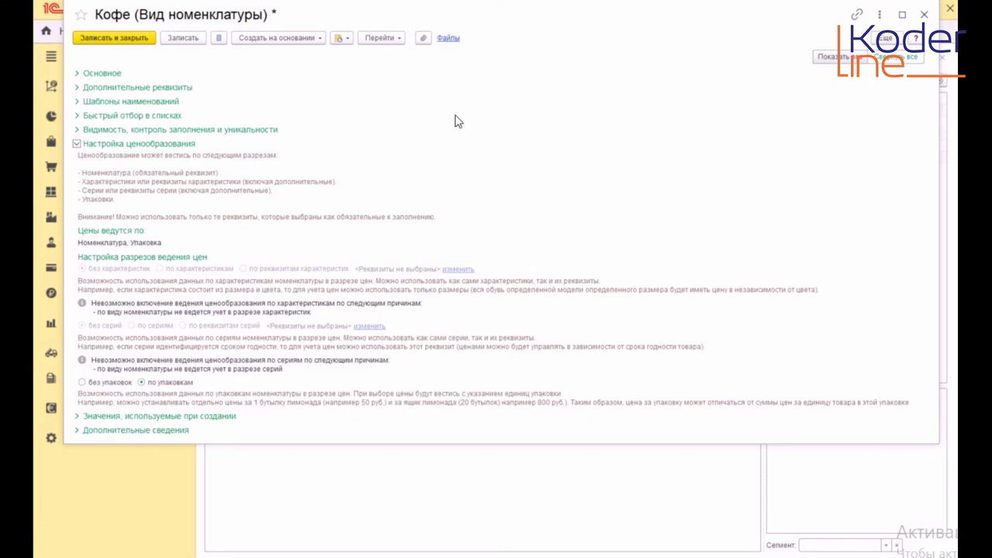
pyautogui.click(146, 38)
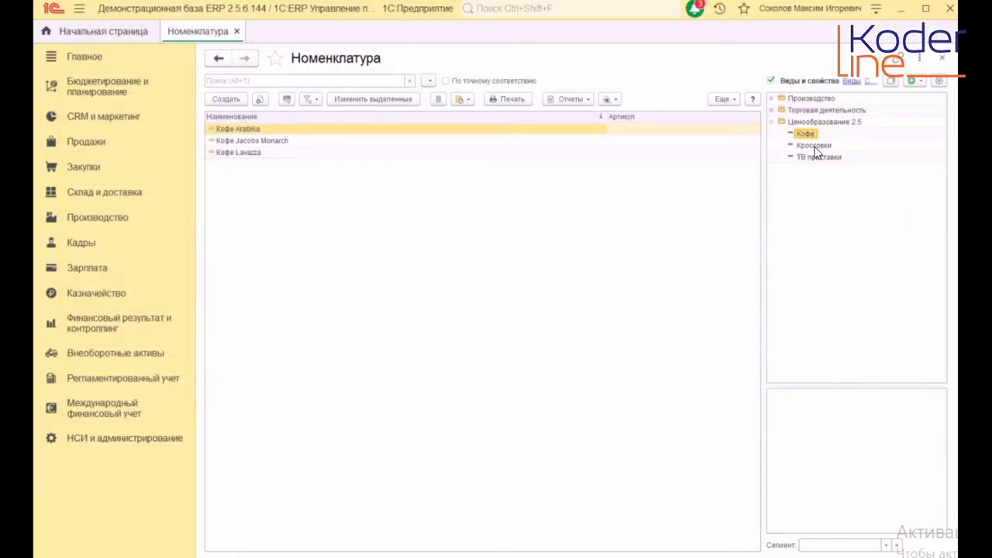
# - Open the Кроссовки item type with its Основное section expanded and allow editing of all its locked attributes
pyautogui.doubleClick(814, 145)
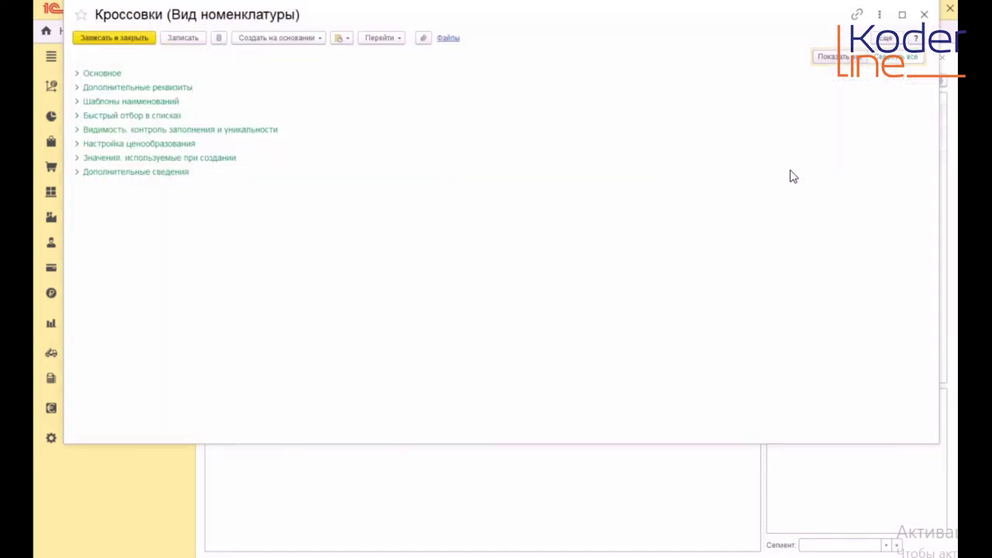
pyautogui.click(80, 74)
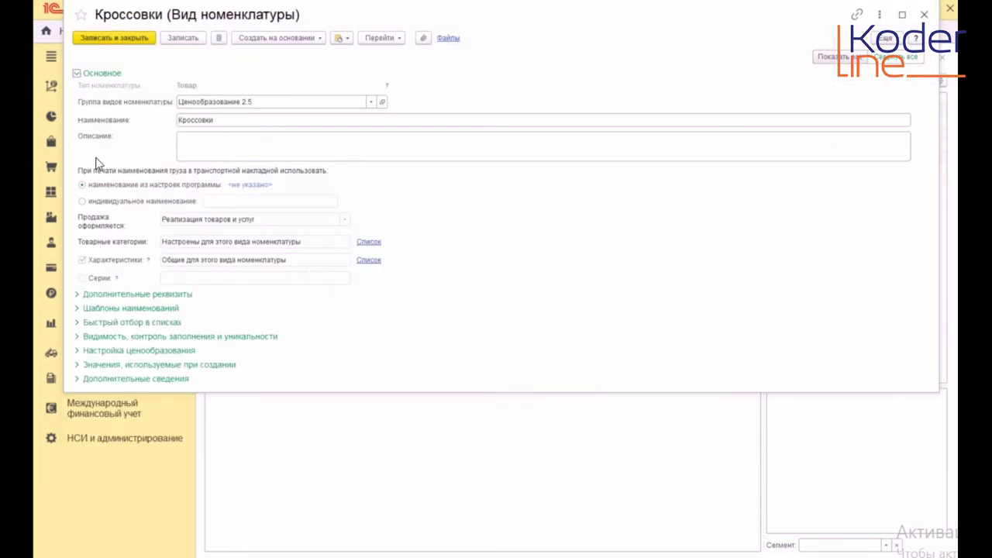
pyautogui.click(892, 39)
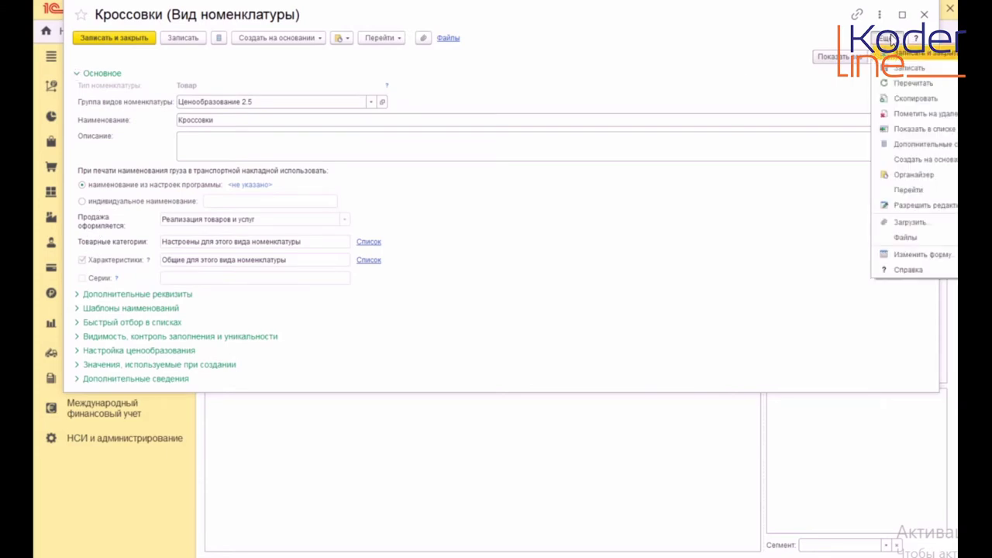
pyautogui.click(939, 207)
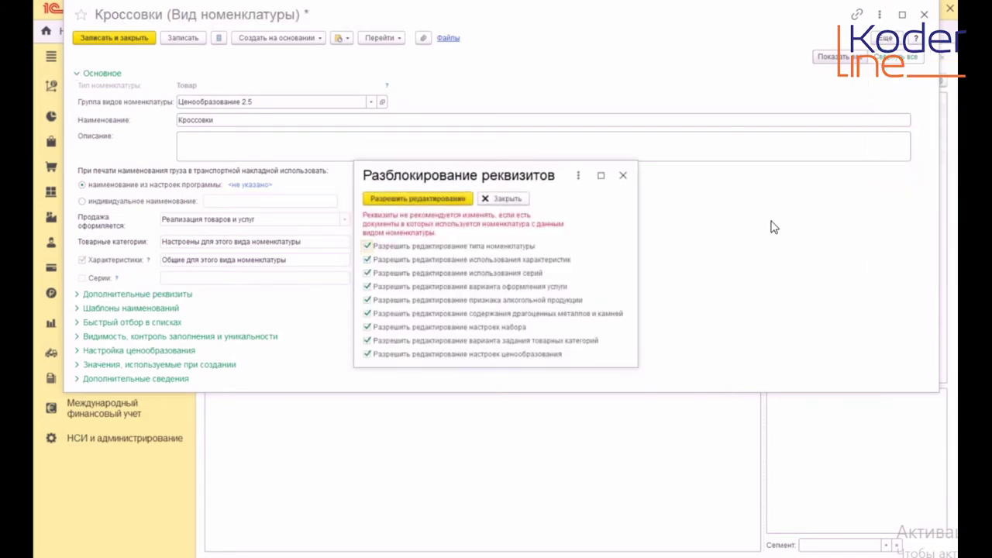
pyautogui.click(471, 200)
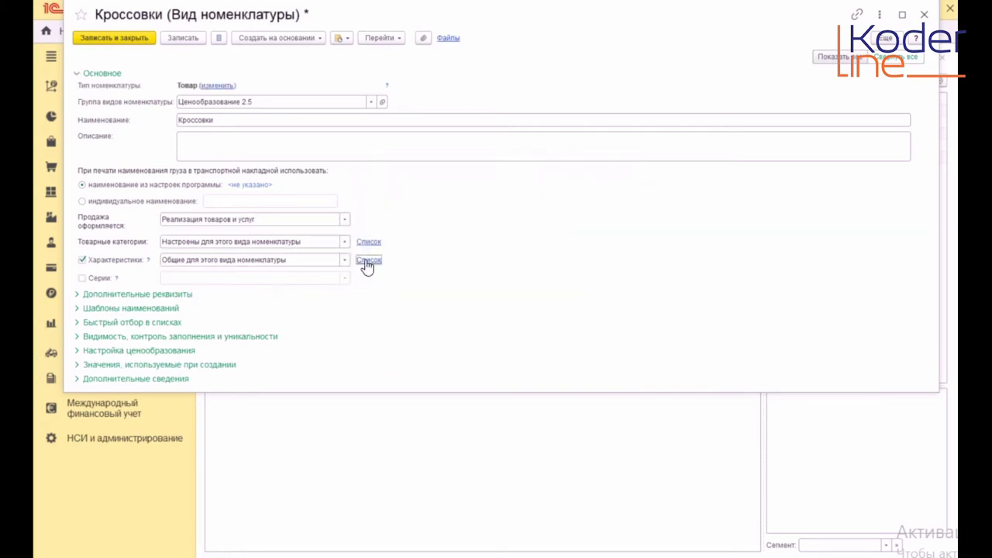
# - Review the shared characteristics list of Кроссовки and its additional item and characteristic attributes
pyautogui.click(367, 262)
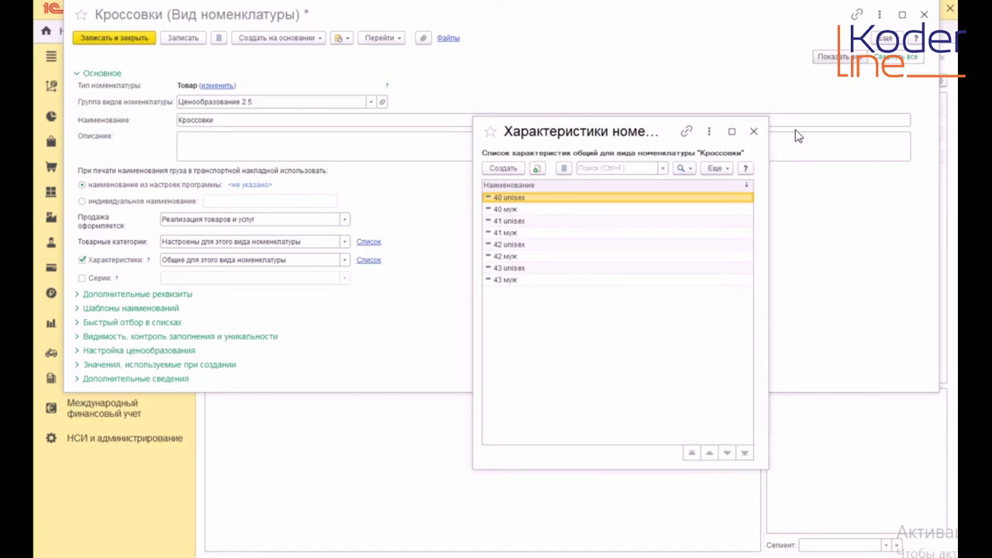
pyautogui.click(753, 132)
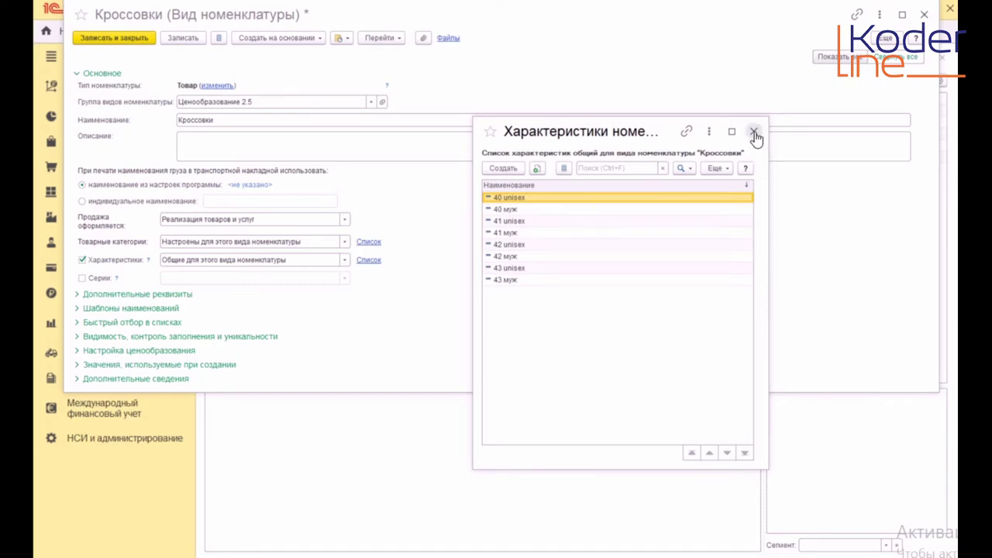
pyautogui.click(75, 74)
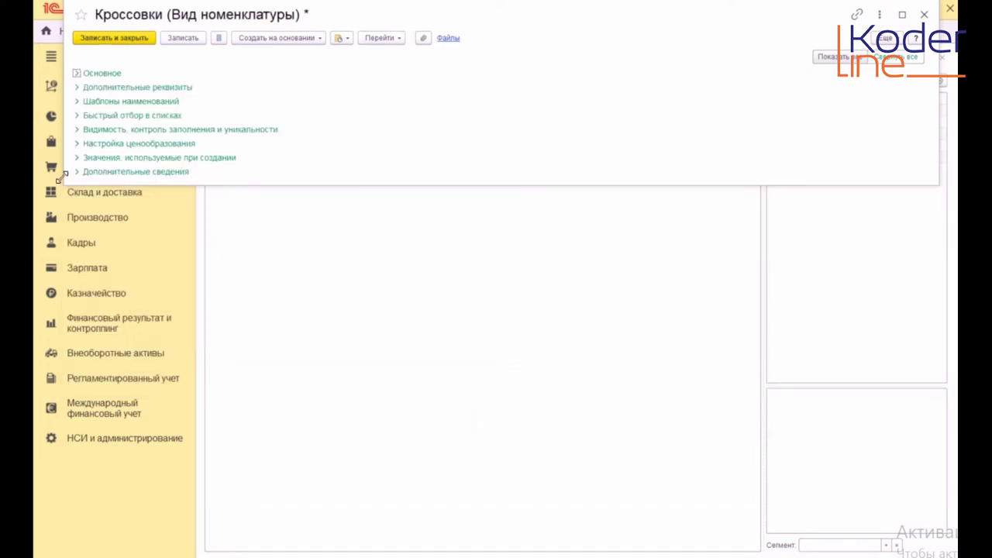
pyautogui.click(76, 88)
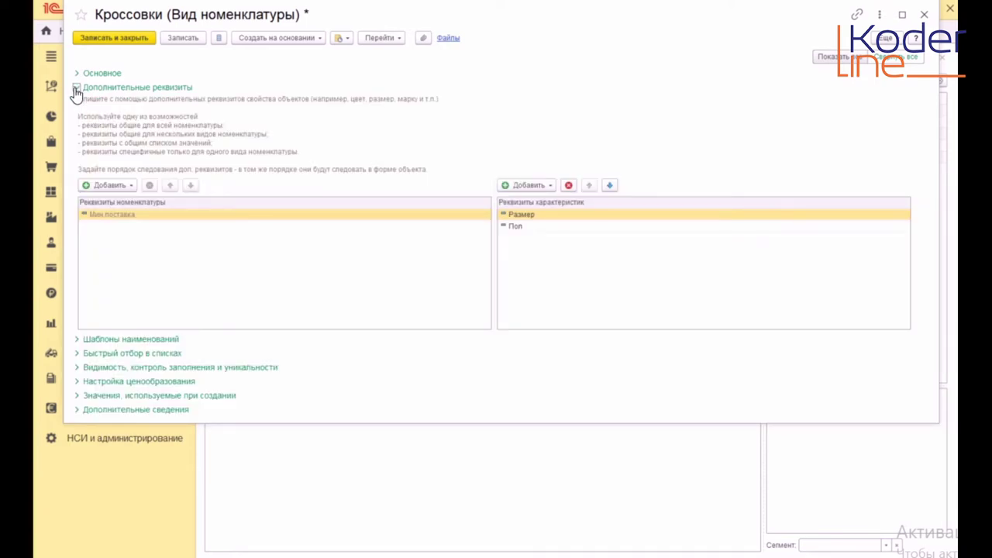
pyautogui.click(76, 88)
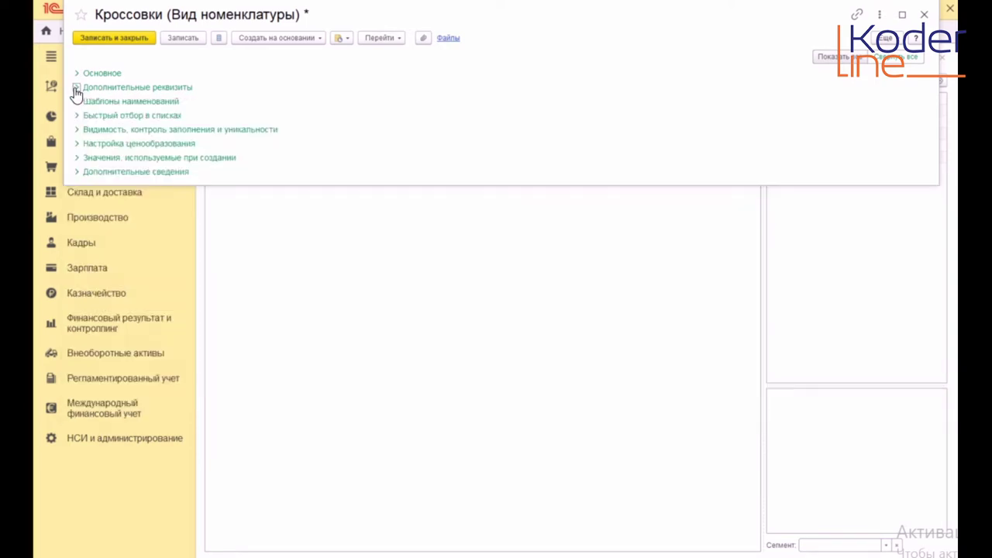
# - Set pricing for Кроссовки to "по характеристикам" in the pricing settings, then save and close the item type
pyautogui.click(78, 144)
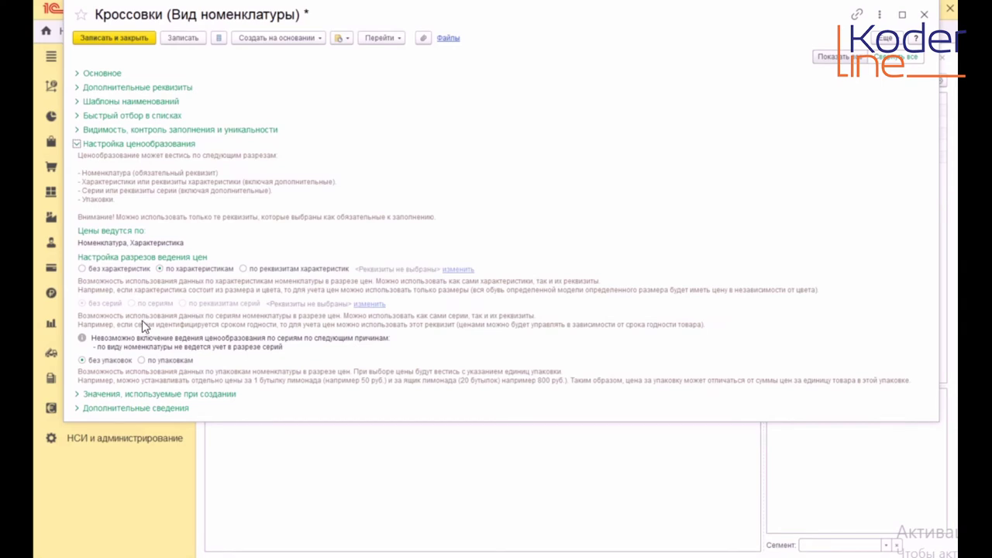
pyautogui.click(160, 268)
pyautogui.click(82, 269)
pyautogui.click(160, 268)
pyautogui.click(144, 39)
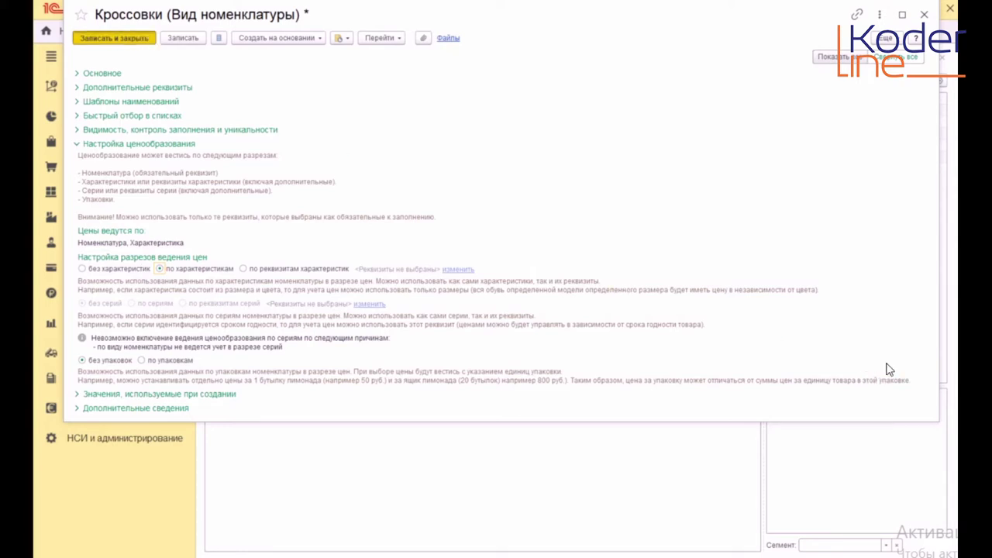
# - Open the ТВ приставки item type with its Основное section expanded and allow editing of all its locked attributes
pyautogui.click(830, 161)
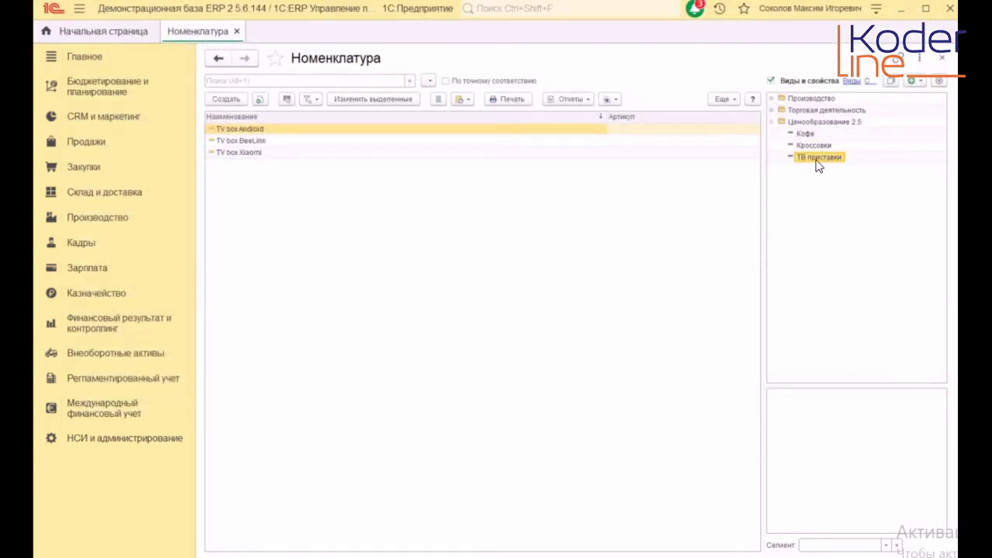
pyautogui.doubleClick(827, 160)
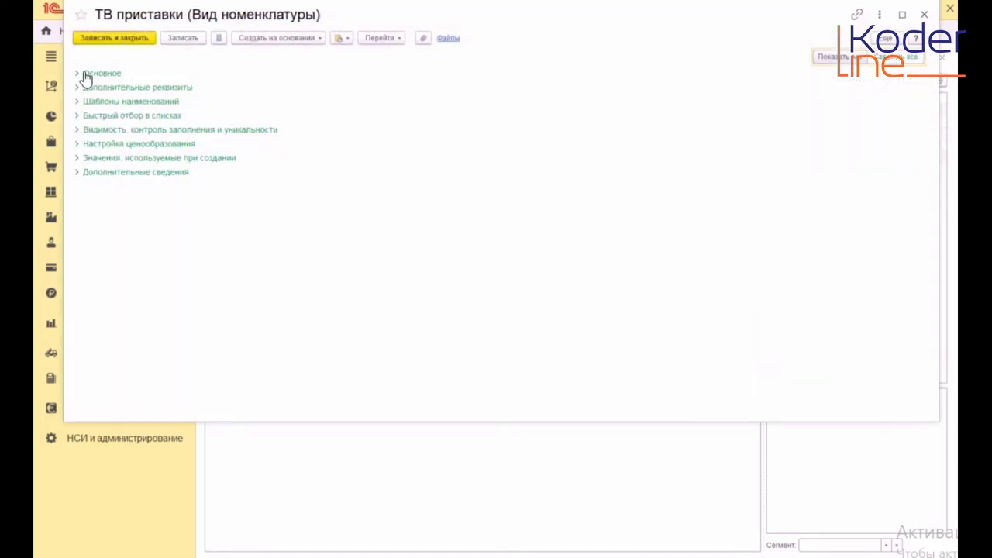
pyautogui.click(78, 73)
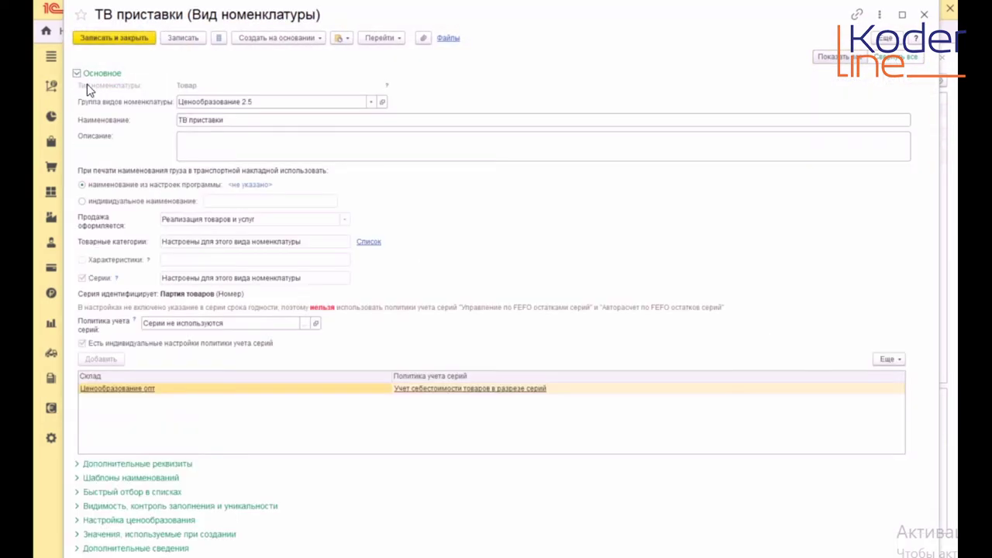
pyautogui.click(885, 38)
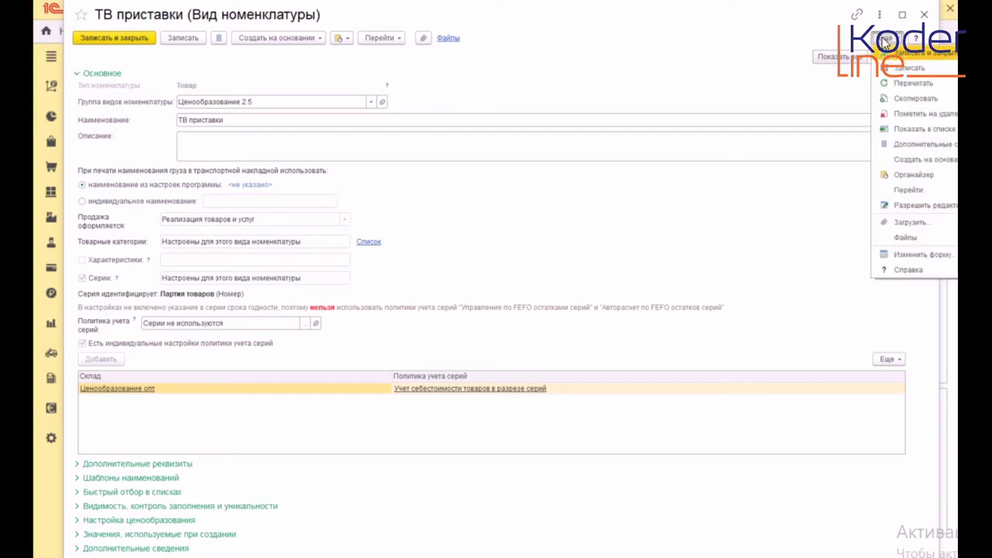
pyautogui.click(923, 206)
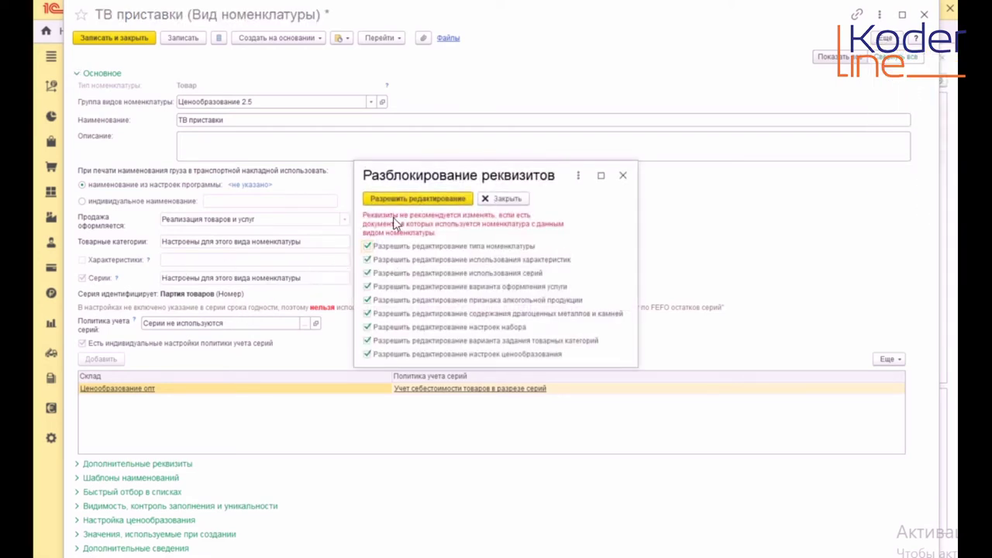
pyautogui.click(407, 198)
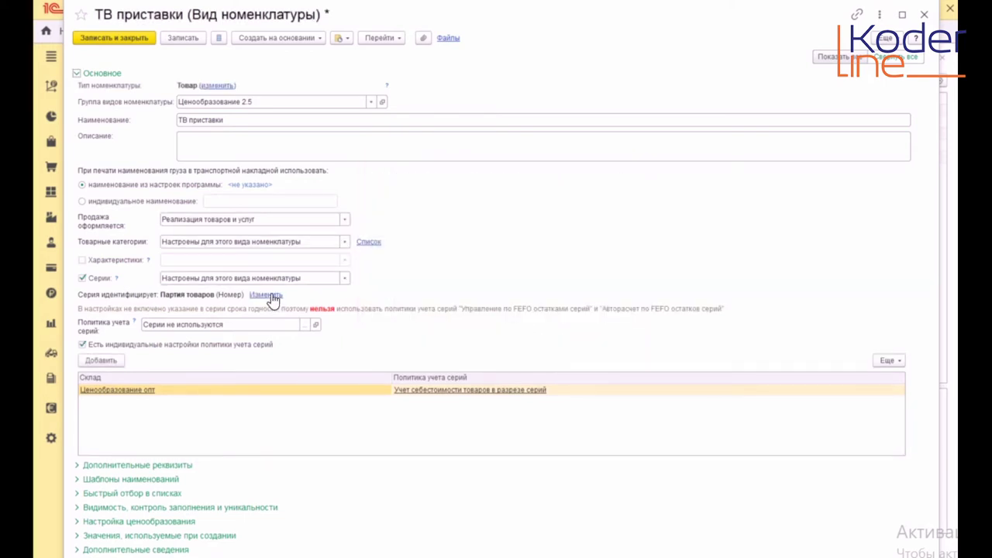
# - Check how series are identified for ТВ приставки, then collapse the Основное section
pyautogui.click(269, 295)
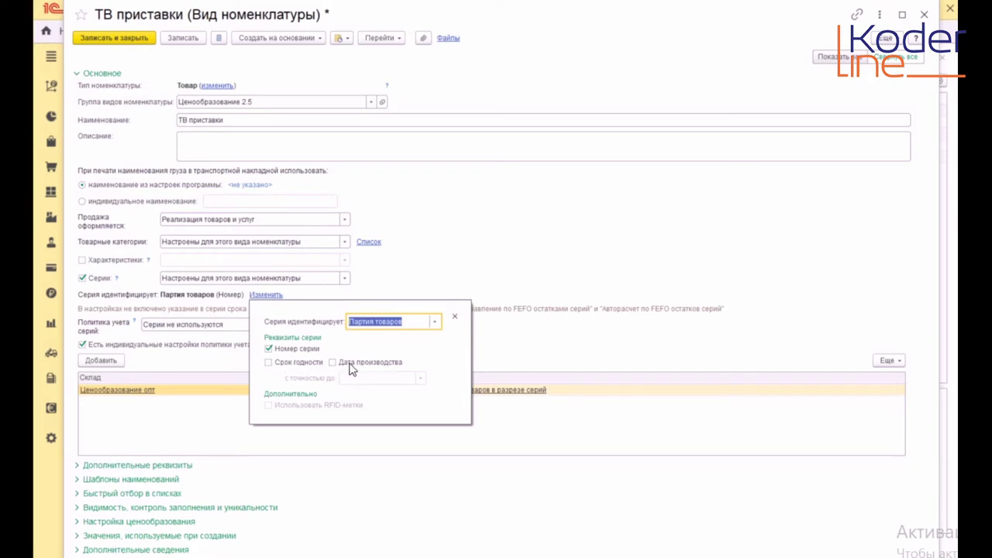
pyautogui.click(456, 320)
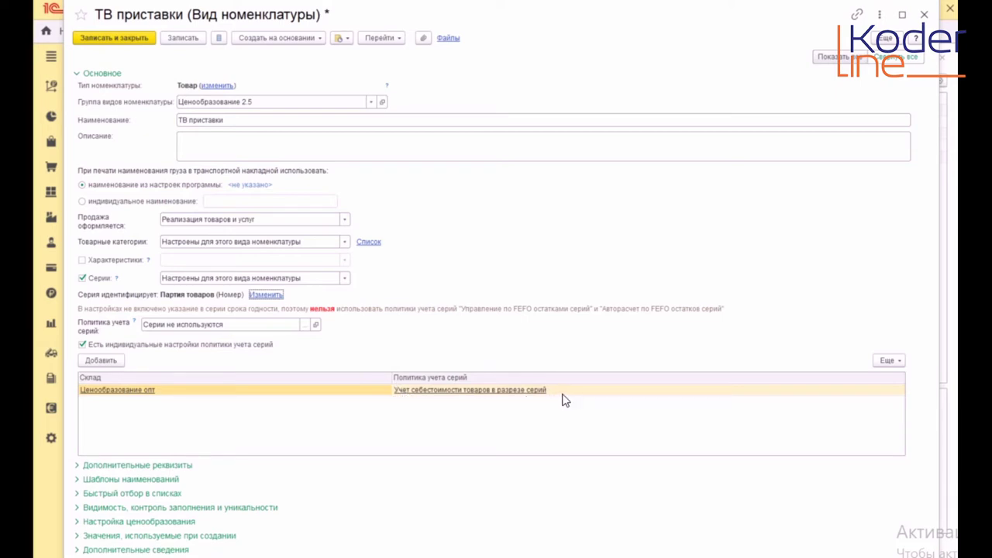
pyautogui.click(77, 73)
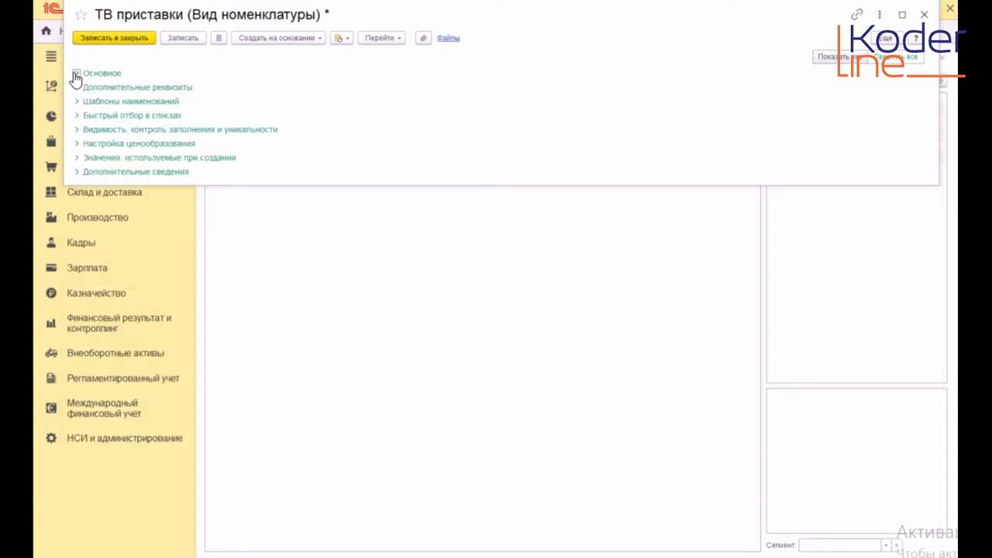
# - Try pricing ТВ приставки "по реквизитам серий" and look at the Номер attribute offered for selection
pyautogui.click(77, 145)
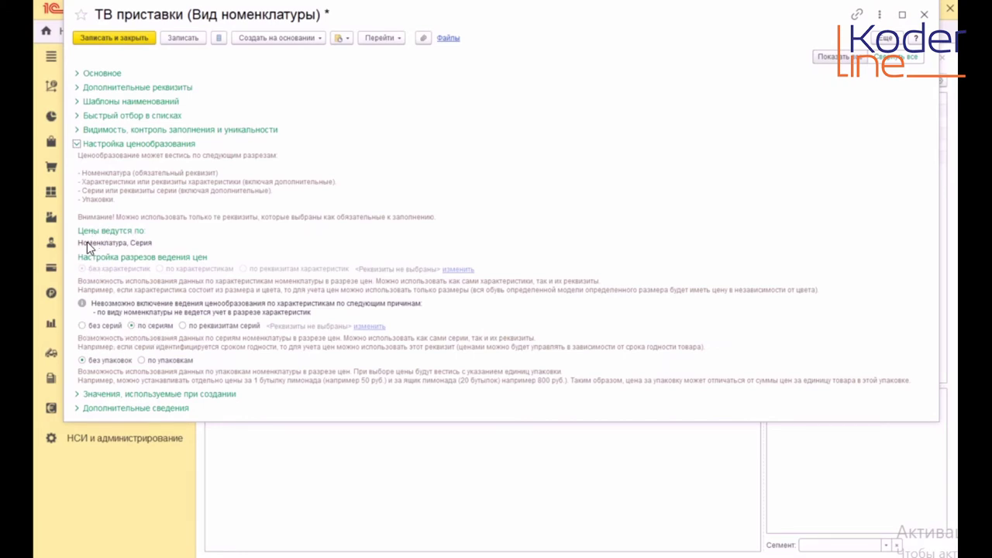
pyautogui.click(183, 326)
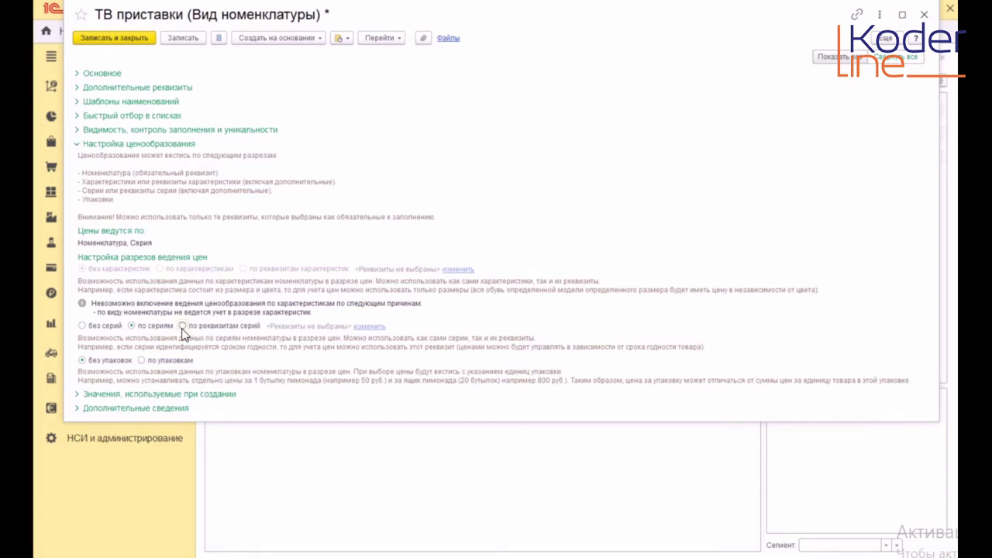
pyautogui.click(376, 327)
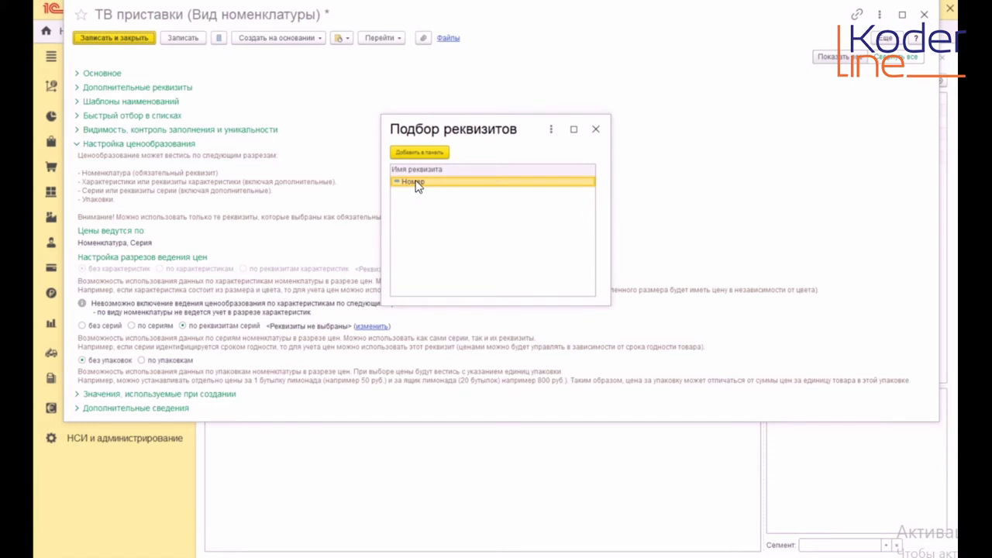
pyautogui.click(416, 183)
pyautogui.click(413, 180)
pyautogui.click(598, 129)
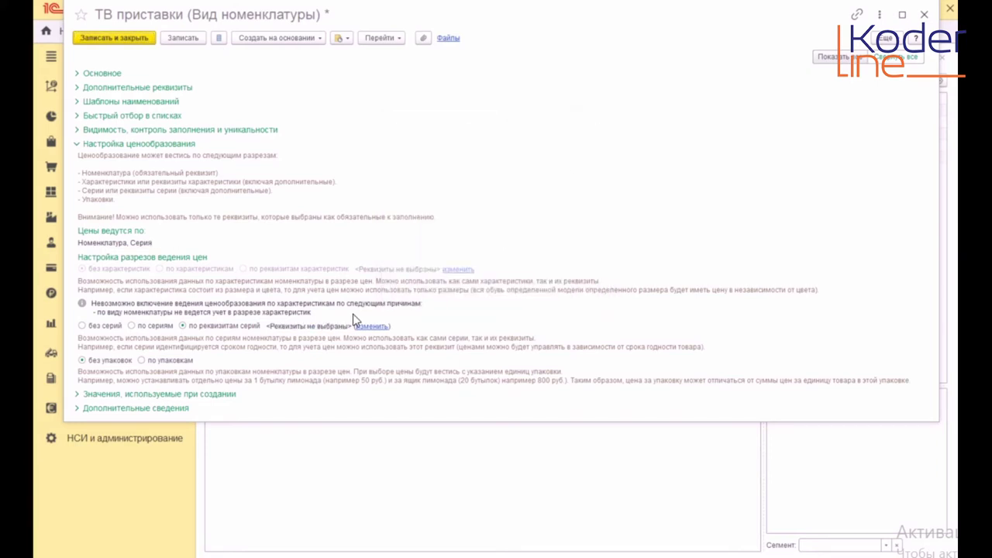
# - Set pricing for ТВ приставки to "по сериям", then save and close the item type
pyautogui.click(131, 326)
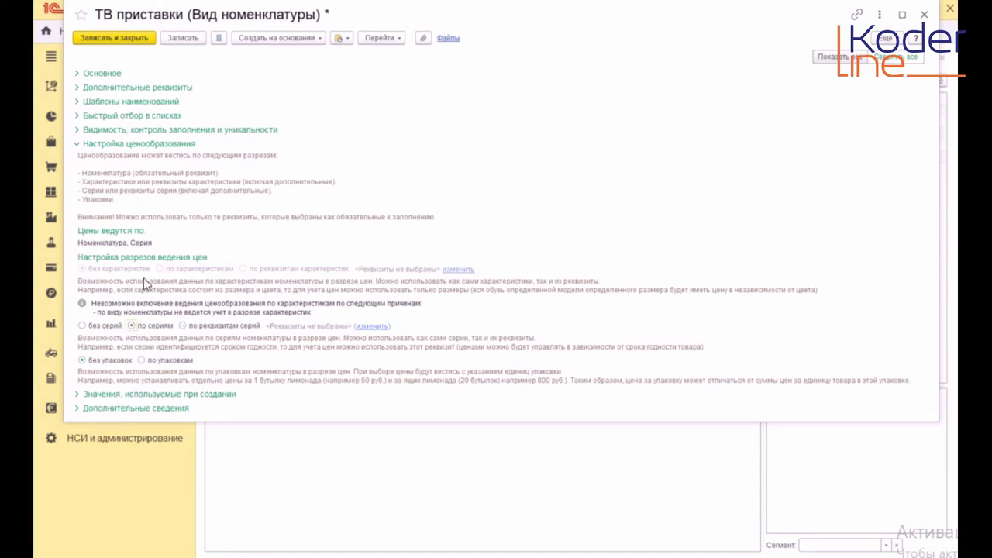
pyautogui.click(137, 41)
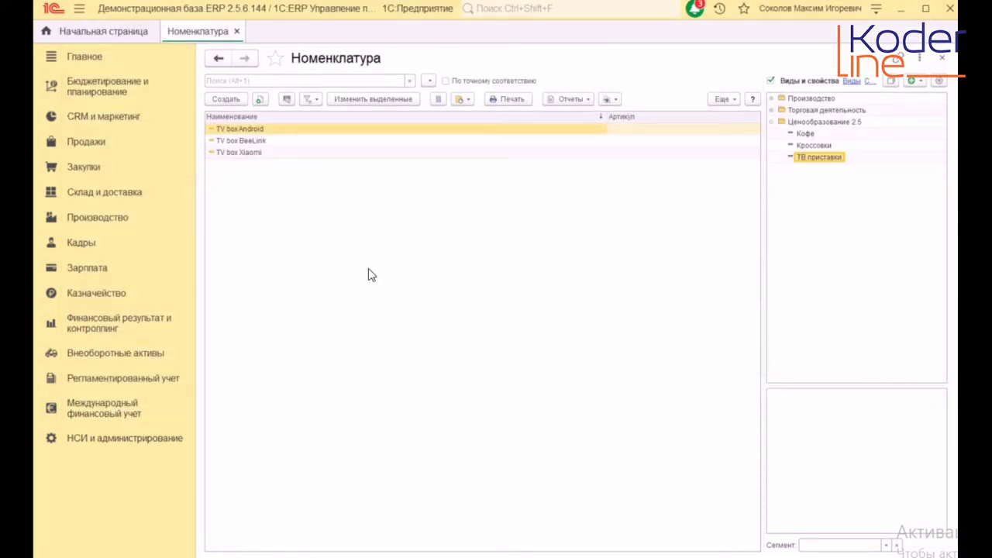
# - Return to the Номенклатура list from НСИ и администрирование, view the Кроссовки and Кофе items, and close the list
pyautogui.click(93, 438)
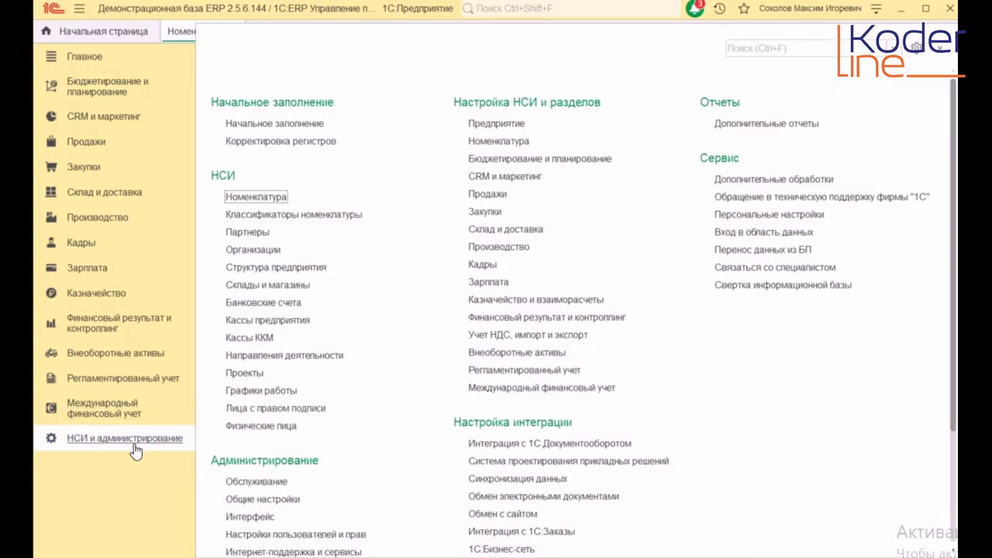
pyautogui.click(267, 197)
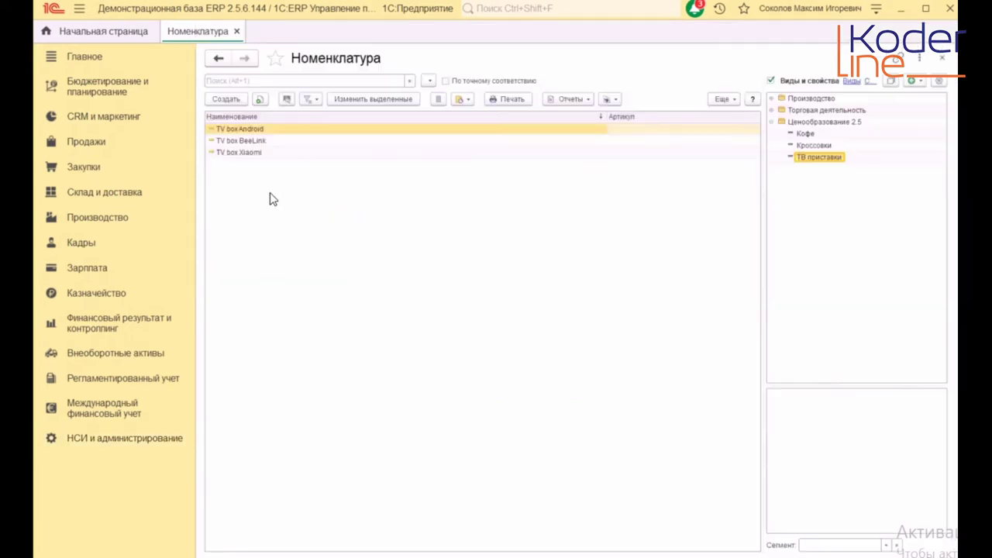
pyautogui.click(810, 145)
pyautogui.click(804, 134)
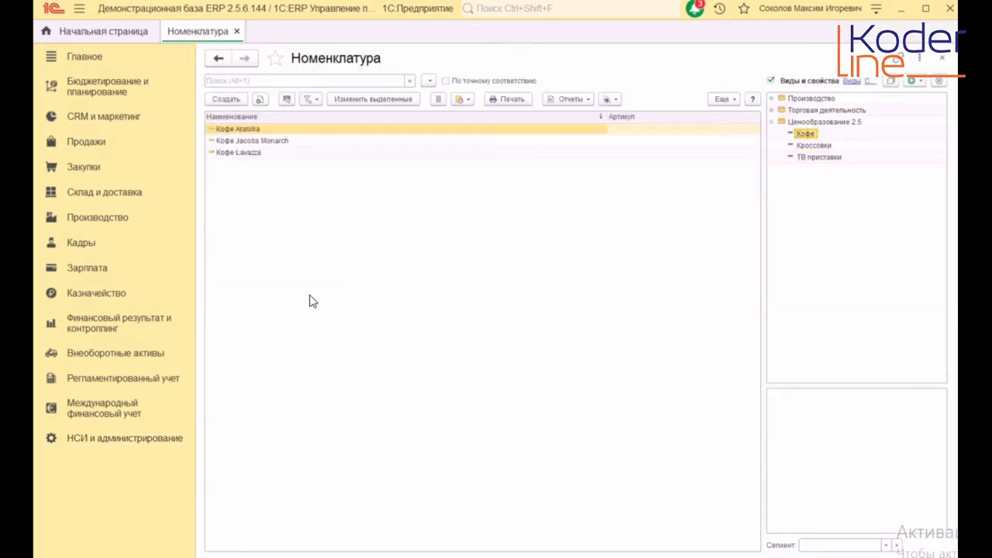
pyautogui.click(942, 59)
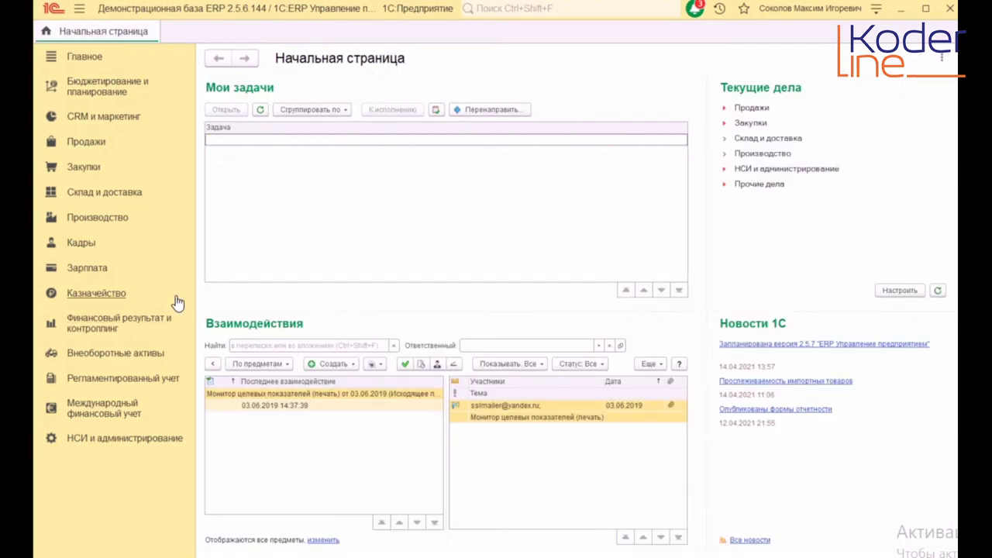
# - Open the list of all purchase documents, review the goods lines of Приобретение товаров и услуг ТД00-000002, and close the document
pyautogui.click(90, 172)
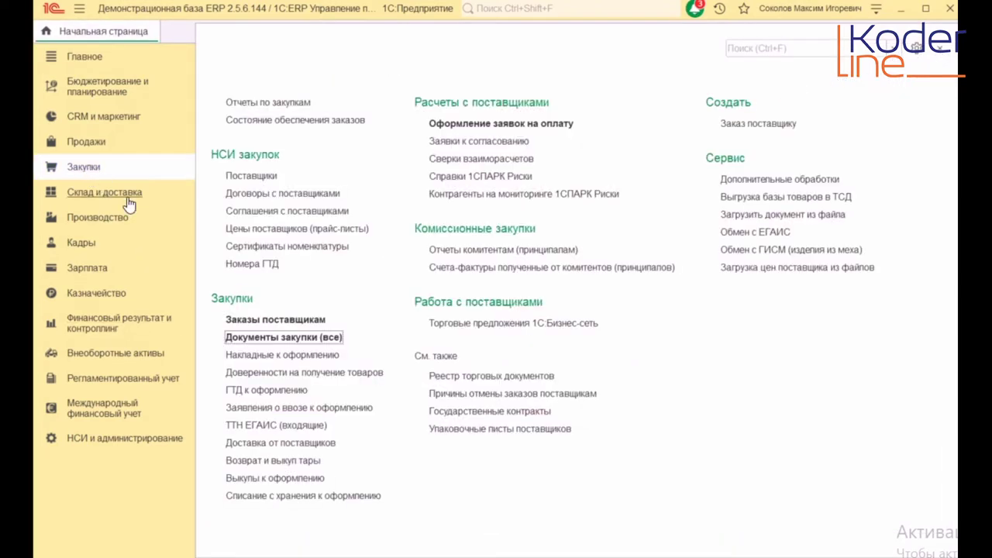
pyautogui.click(303, 341)
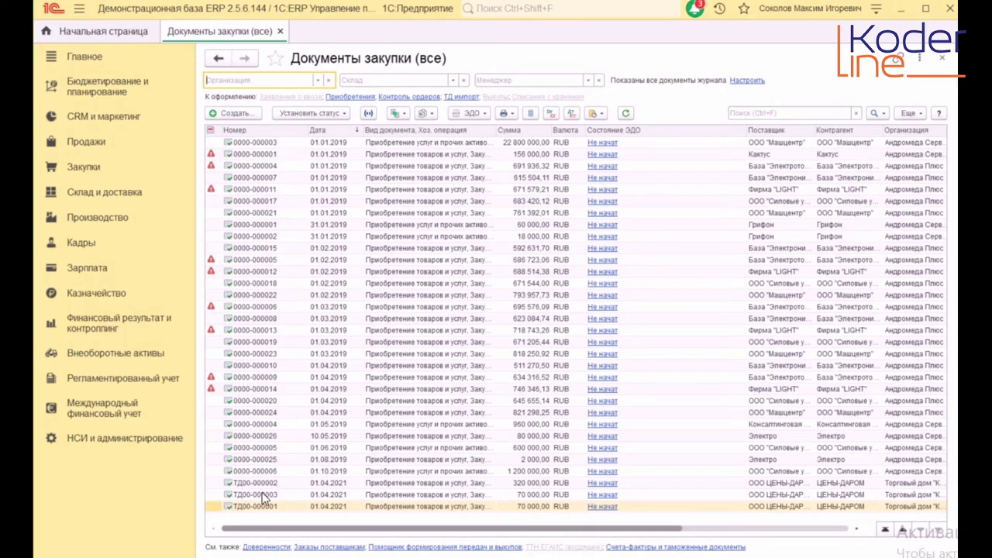
pyautogui.click(282, 484)
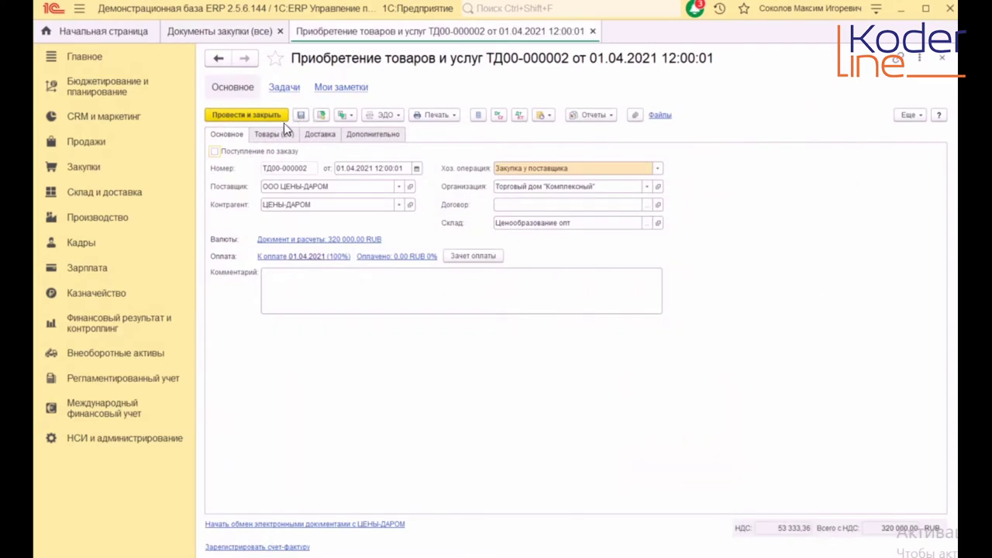
pyautogui.click(271, 134)
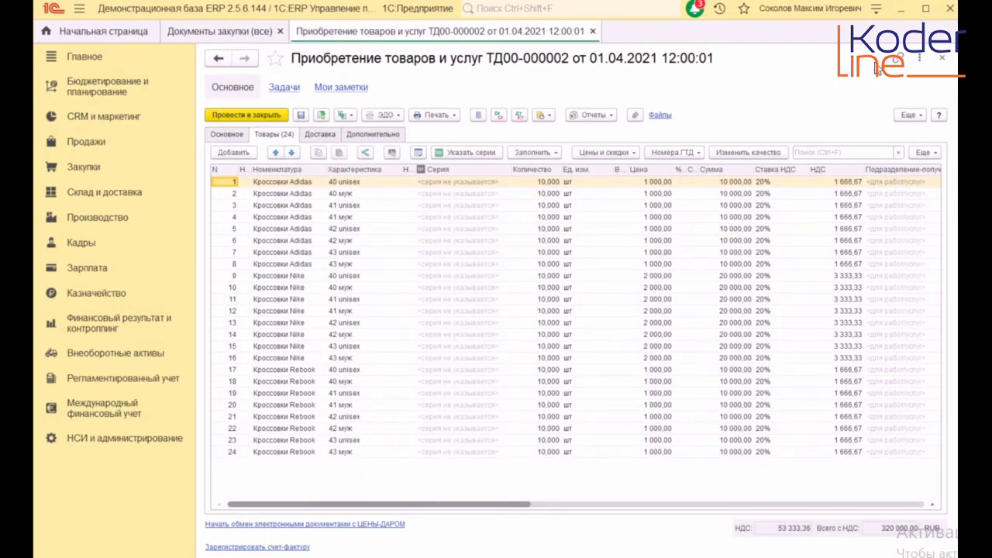
pyautogui.click(942, 60)
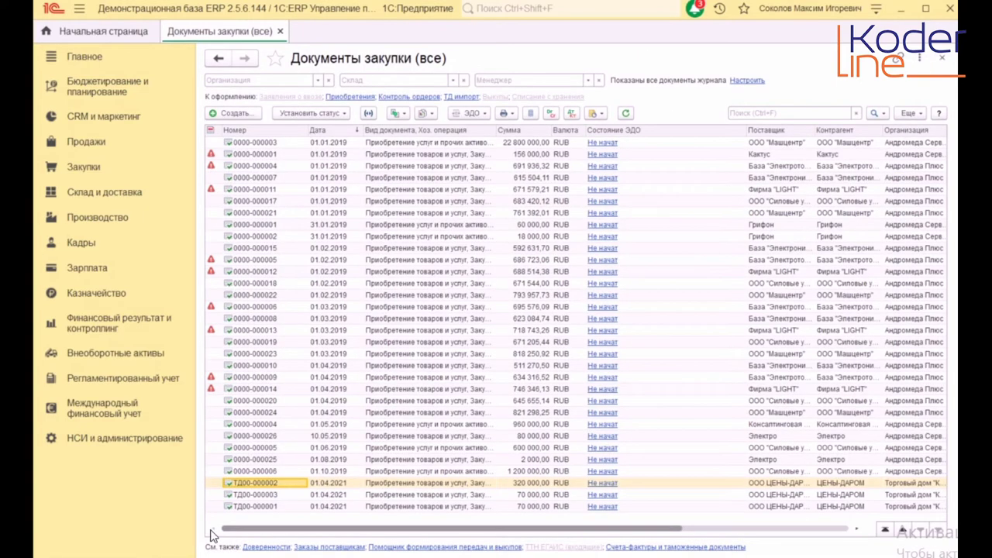
# - Review the goods lines of purchase document ТД00-000003 and close it
pyautogui.click(266, 493)
pyautogui.doubleClick(266, 494)
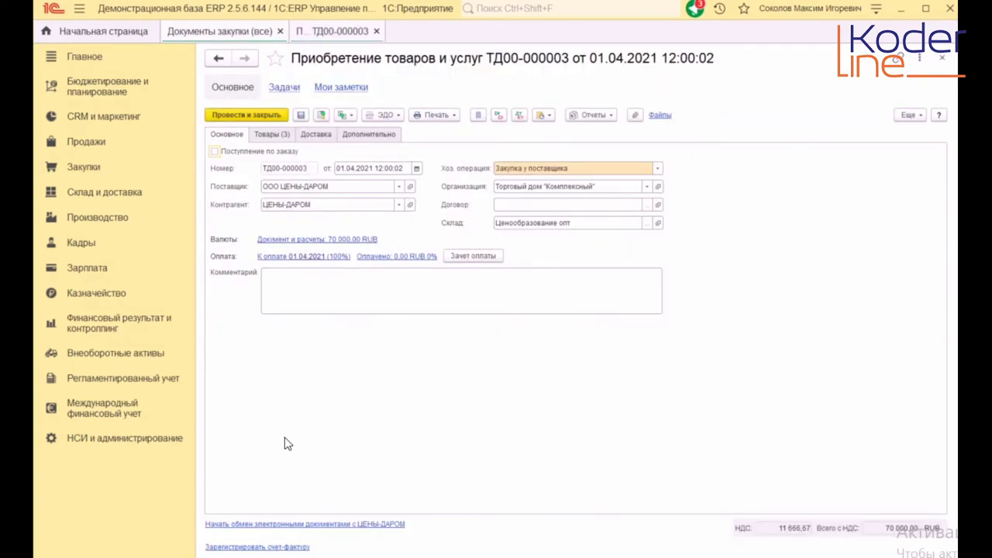
pyautogui.click(283, 136)
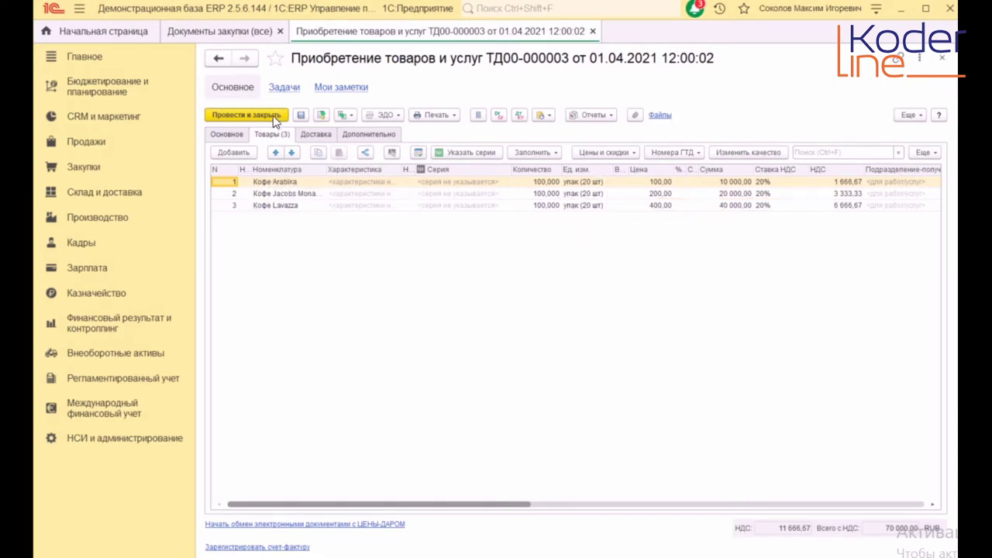
pyautogui.click(942, 59)
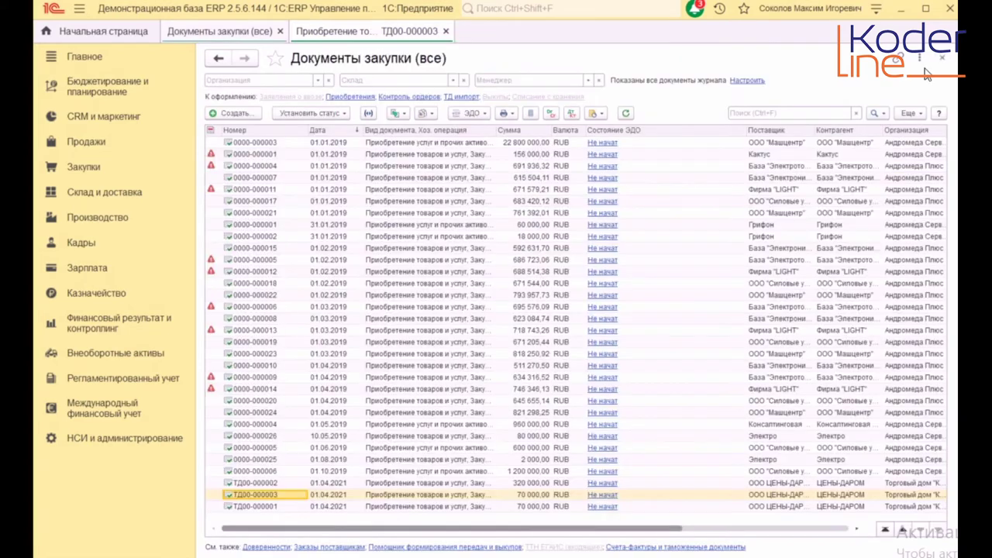
# - Examine the series given for each TV box line in purchase document ТД00-000001, and close the document
pyautogui.doubleClick(270, 506)
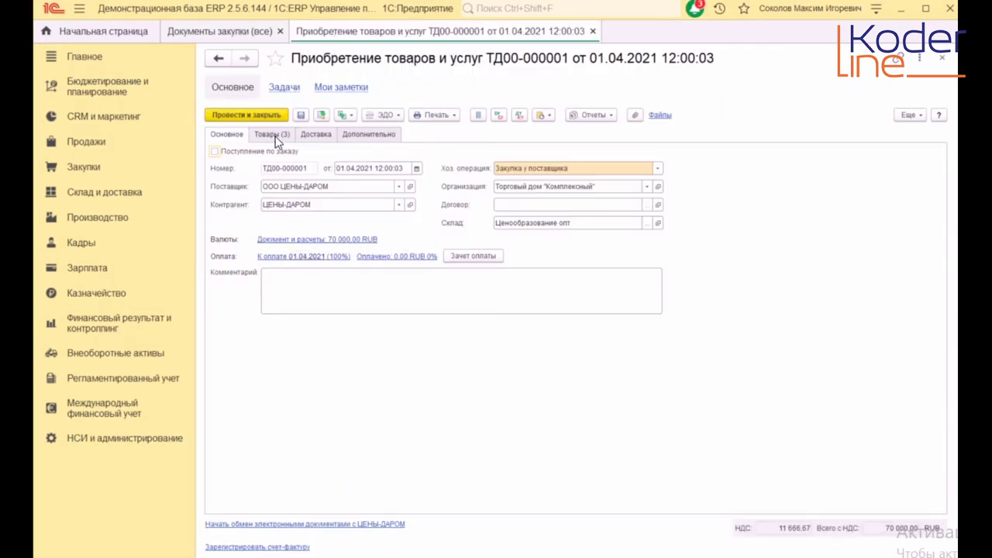
pyautogui.click(277, 136)
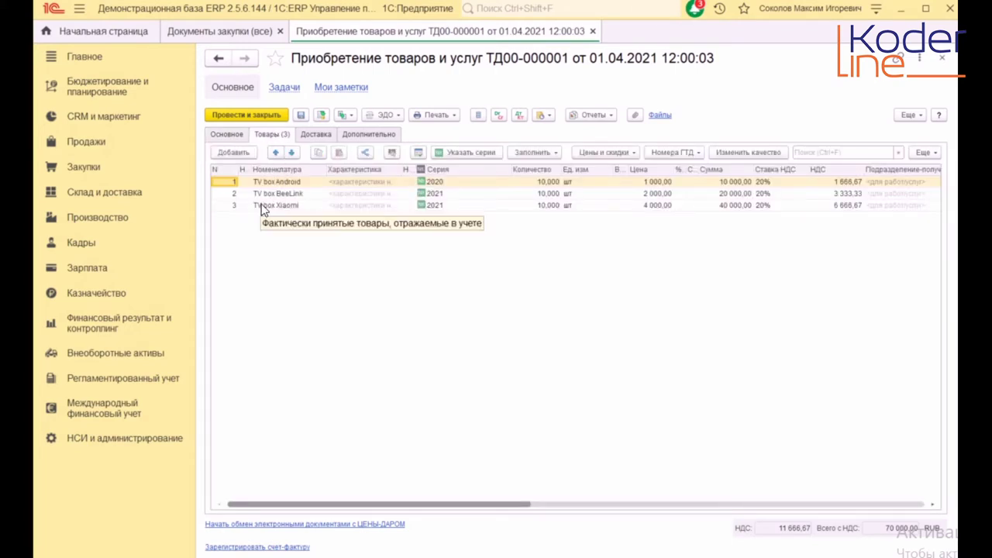
pyautogui.click(457, 188)
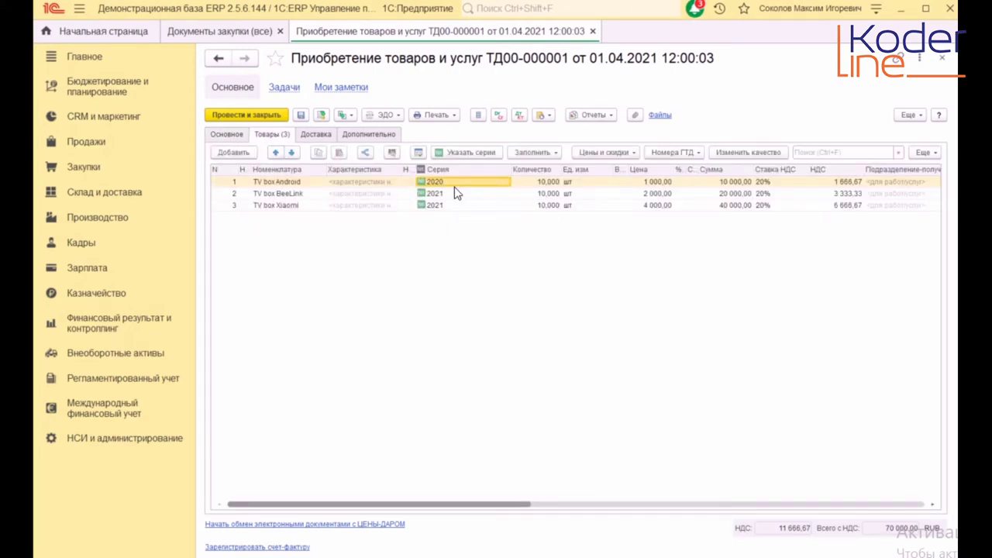
pyautogui.click(456, 194)
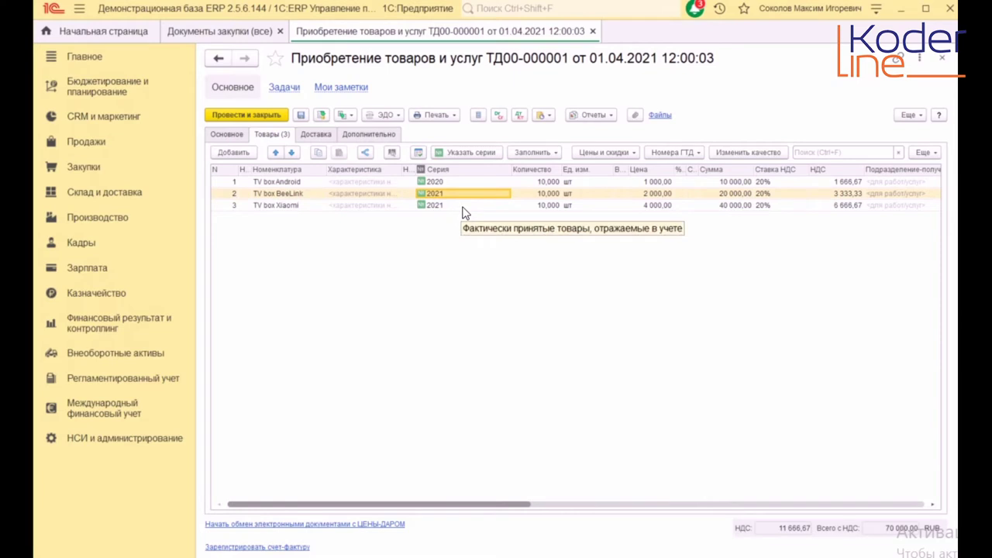
pyautogui.click(463, 205)
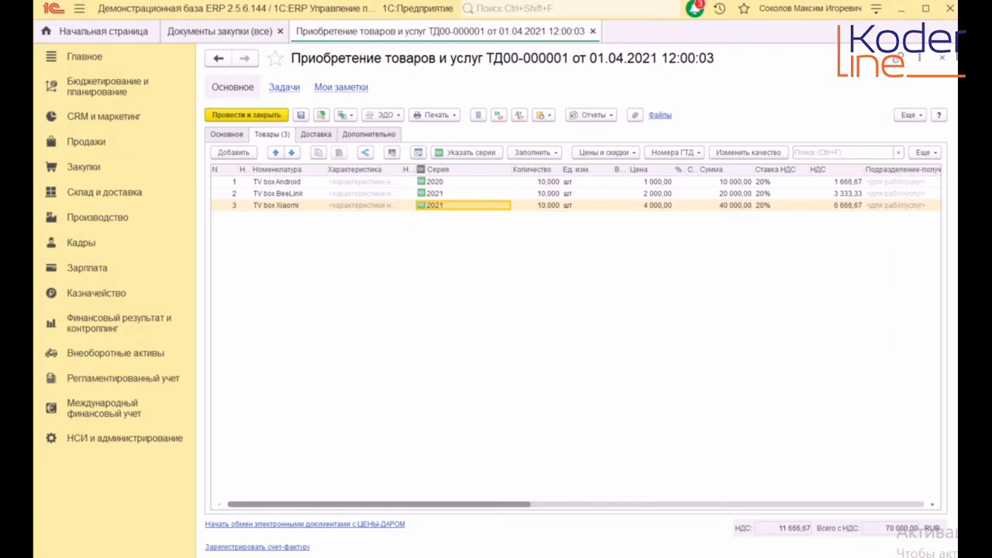
pyautogui.click(943, 61)
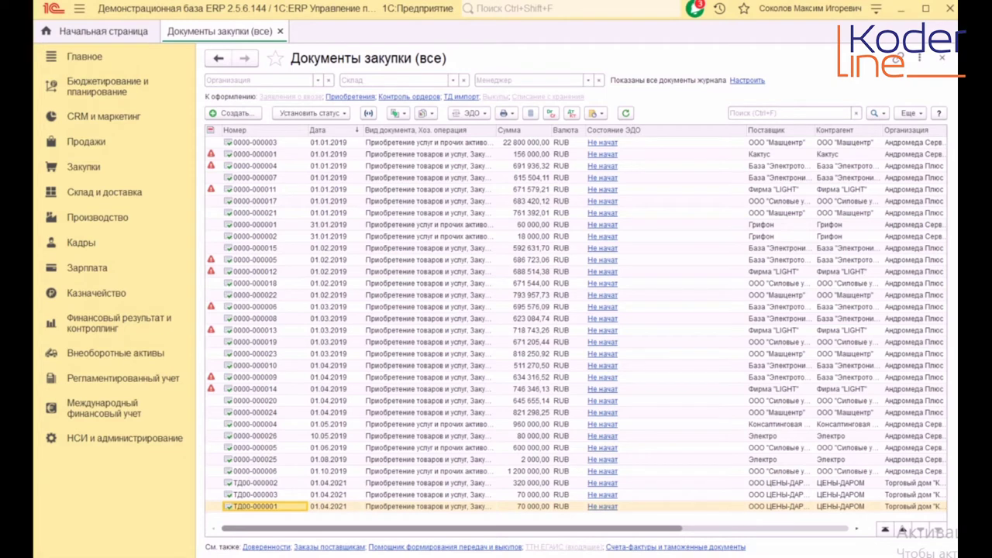
# - Open the Виды цен list from the CRM и маркетинг settings and directories in the ERP 2.5.6.144 base
pyautogui.moveTo(376, 556)
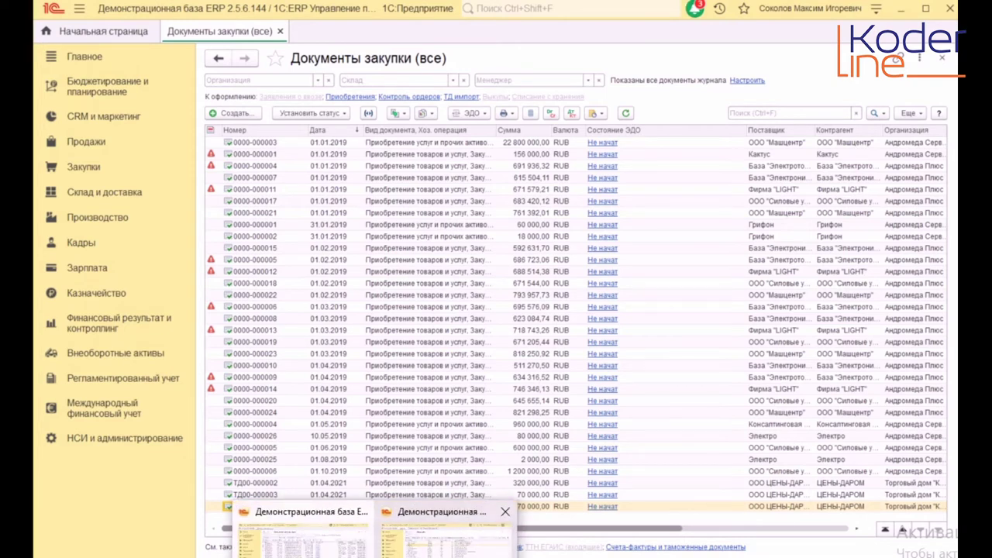
pyautogui.click(445, 530)
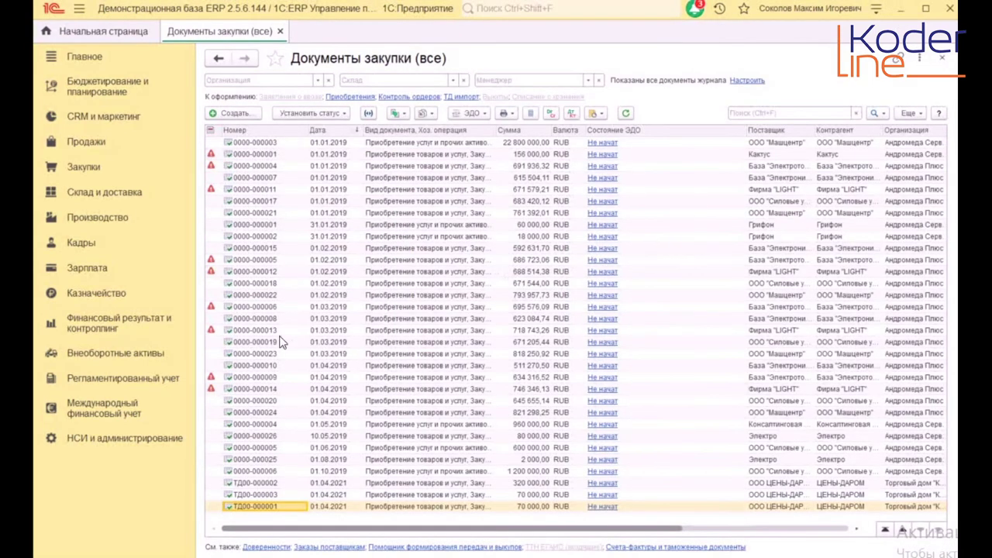
pyautogui.click(97, 120)
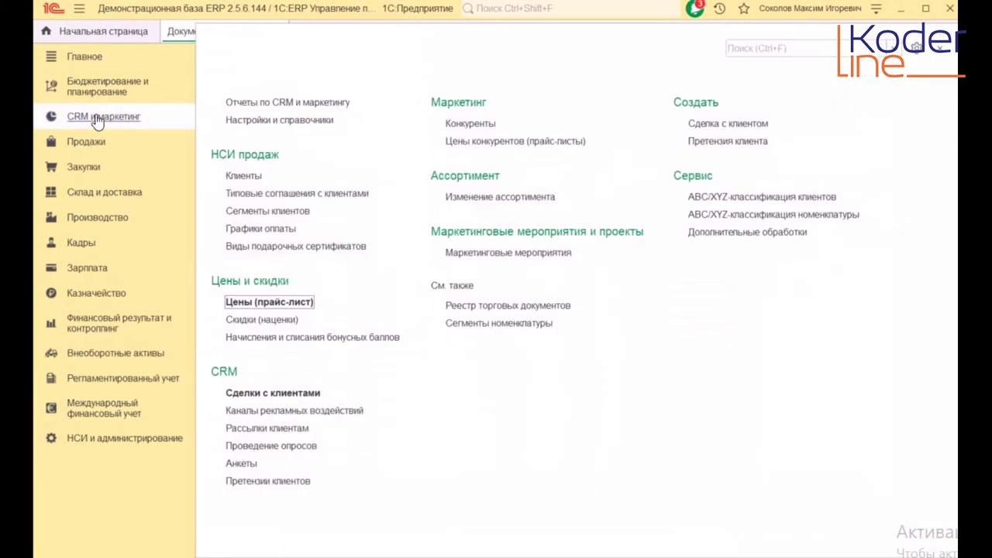
pyautogui.click(277, 124)
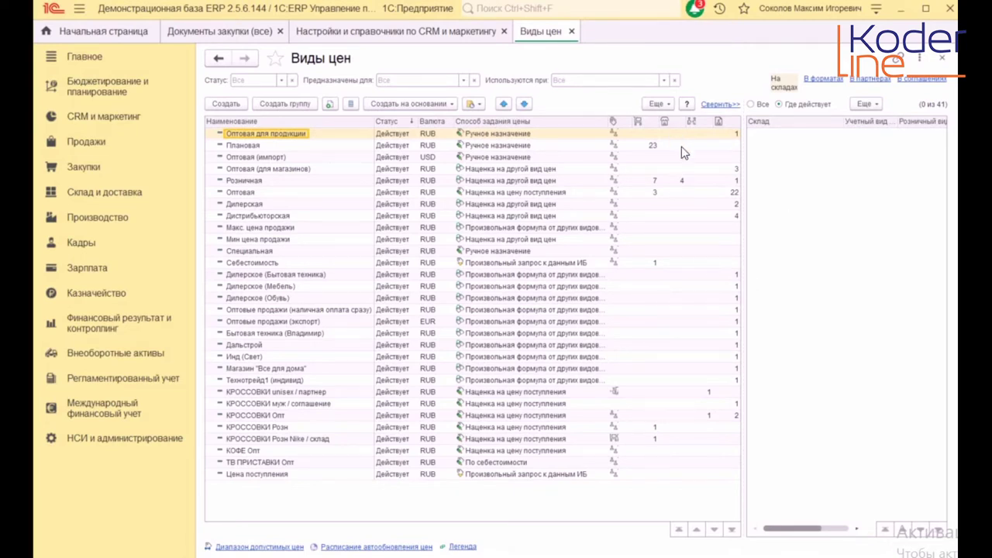
# - Check in which agreements and for which partners the price type КРОССОВКИ Опт is used
pyautogui.click(736, 415)
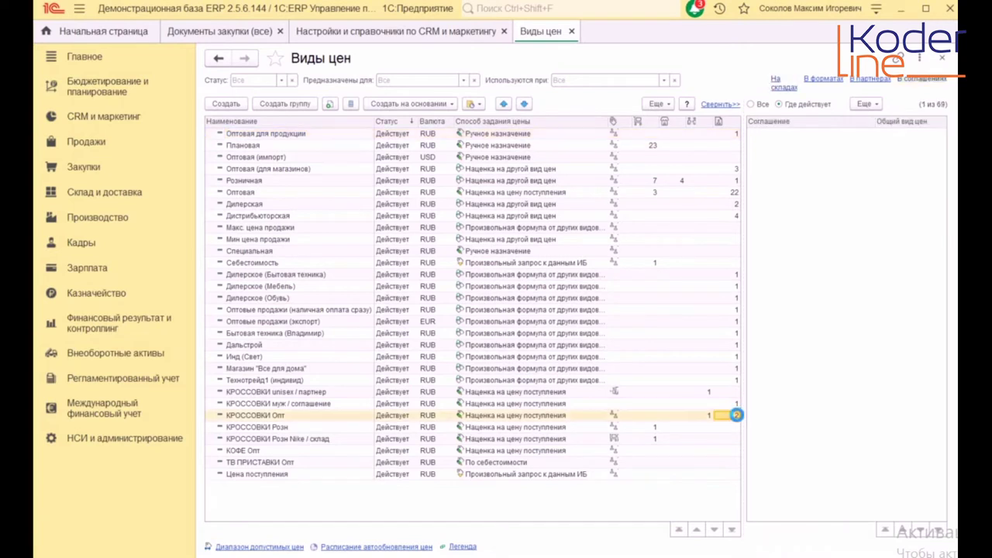
pyautogui.click(293, 417)
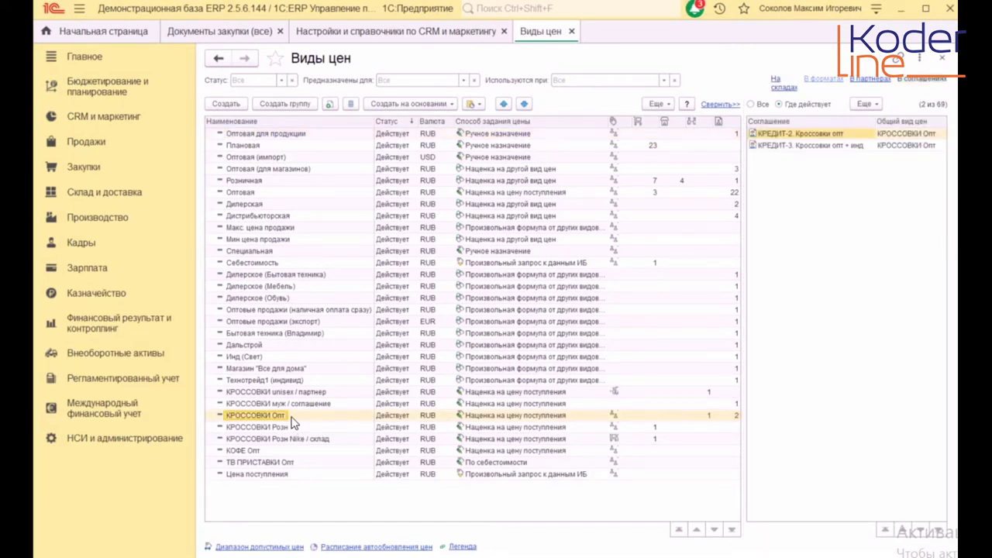
pyautogui.click(730, 417)
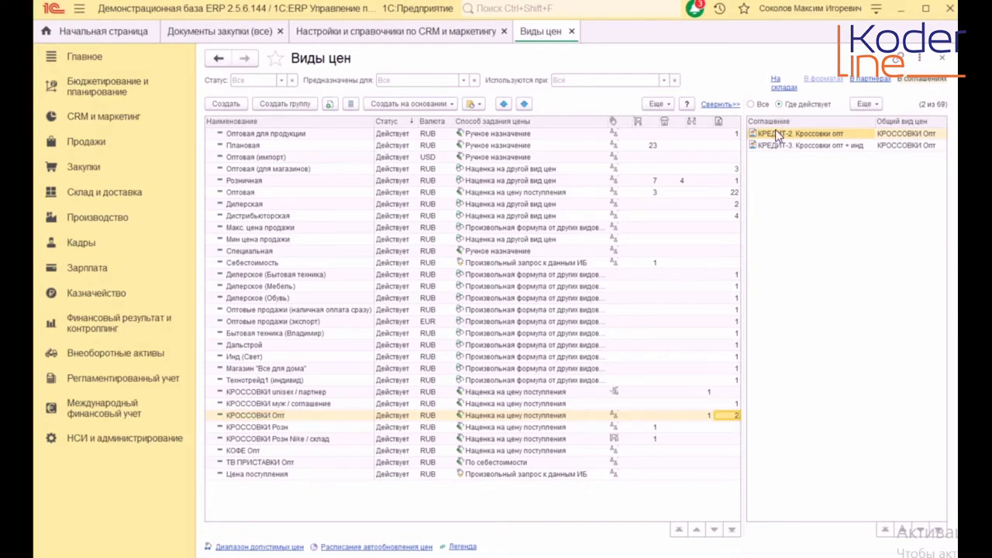
pyautogui.click(705, 416)
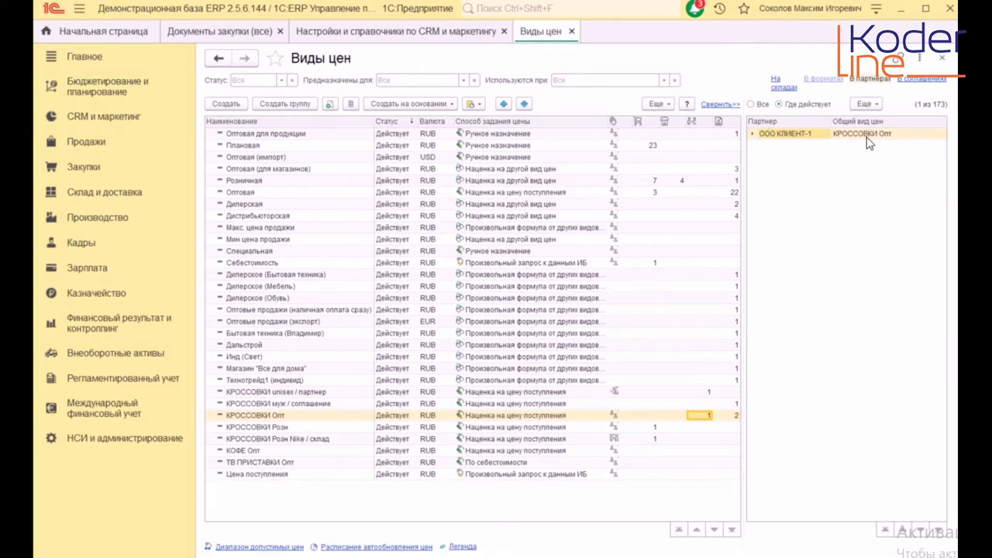
# - Check in which warehouses КРОССОВКИ Розн is used and look at the change options offered for them
pyautogui.click(655, 428)
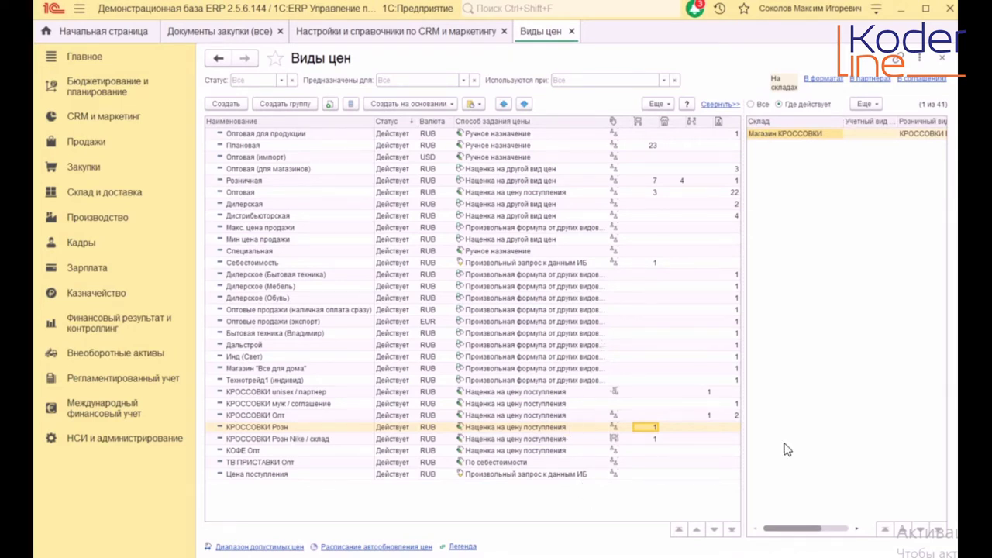
pyautogui.click(868, 105)
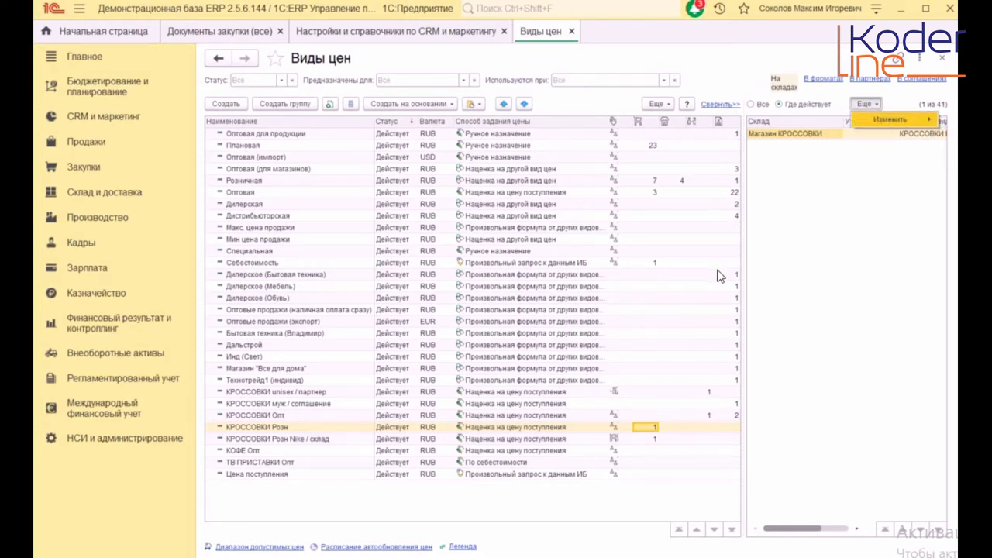
pyautogui.click(832, 256)
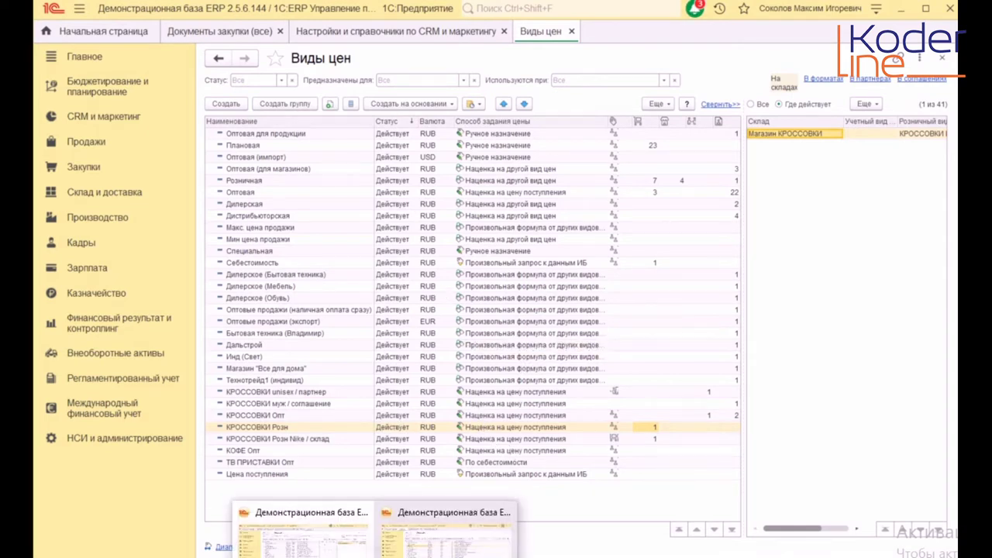
# - Switch to the ERP 2.5.5.77 base, reopen the price type Оптовая, and review its price group markups, rounding rules and trigger thresholds
pyautogui.click(446, 538)
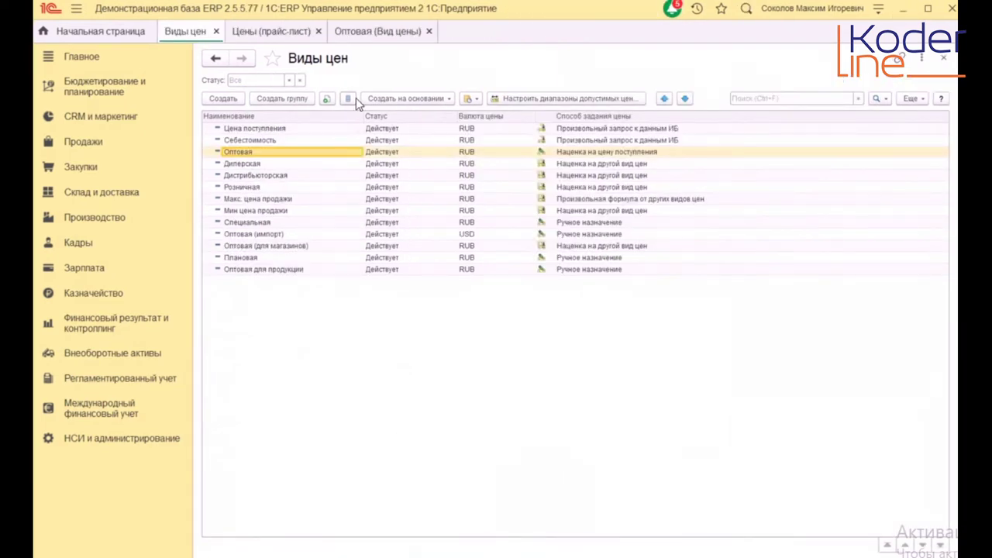
pyautogui.click(429, 31)
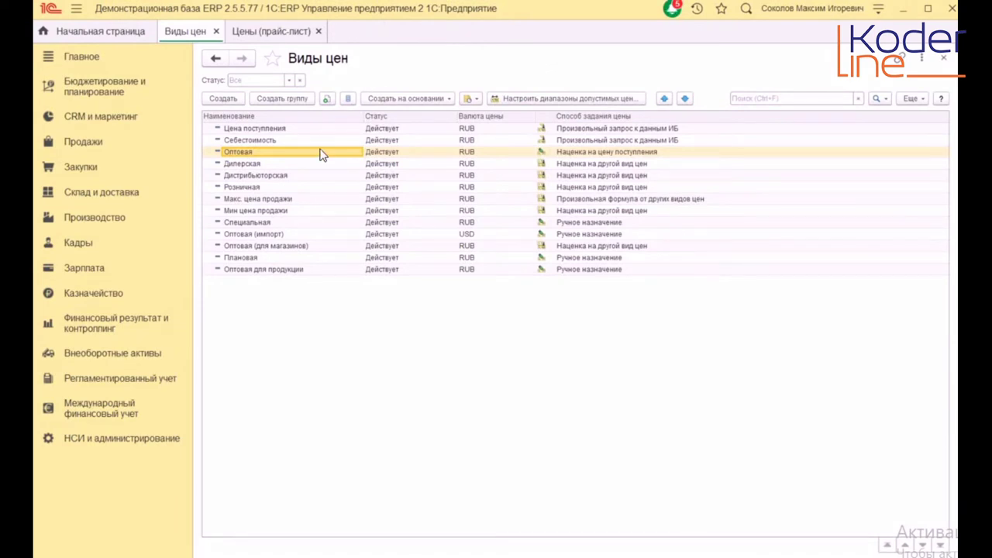
pyautogui.doubleClick(321, 152)
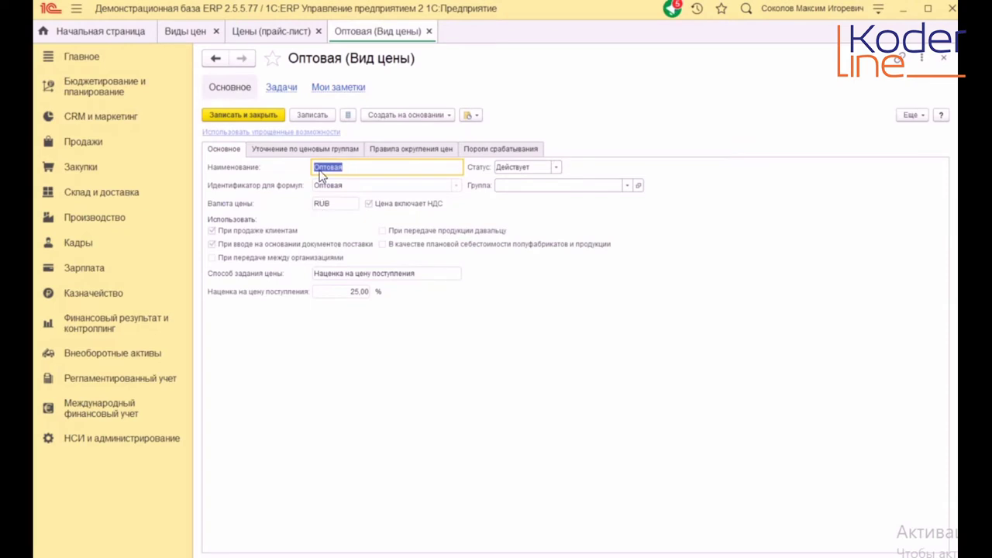
pyautogui.click(334, 150)
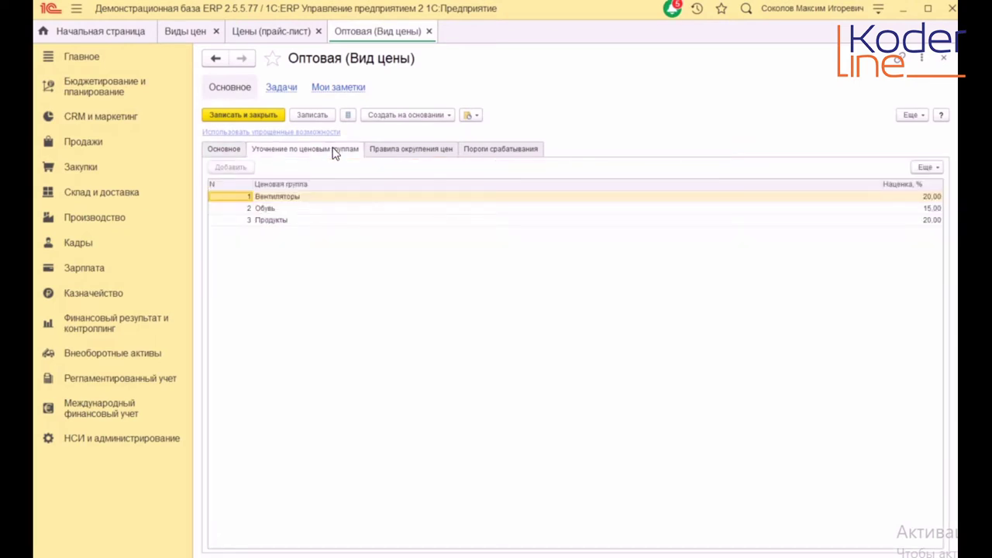
pyautogui.click(394, 152)
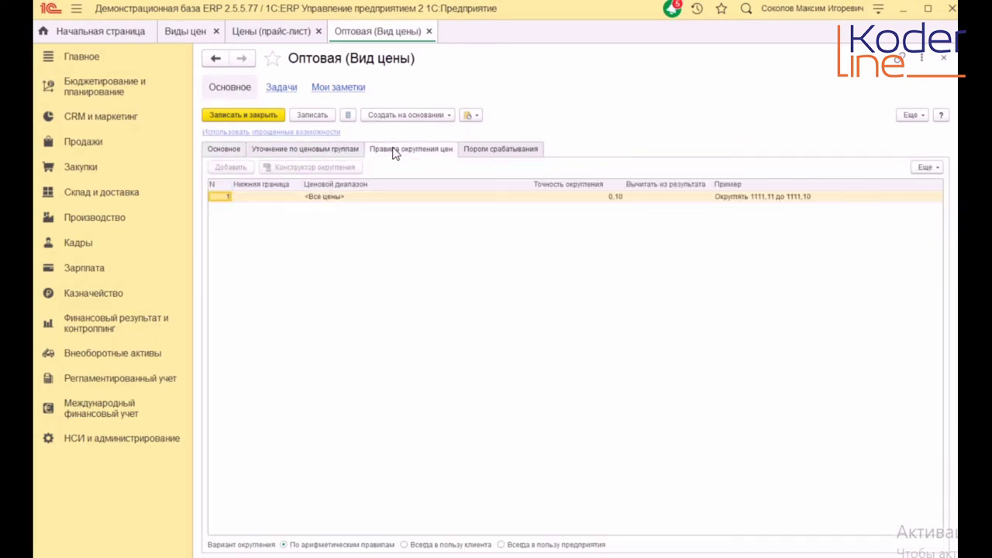
pyautogui.click(510, 152)
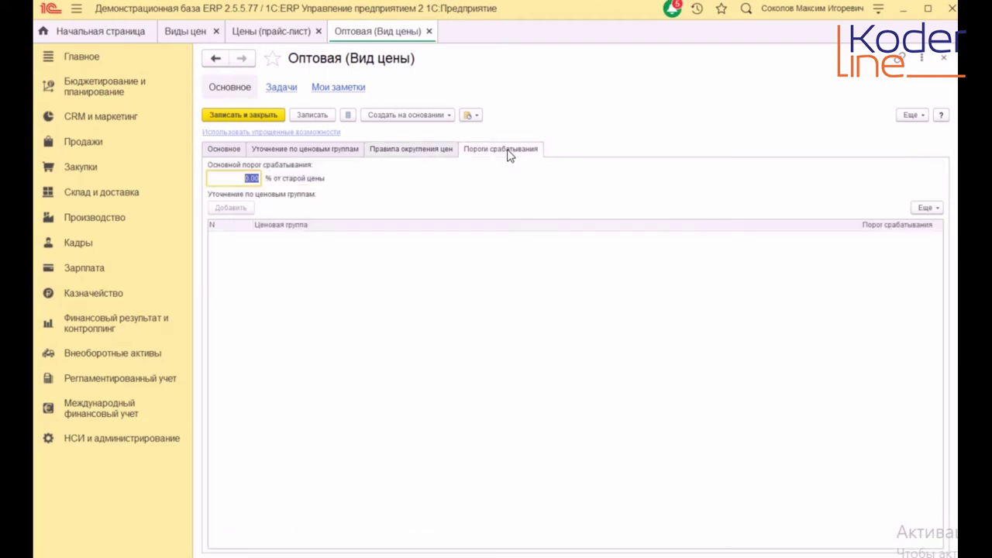
pyautogui.click(231, 152)
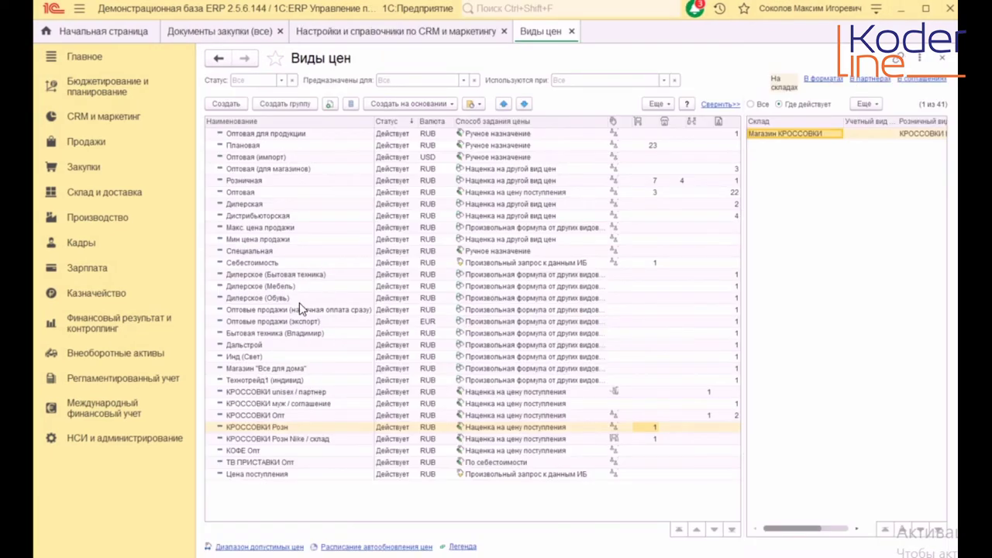
# - Open the price type КРОССОВКИ unisex / партнер from the Виды цен list in the ERP 2.5.6.144 base
pyautogui.click(279, 416)
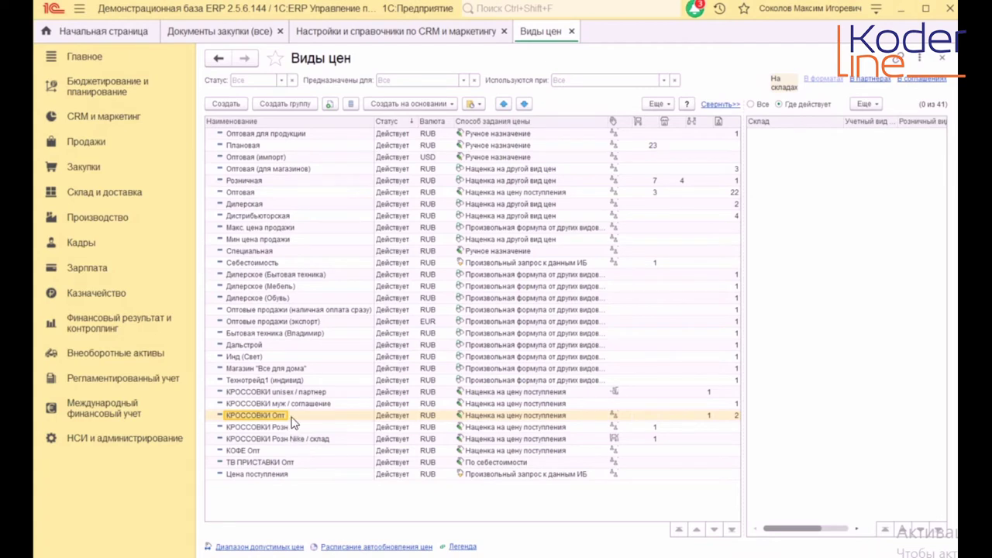
pyautogui.click(299, 392)
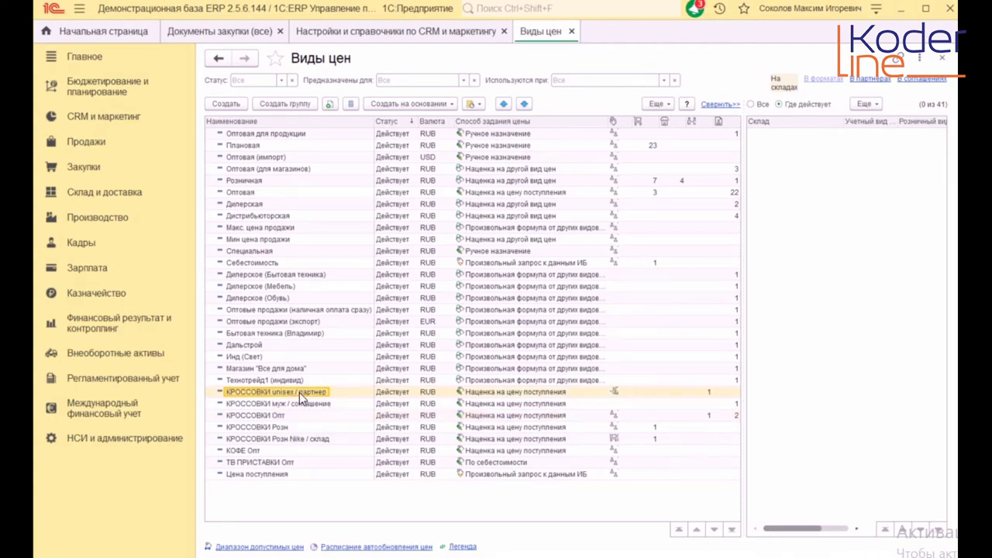
pyautogui.doubleClick(302, 391)
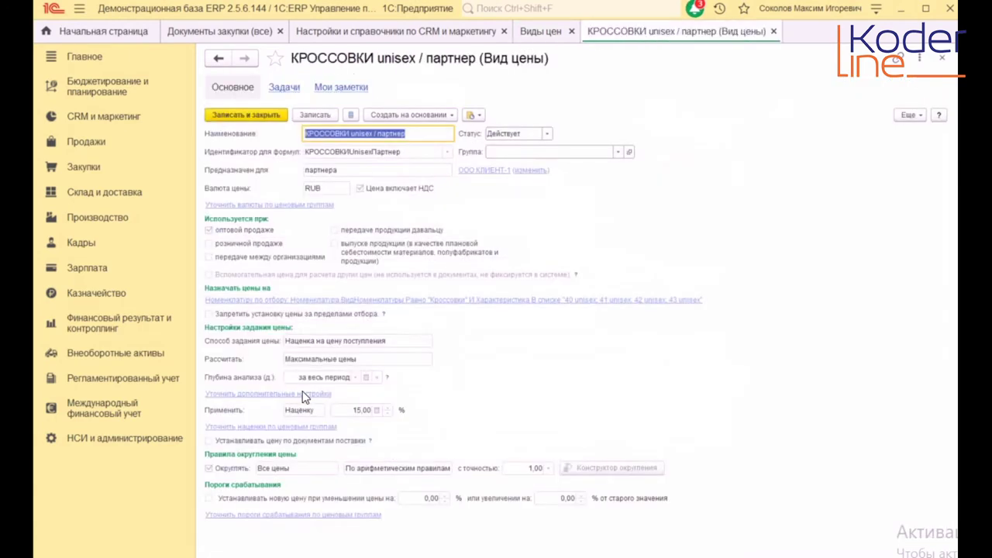
# - Unlock the attributes of the price type КРОССОВКИ unisex / партнер and view the options for whom it is intended
pyautogui.click(907, 114)
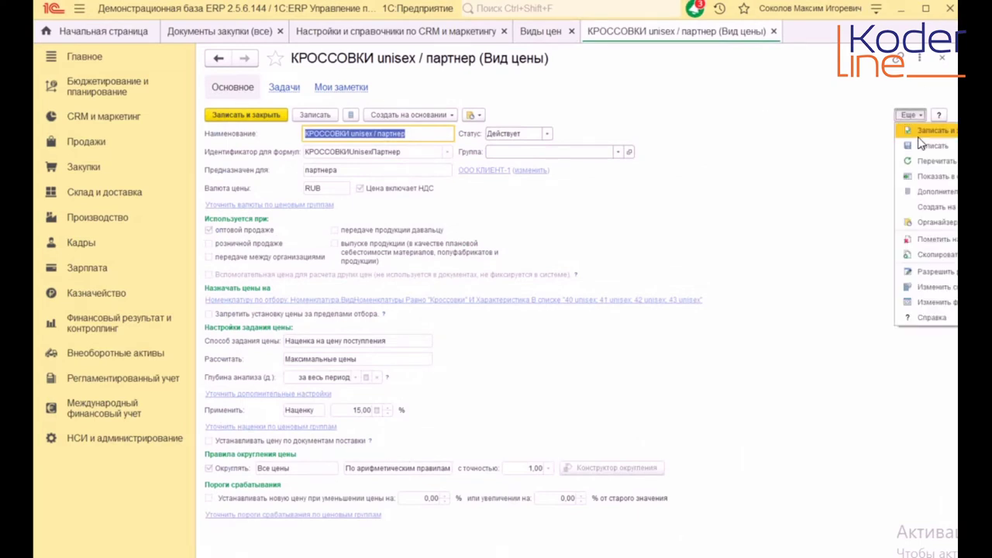
pyautogui.click(934, 272)
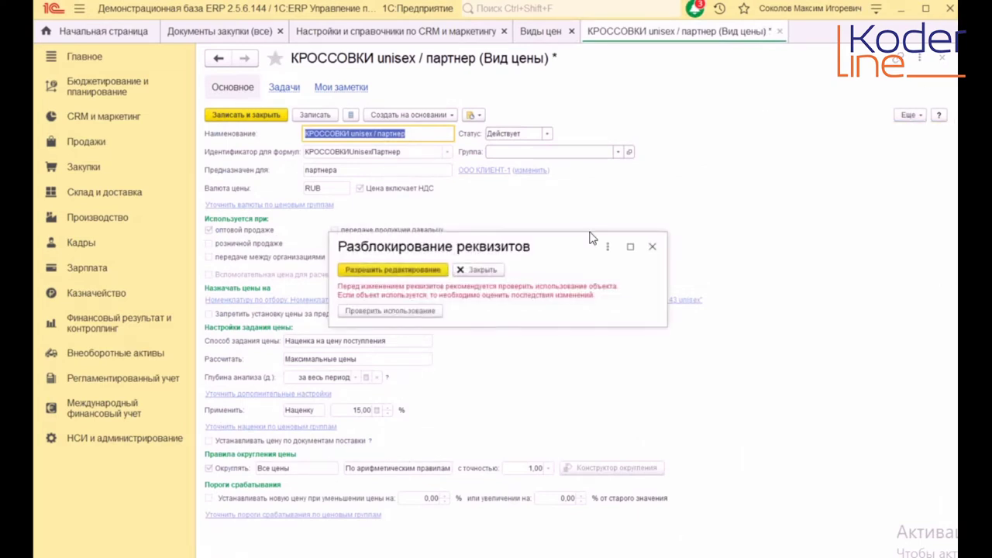
pyautogui.click(419, 270)
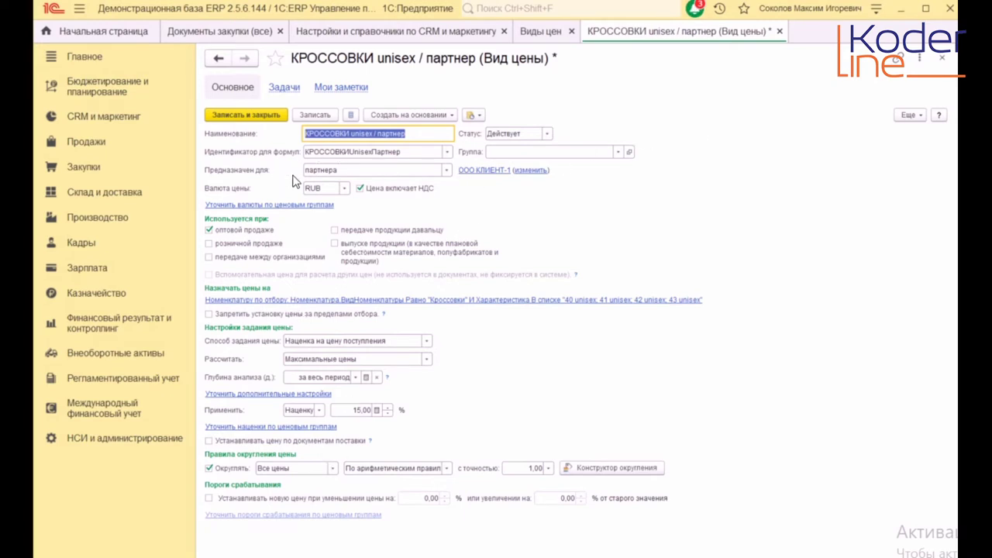
pyautogui.click(447, 170)
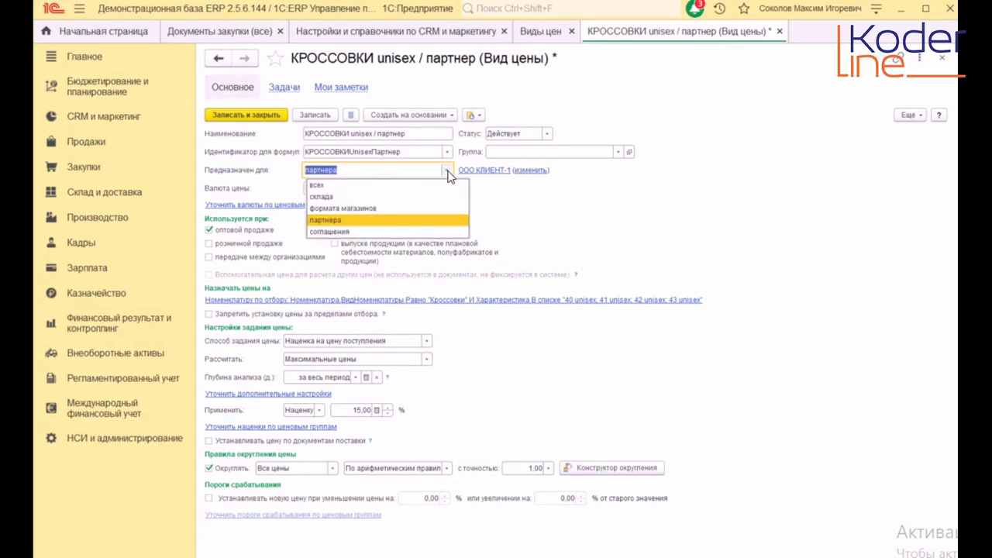
pyautogui.click(447, 172)
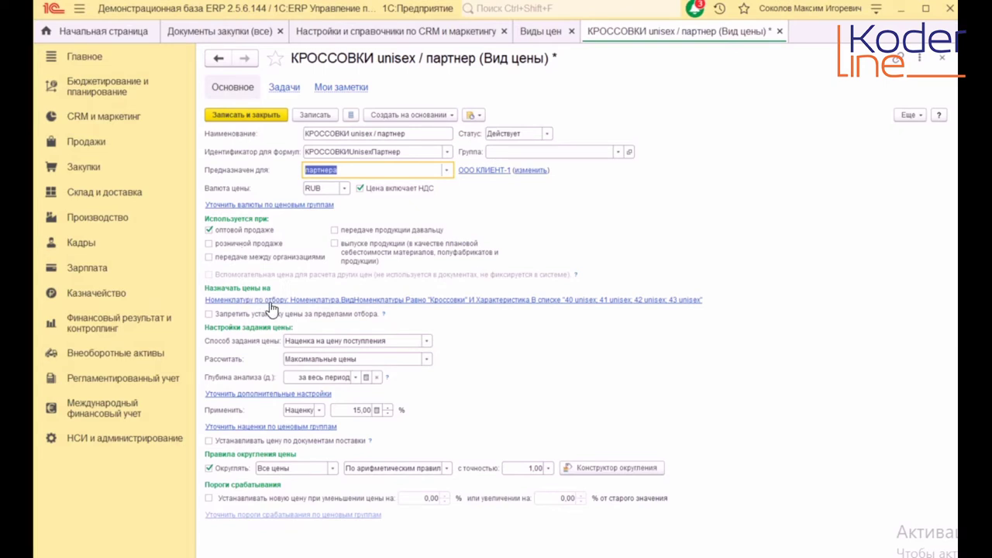
# - Review the item filter and analysis depth options of КРОССОВКИ unisex / партнер, and close the price type without saving
pyautogui.click(405, 301)
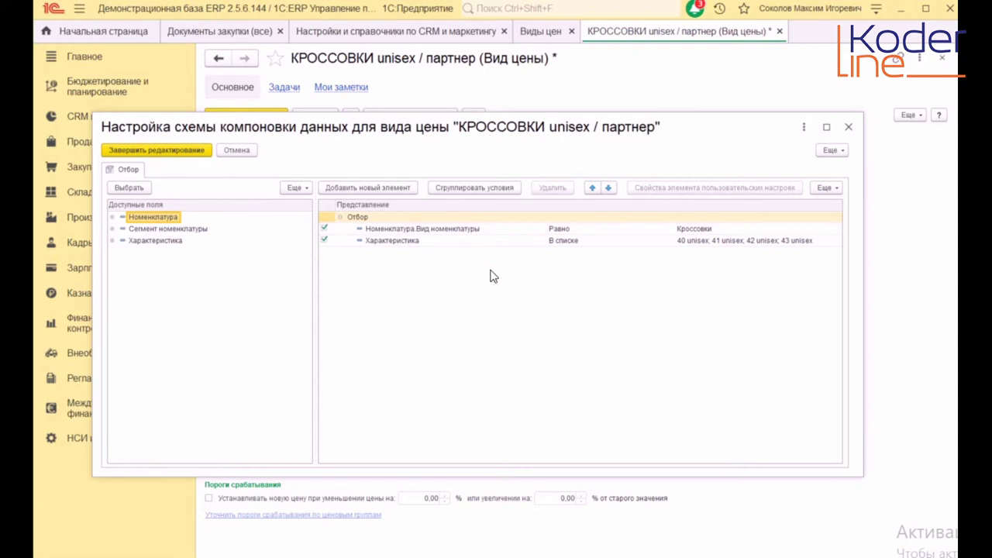
pyautogui.click(850, 128)
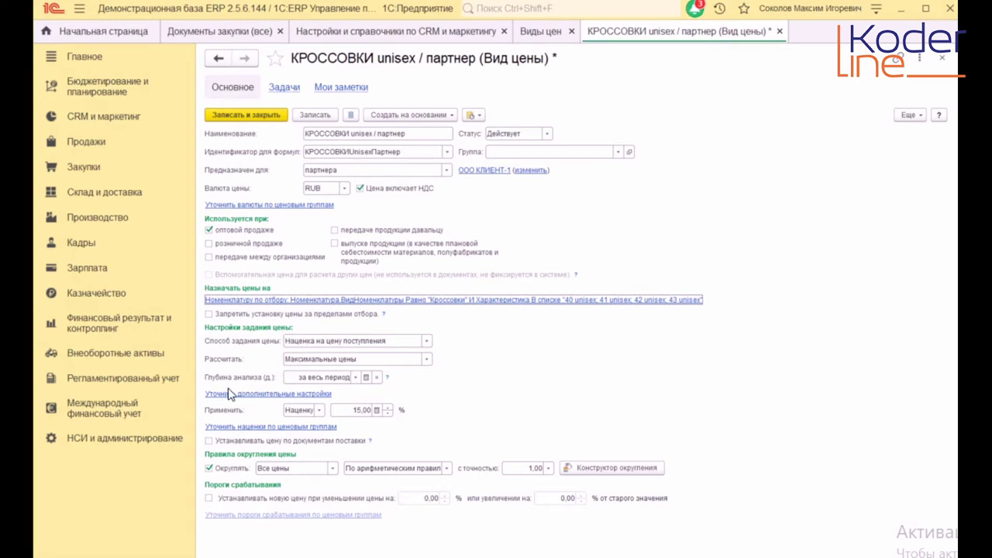
pyautogui.click(356, 377)
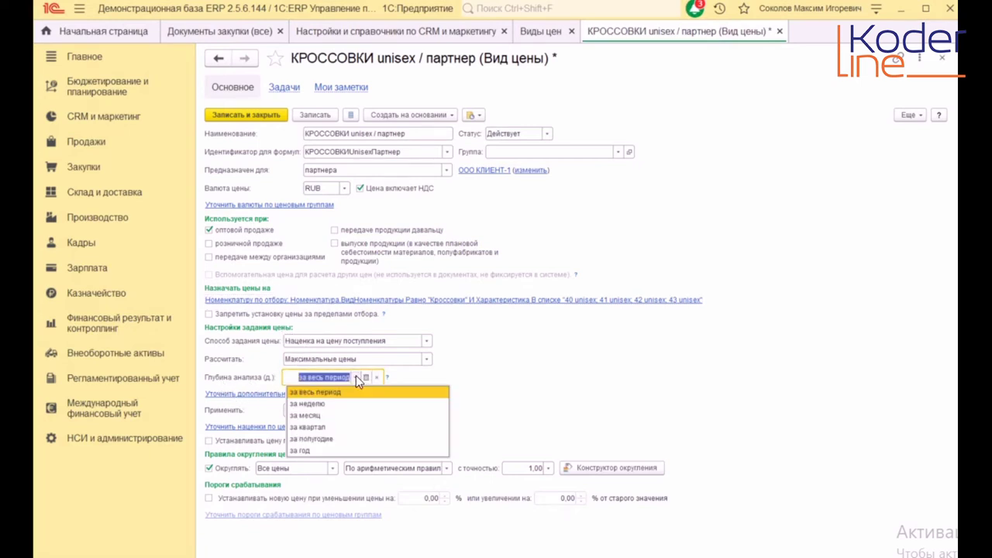
pyautogui.click(355, 375)
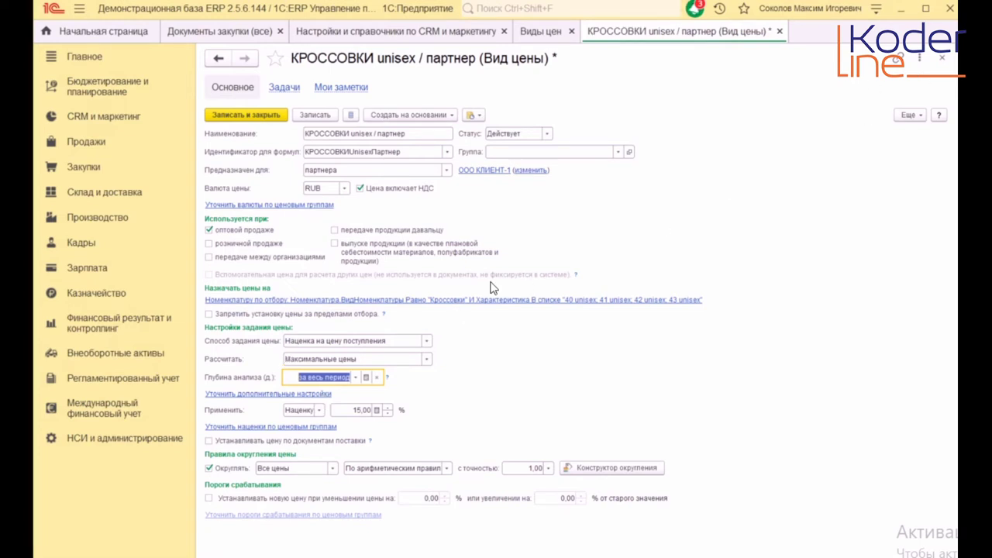
pyautogui.click(942, 61)
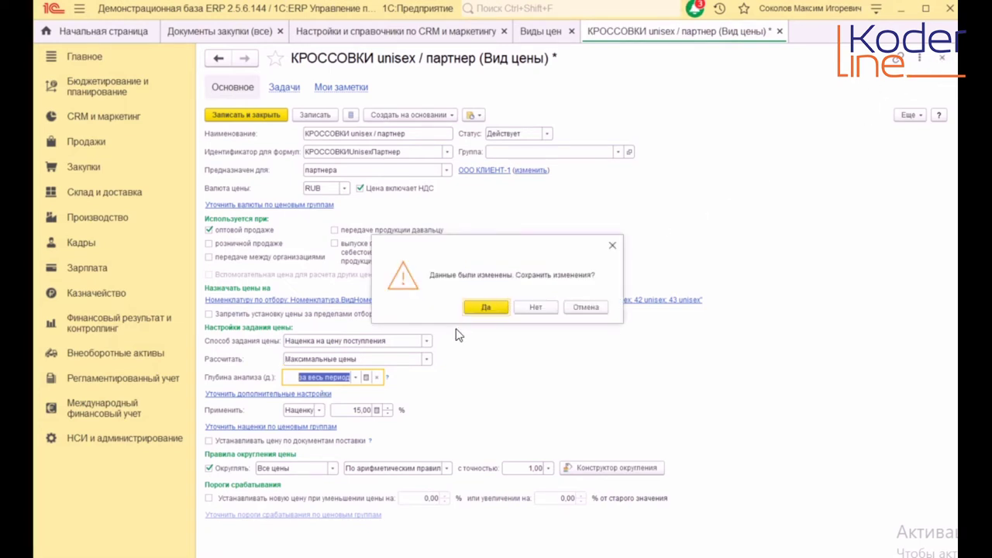
pyautogui.click(536, 308)
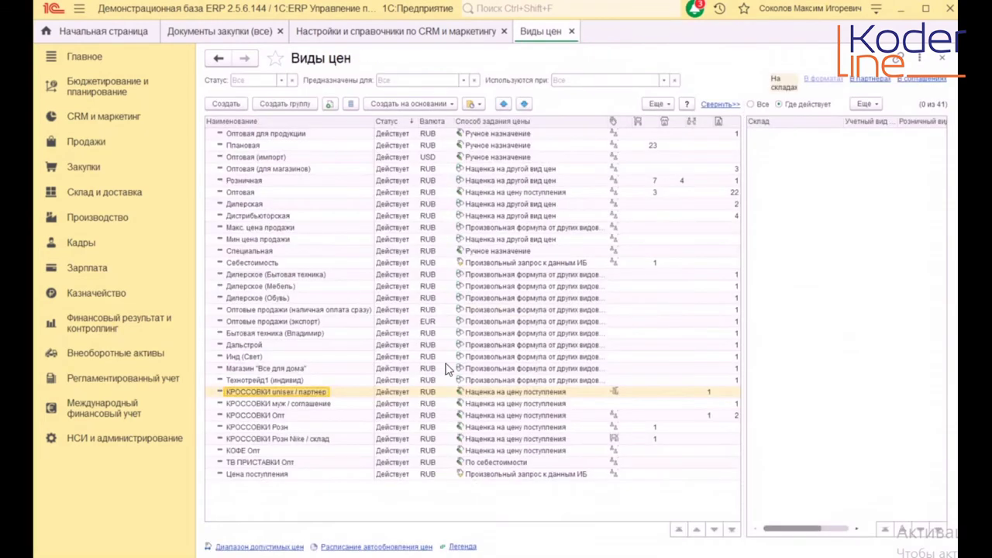
# - Open the price type КРОССОВКИ Опт from the Виды цен list and unlock its attributes for editing
pyautogui.click(283, 416)
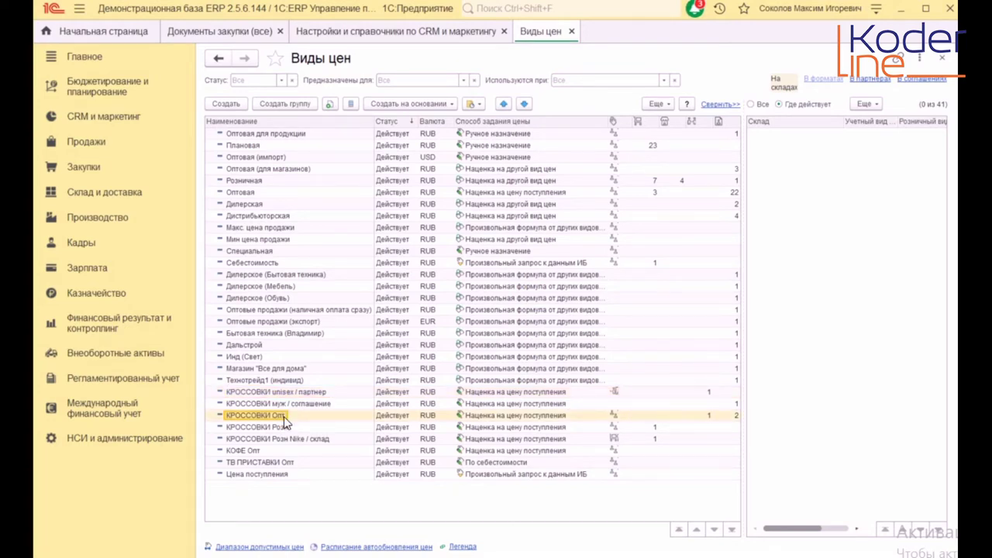
pyautogui.doubleClick(284, 416)
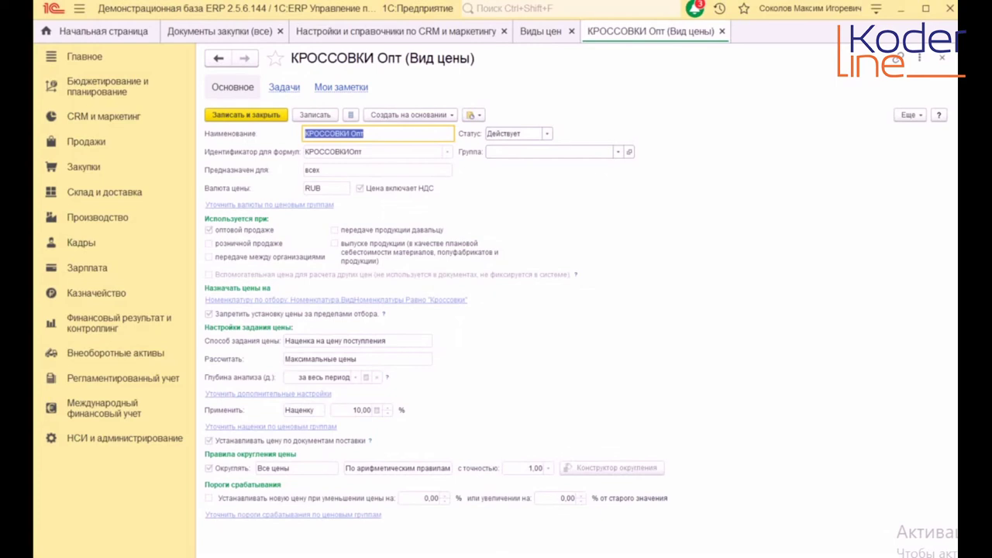
pyautogui.click(908, 115)
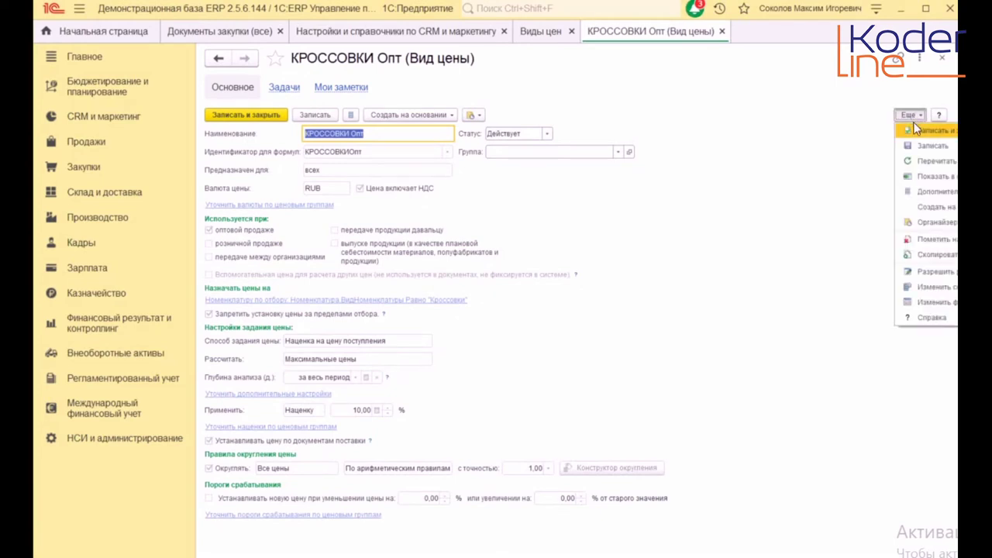
pyautogui.click(933, 271)
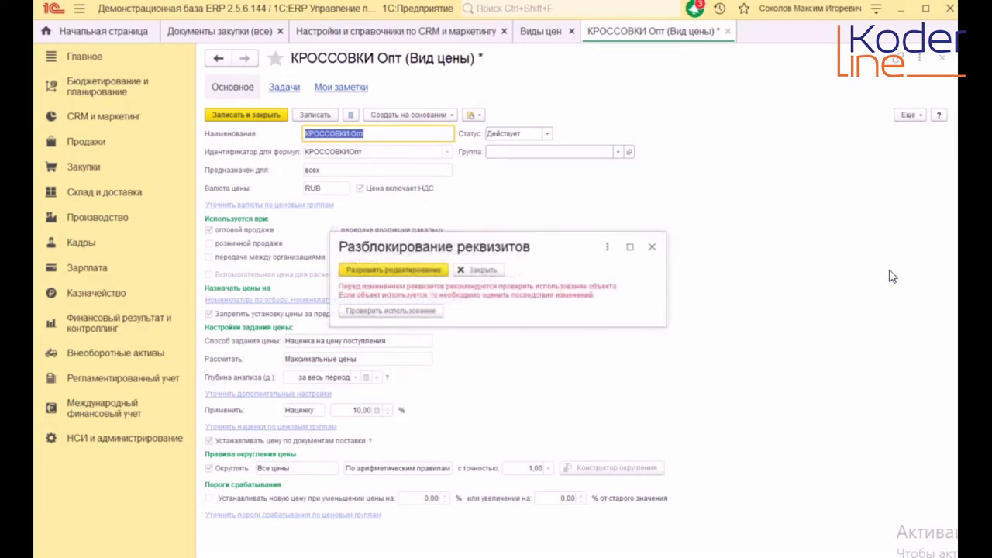
pyautogui.click(433, 271)
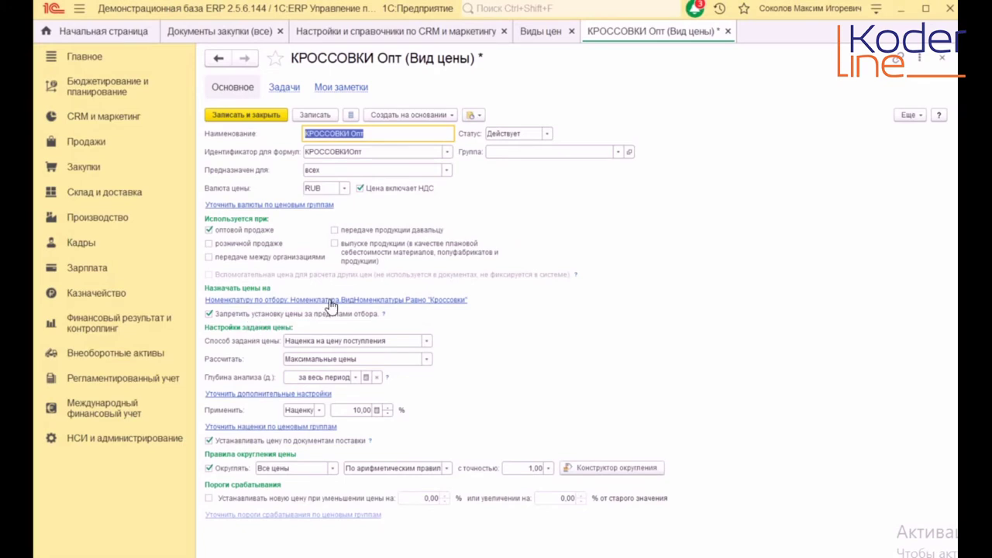
# - Review the item filter of КРОССОВКИ Опт and close the price type without saving changes
pyautogui.click(370, 301)
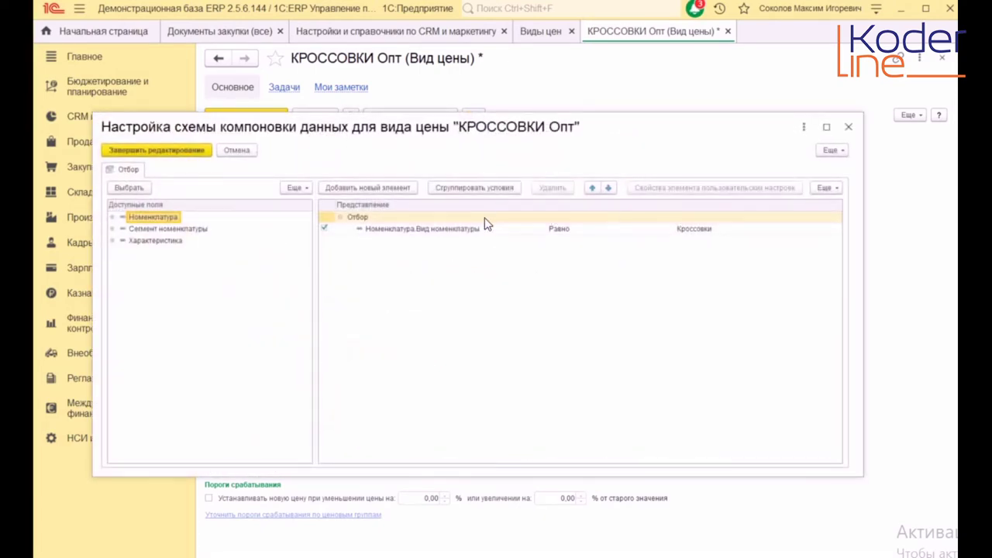
pyautogui.click(848, 127)
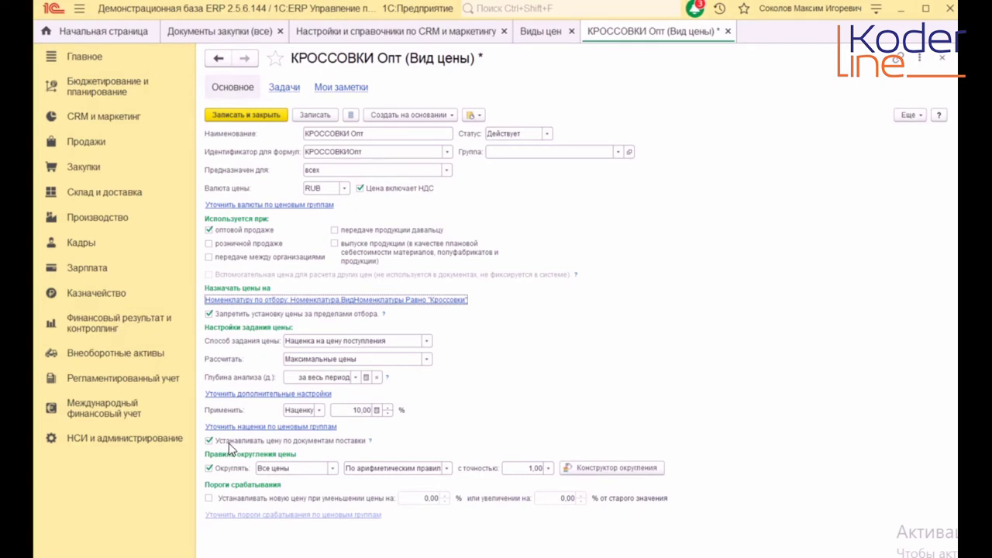
pyautogui.click(727, 32)
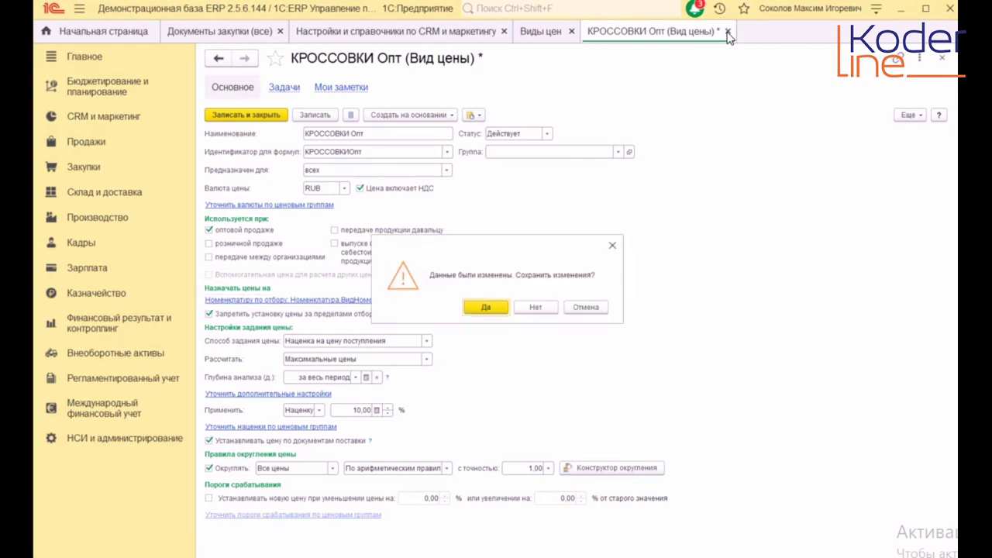
pyautogui.click(537, 307)
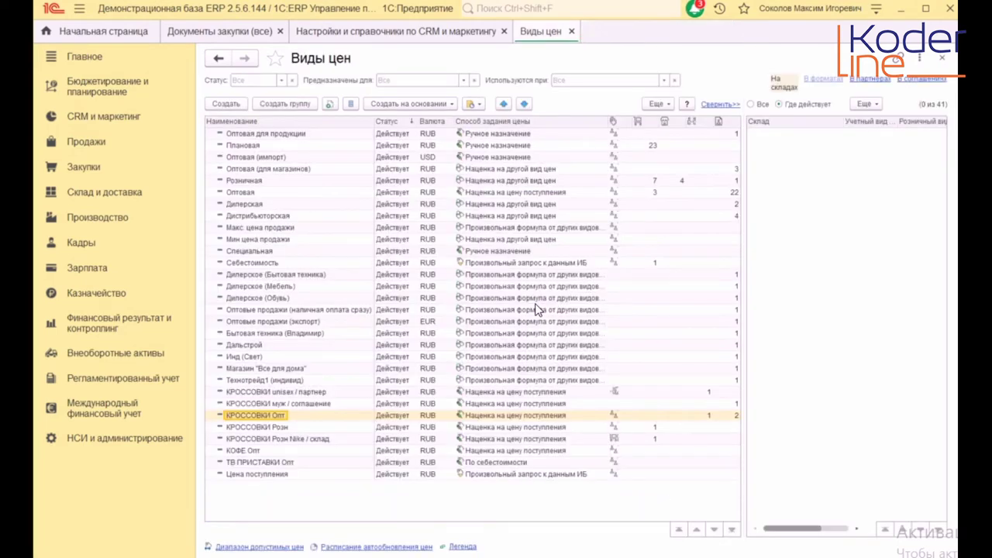
# - Open the price type КРОССОВКИ муж / соглашение, unlock its attributes, and review its Предназначен для options, keeping соглашения
pyautogui.click(306, 404)
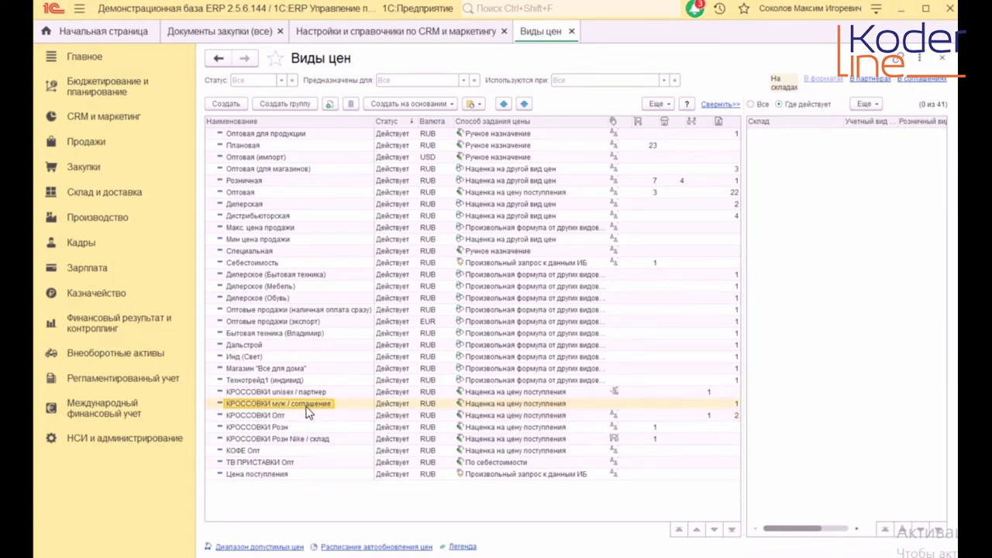
pyautogui.doubleClick(310, 410)
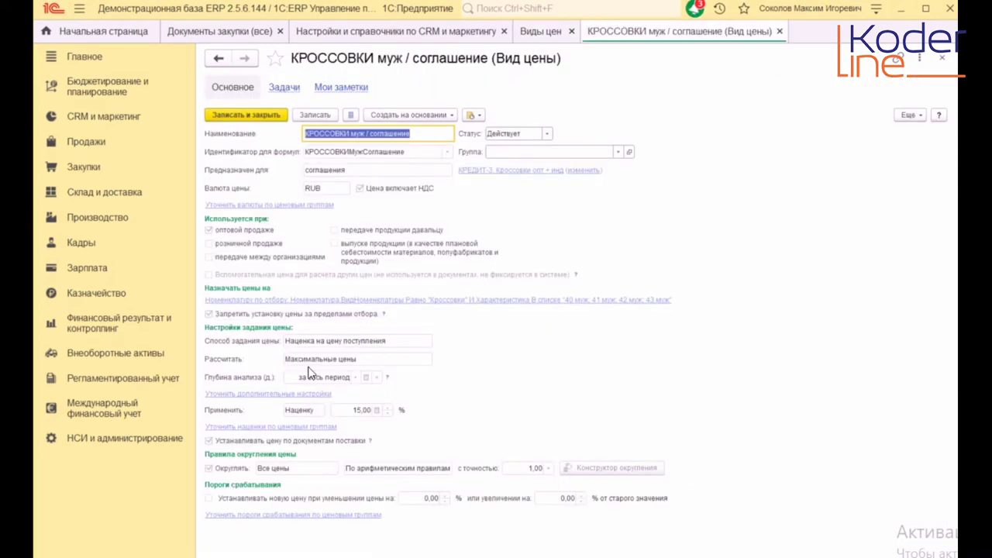
pyautogui.click(907, 115)
pyautogui.click(930, 273)
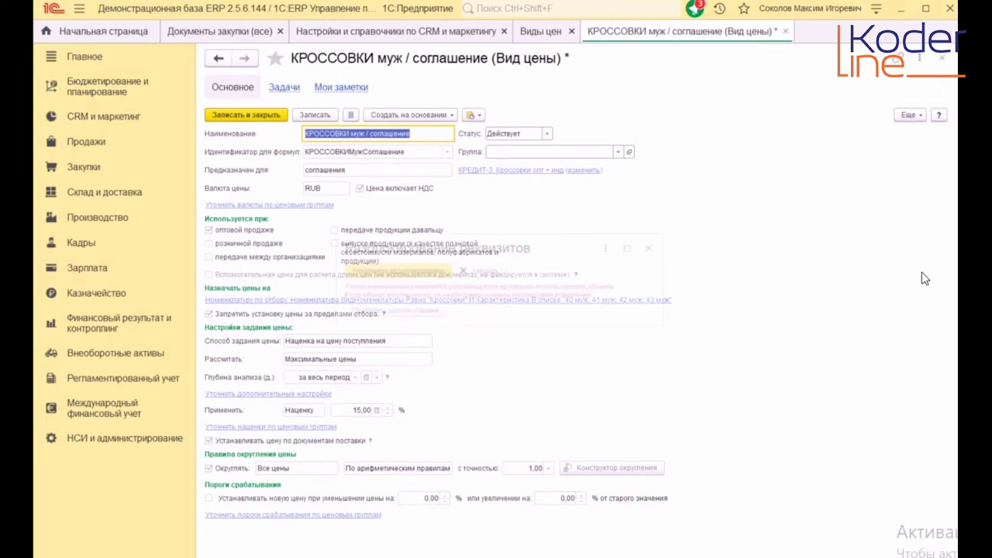
pyautogui.click(397, 271)
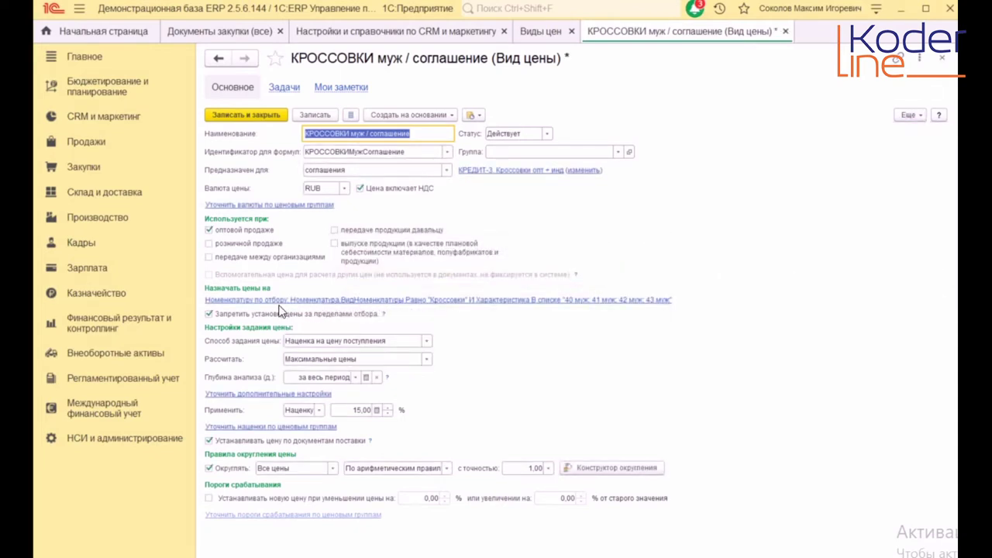
pyautogui.click(448, 170)
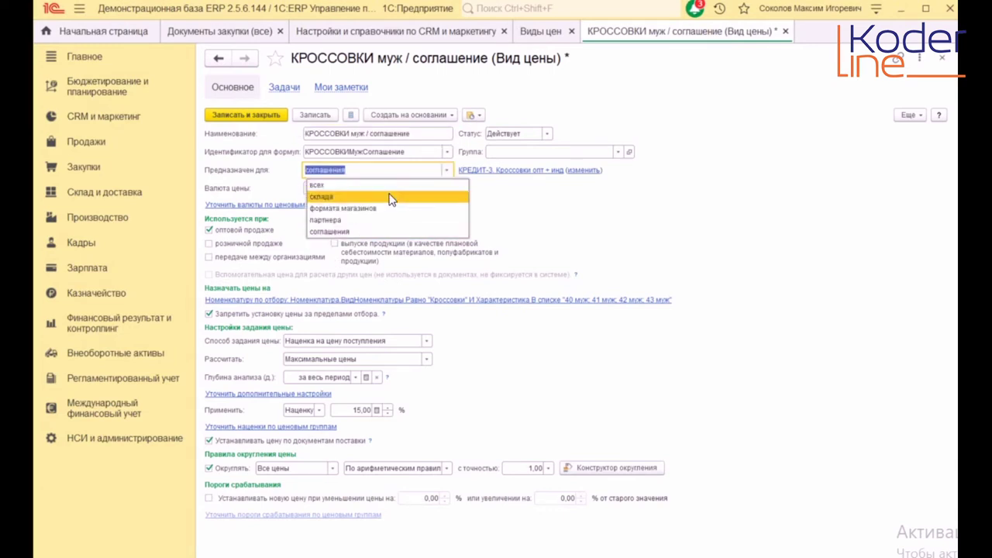
pyautogui.click(369, 232)
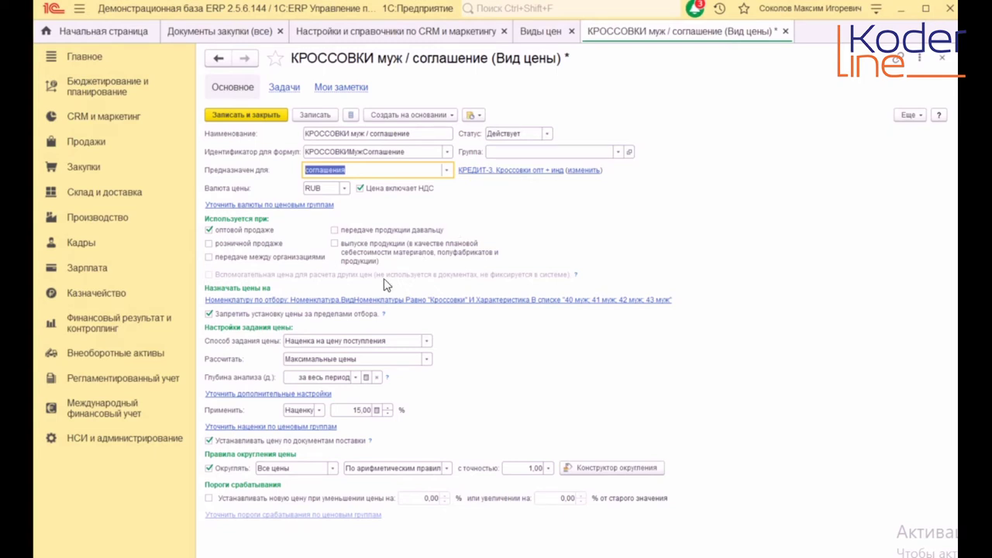
# - Review the item filter and the price group markups of КРОССОВКИ муж / соглашение without changing them
pyautogui.click(438, 301)
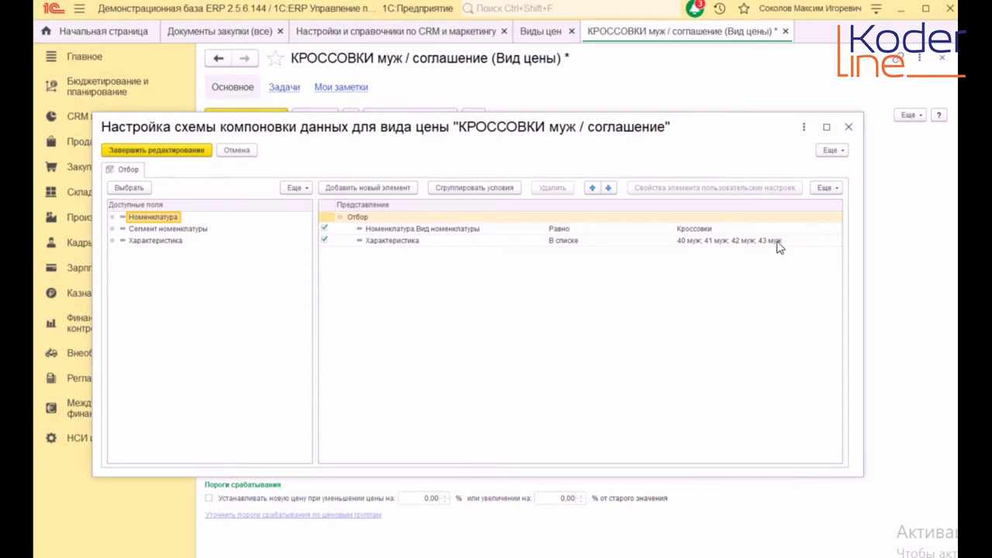
pyautogui.click(848, 127)
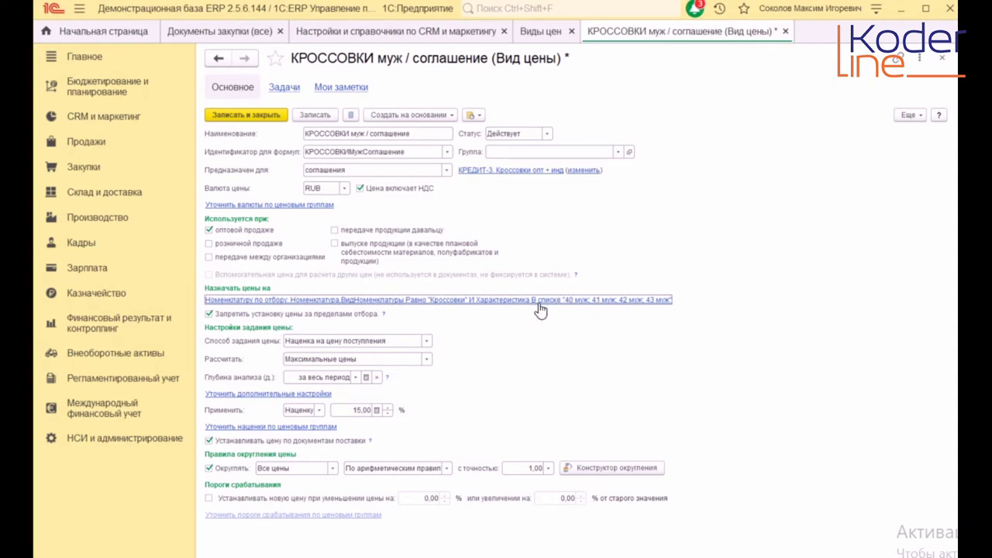
pyautogui.click(257, 428)
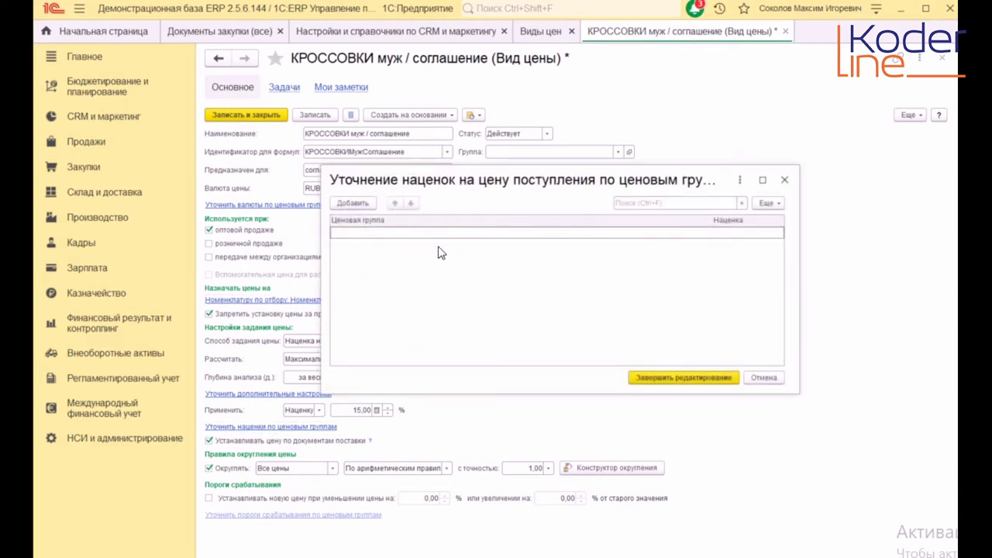
pyautogui.click(764, 377)
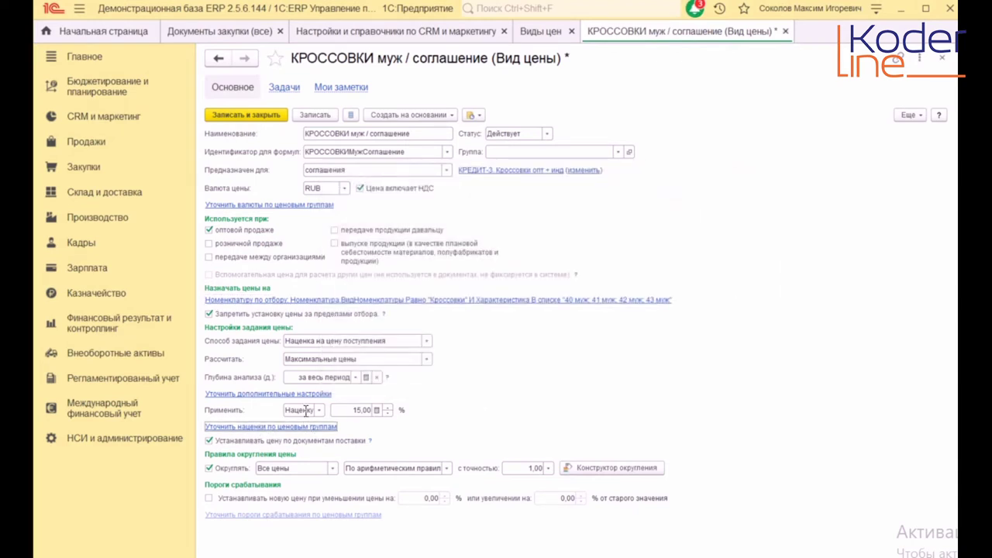
# - Try a filter of Характеристика ЦО equal to 43 unisex in the additional price settings, and close the price type without saving
pyautogui.click(285, 394)
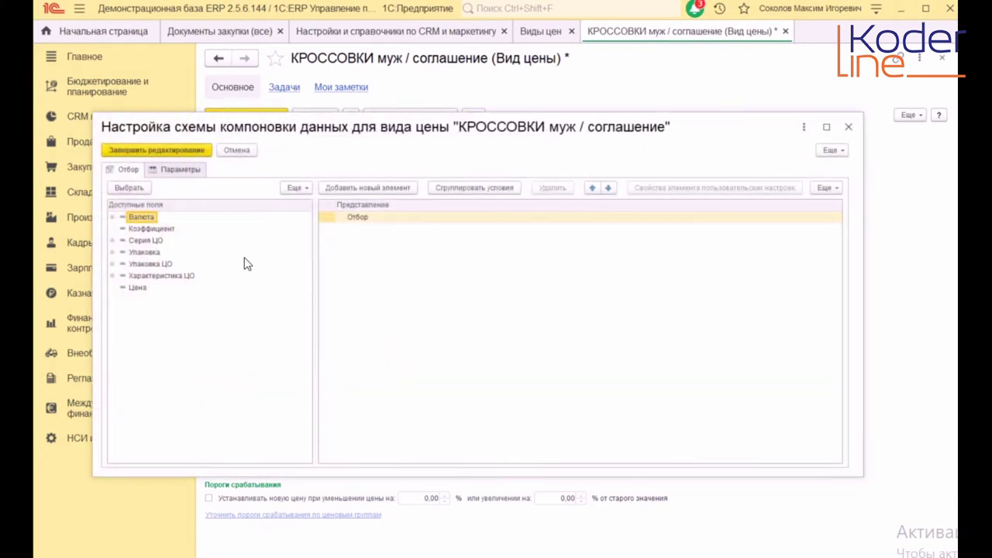
pyautogui.click(153, 277)
pyautogui.moveTo(153, 278); pyautogui.dragTo(395, 287)
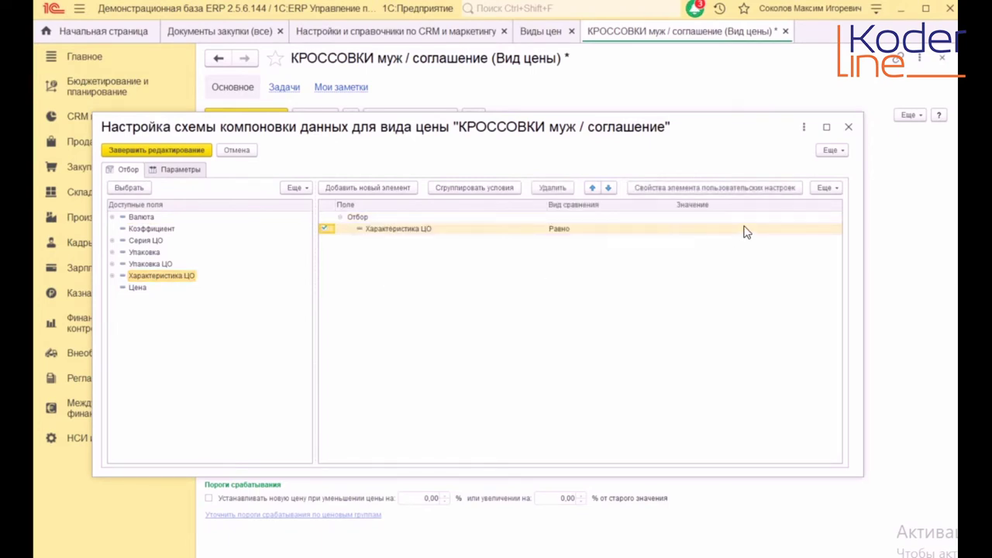
pyautogui.click(749, 231)
pyautogui.click(748, 231)
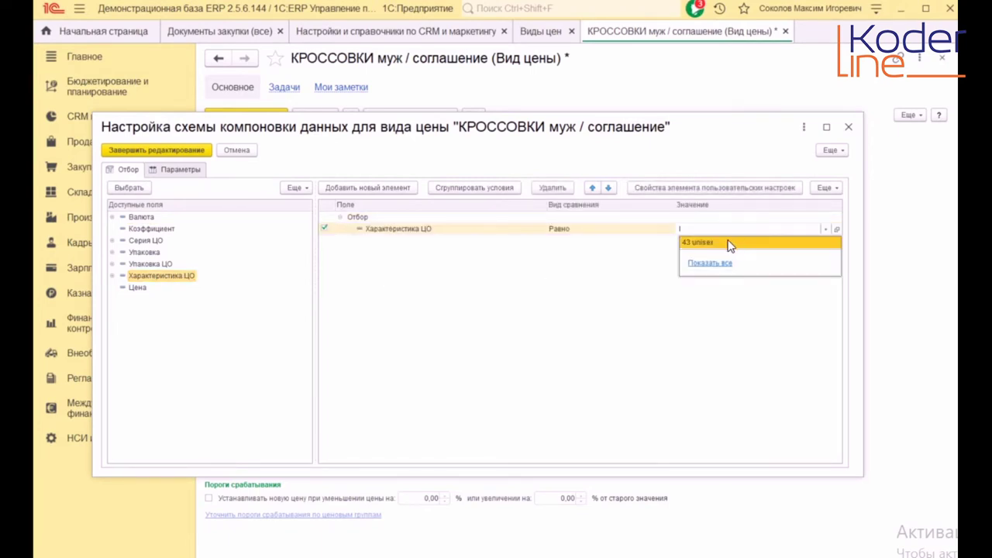
pyautogui.click(728, 243)
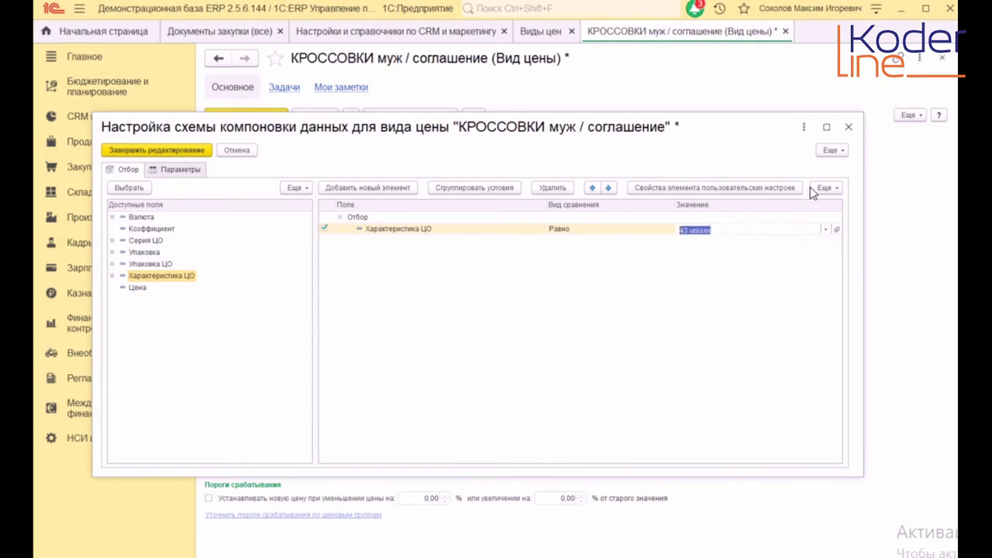
pyautogui.click(848, 128)
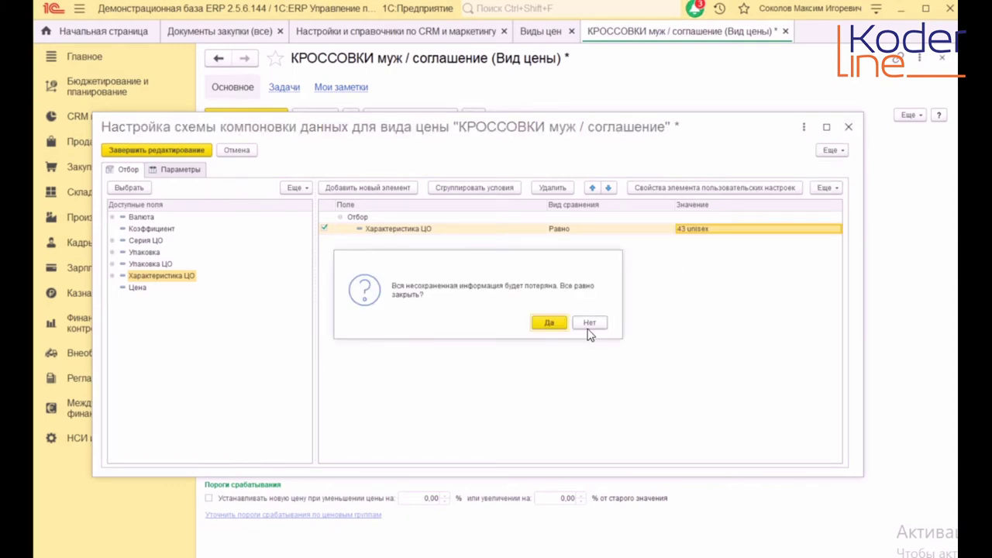
pyautogui.click(552, 322)
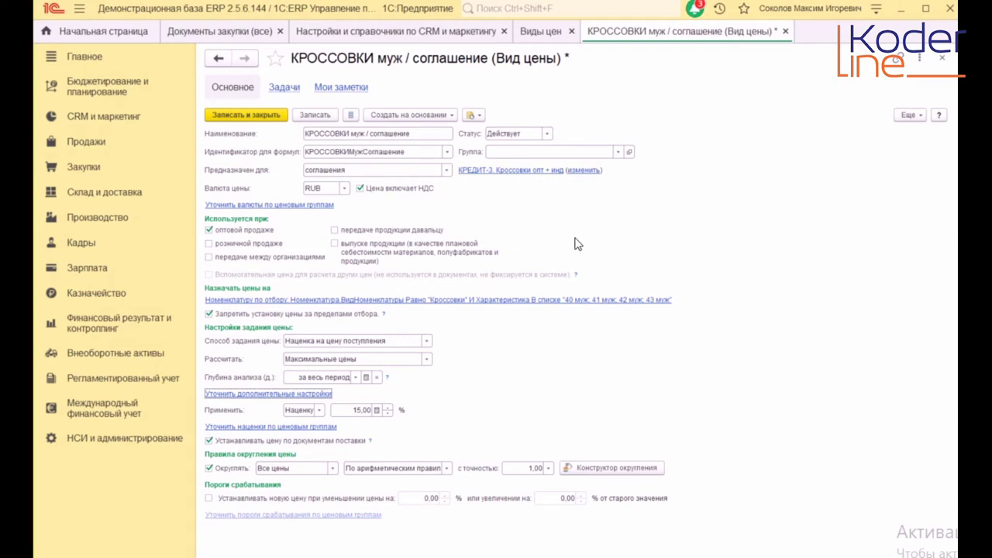
pyautogui.click(942, 59)
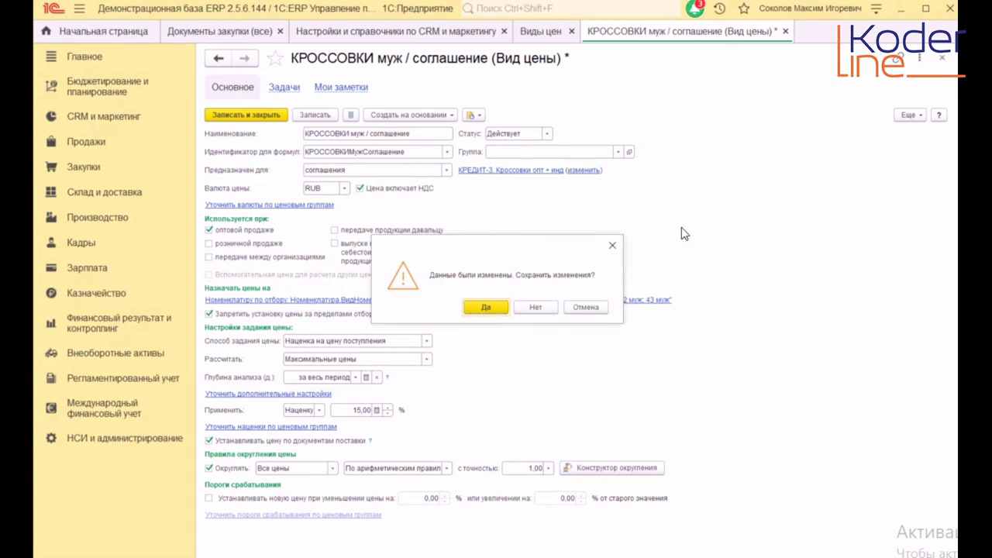
pyautogui.click(545, 308)
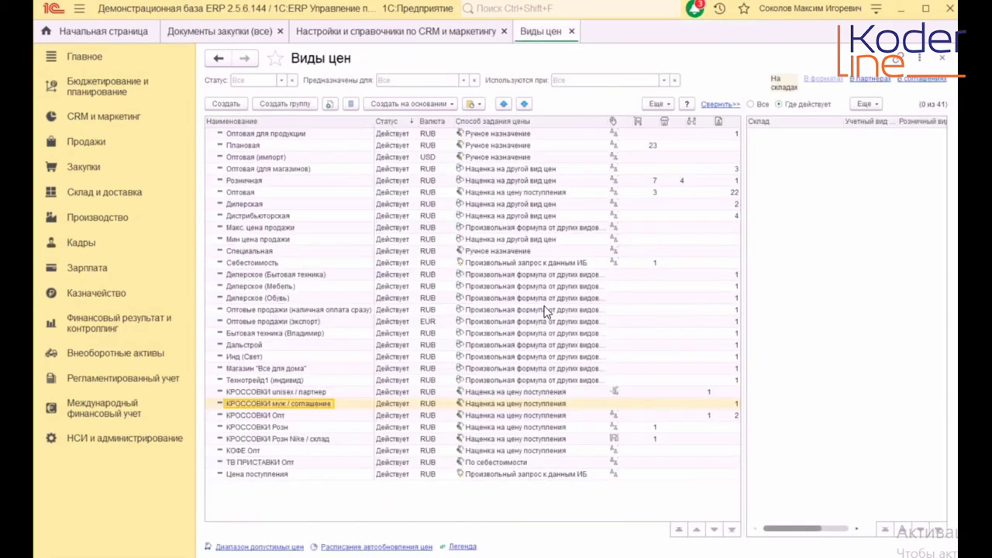
# - Open the goods of purchase document ТД00-000002 from Документы закупки (все) and create an Установка цен номенклатуры document based on it
pyautogui.click(97, 170)
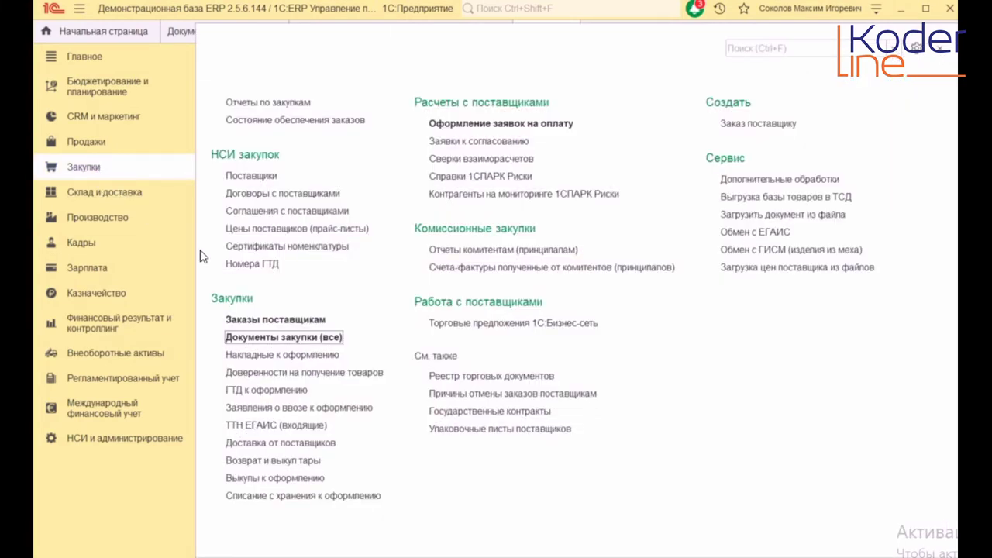
pyautogui.click(279, 337)
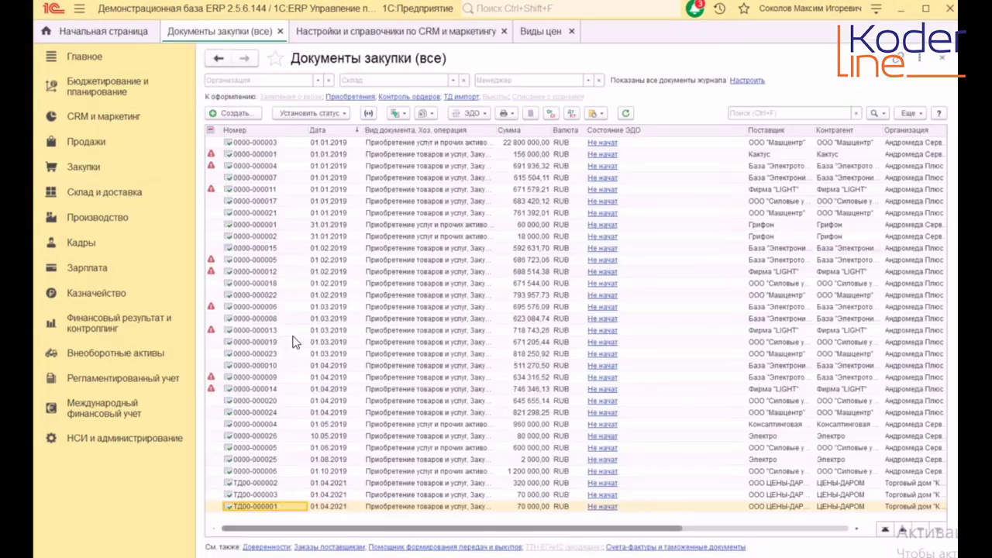
pyautogui.doubleClick(278, 484)
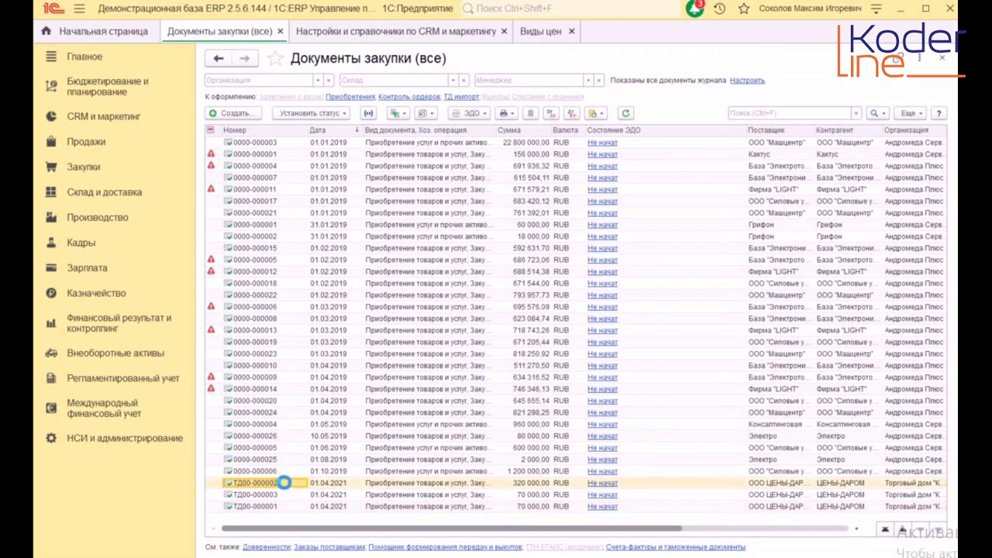
pyautogui.click(273, 135)
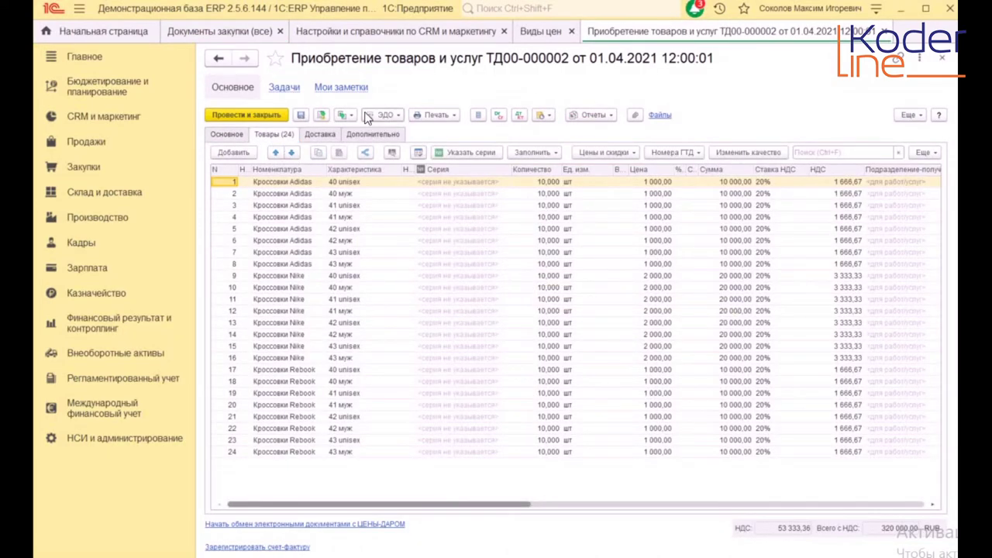
pyautogui.click(343, 117)
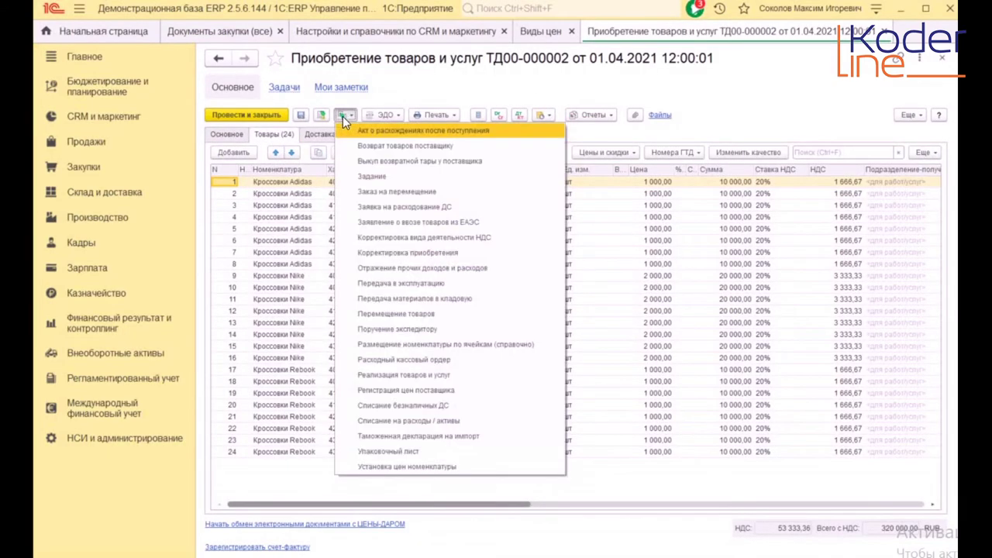
pyautogui.click(422, 469)
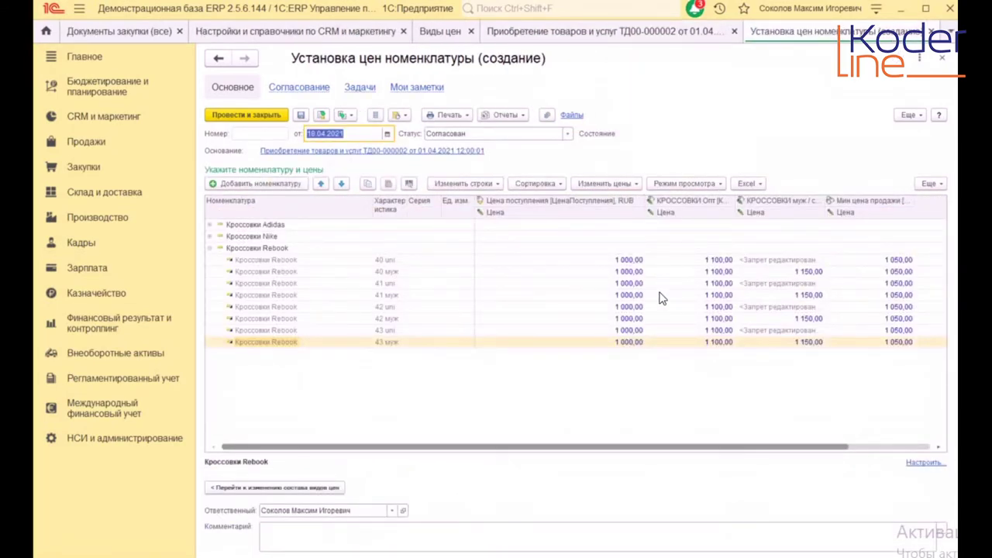
# - Narrow the Цена поступления column, widen КРОССОВКИ муж / соглашение, and examine its price cell for Кроссовки Rebook 40 unisex
pyautogui.click(689, 208)
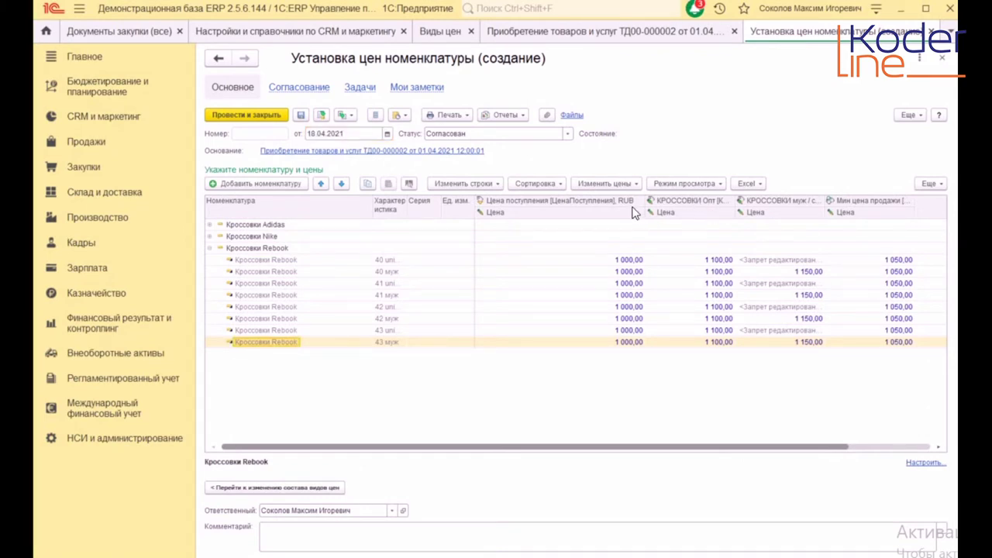
pyautogui.moveTo(644, 207); pyautogui.dragTo(573, 220)
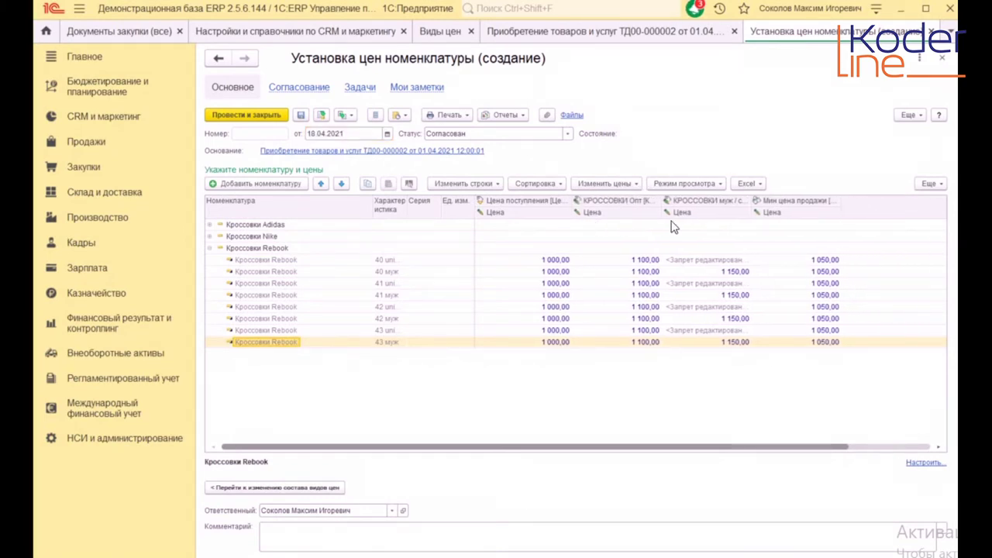
pyautogui.moveTo(752, 203); pyautogui.dragTo(818, 194)
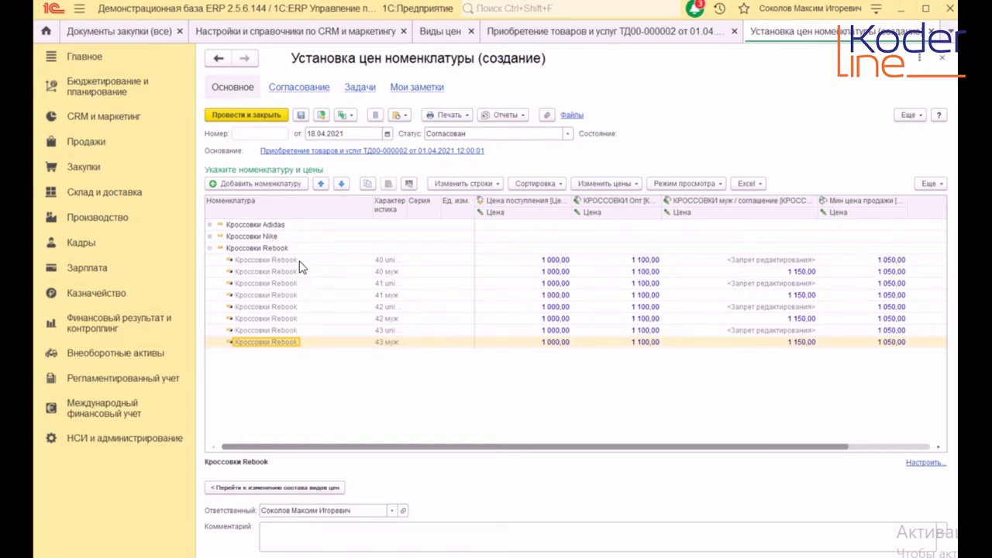
pyautogui.click(762, 261)
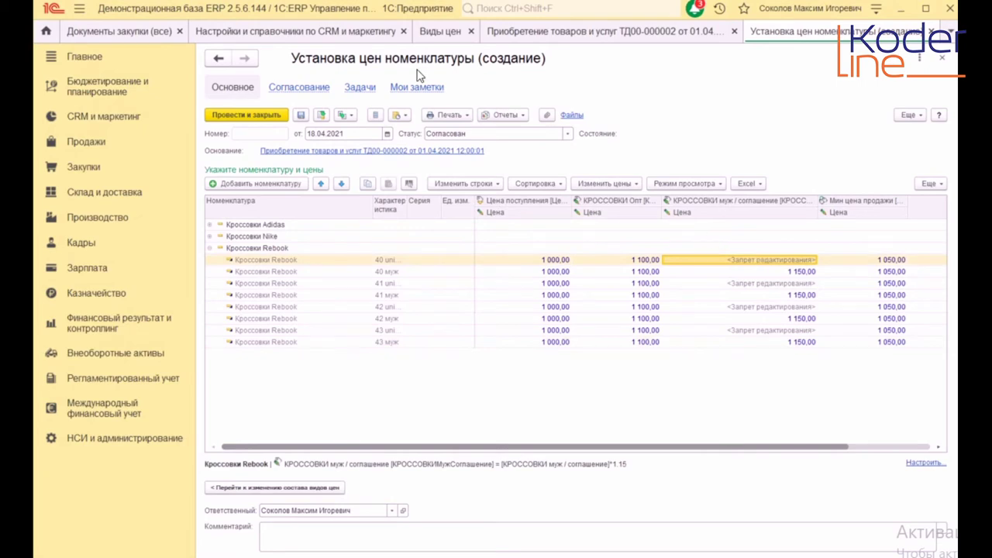
# - Open and unlock КРОССОВКИ муж / соглашение, review its option forbidding prices outside the item filter, and close it without saving
pyautogui.click(440, 31)
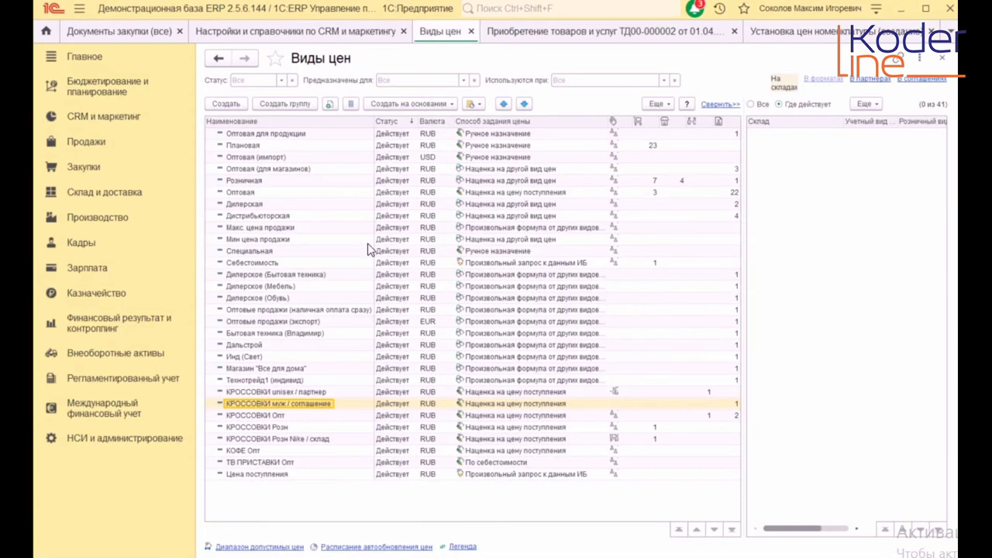
pyautogui.doubleClick(315, 410)
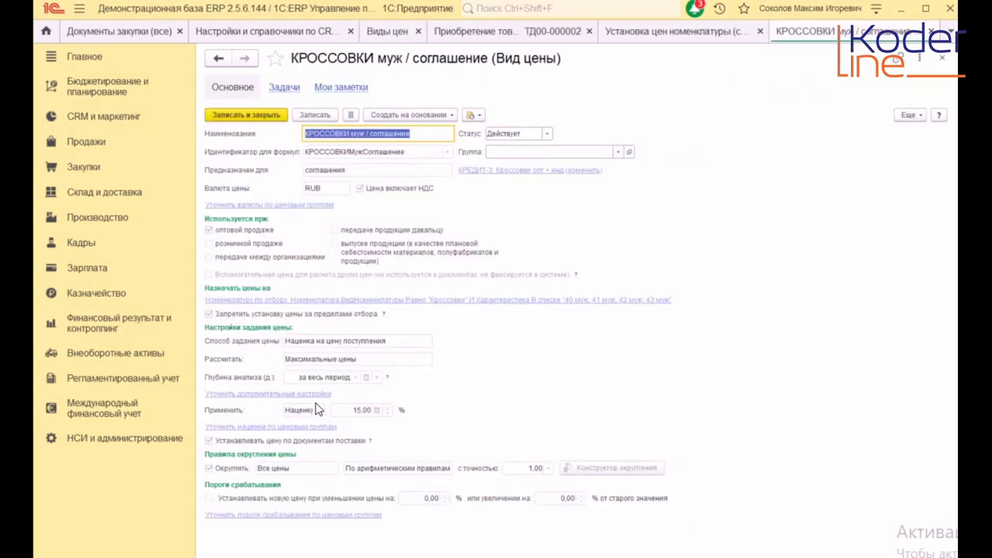
pyautogui.click(916, 114)
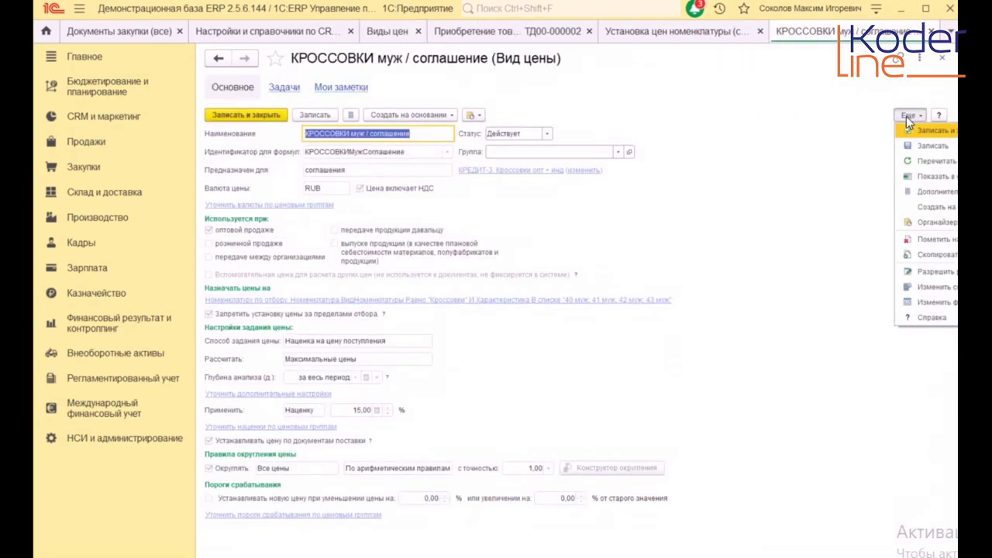
pyautogui.click(934, 272)
pyautogui.click(391, 269)
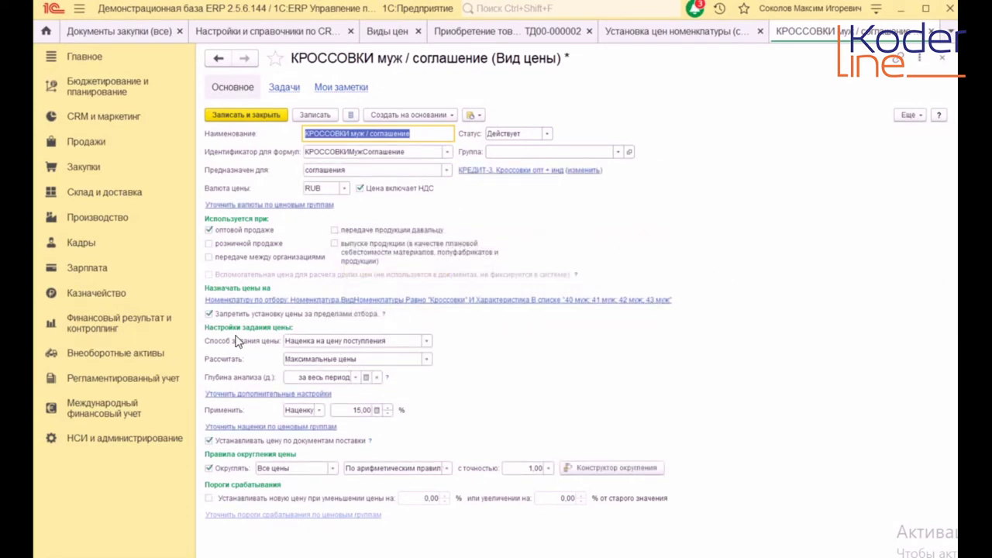
pyautogui.click(220, 313)
pyautogui.click(939, 37)
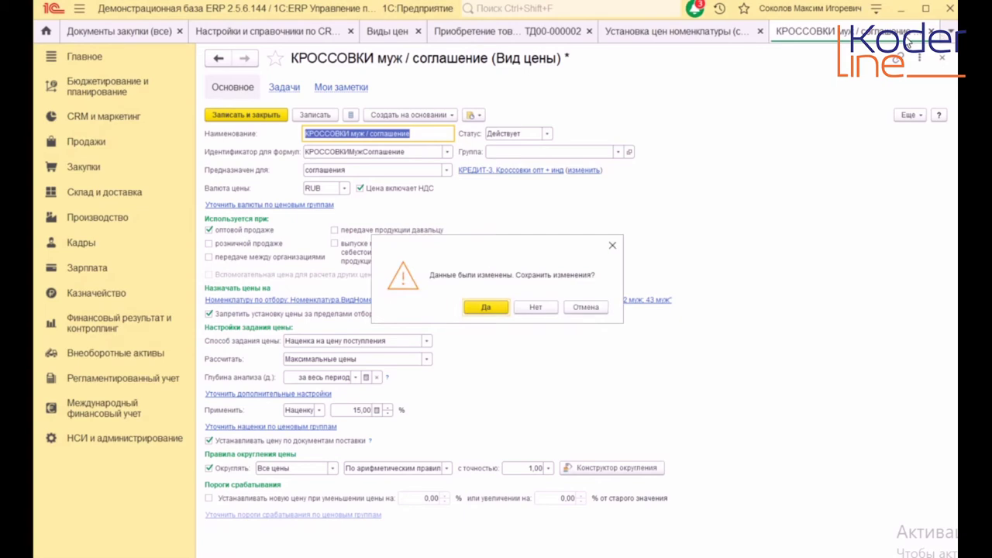
pyautogui.click(535, 308)
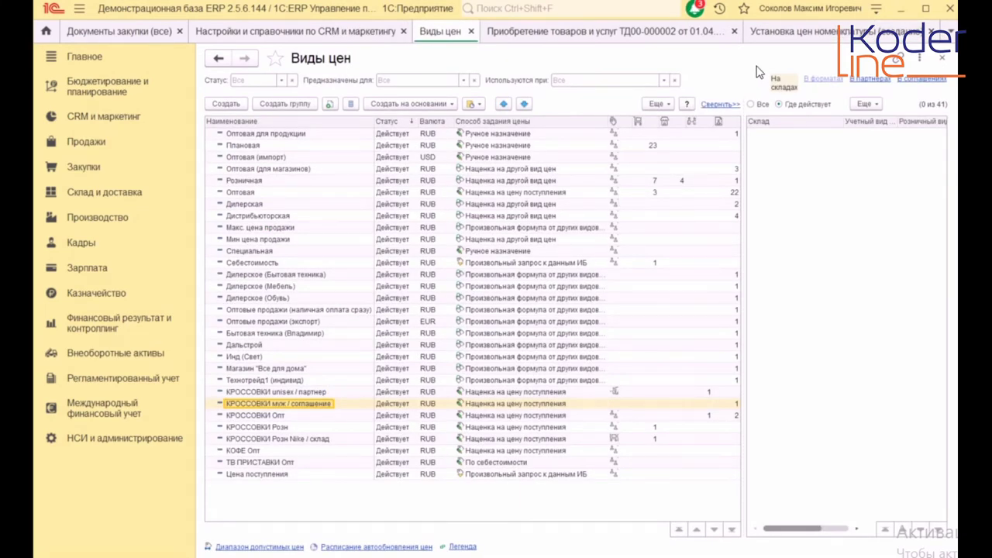
# - Set the date of the Установка цен номенклатуры document to 01.04.2021, and post and close it
pyautogui.click(785, 34)
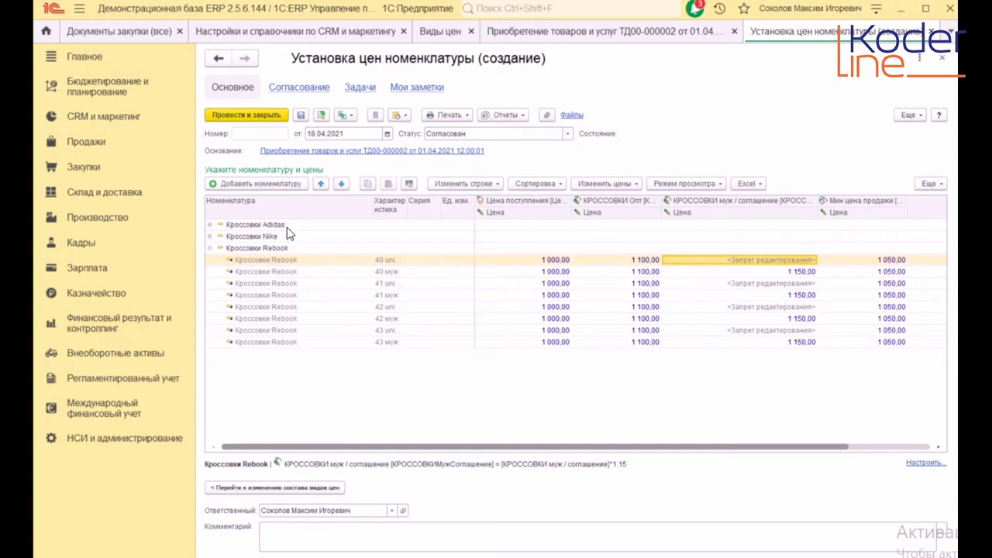
pyautogui.click(386, 134)
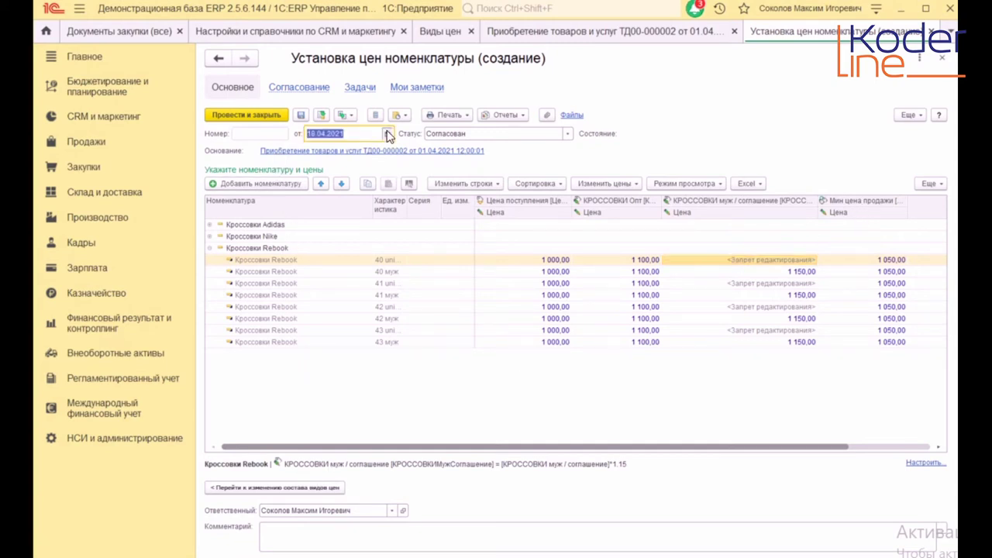
pyautogui.click(464, 207)
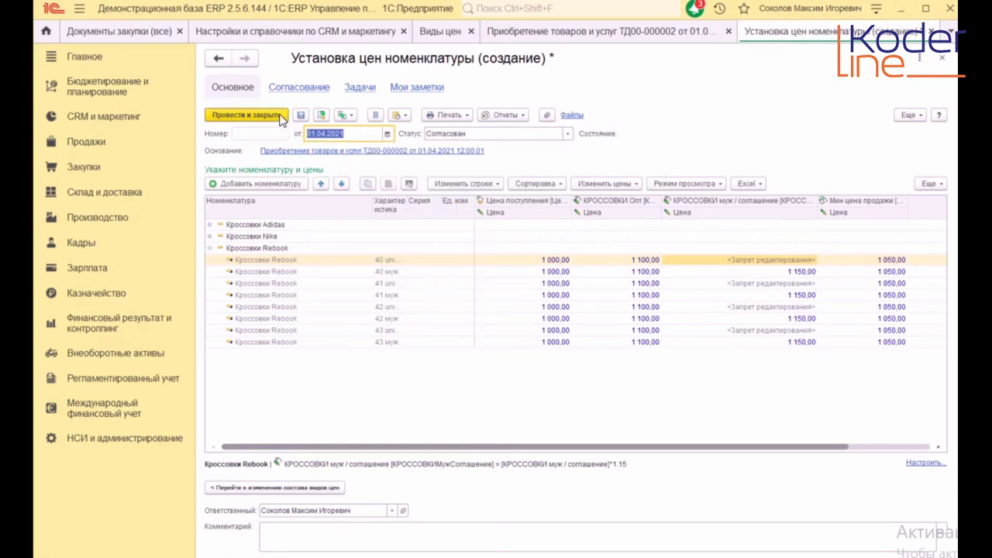
pyautogui.click(280, 116)
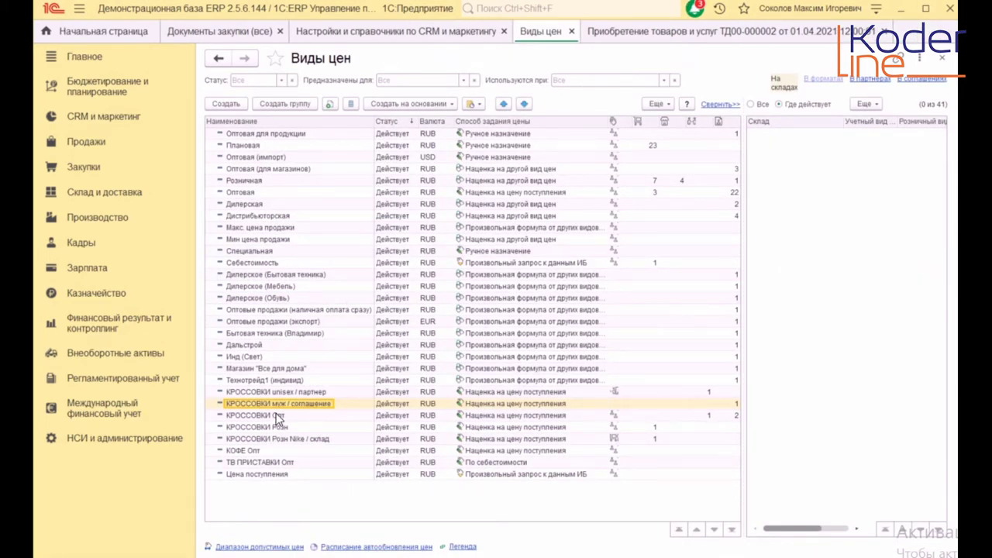
# - Open the individual sales agreement КРЕДИТ-3. Кроссовки опт + инд and review its sales conditions and individual price type settings
pyautogui.click(278, 416)
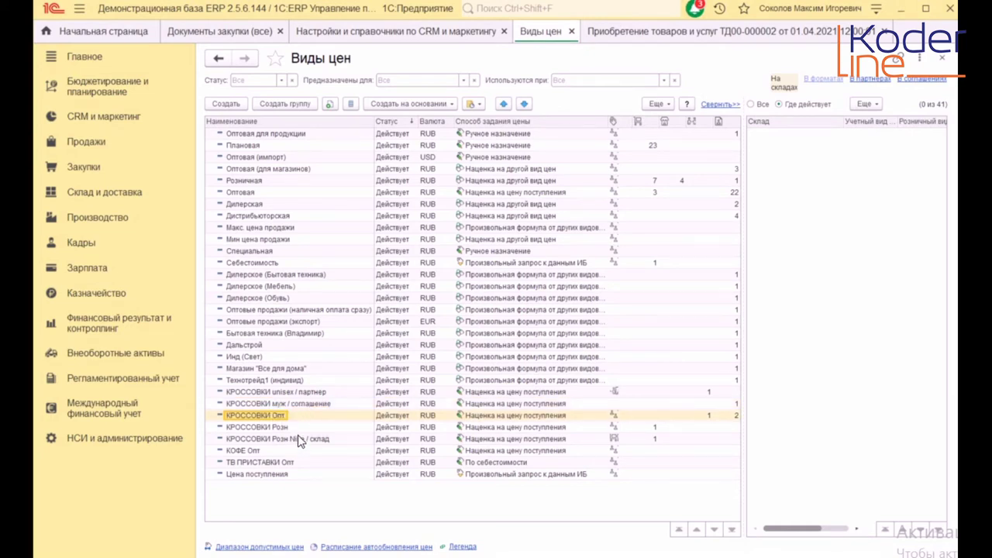
pyautogui.click(300, 403)
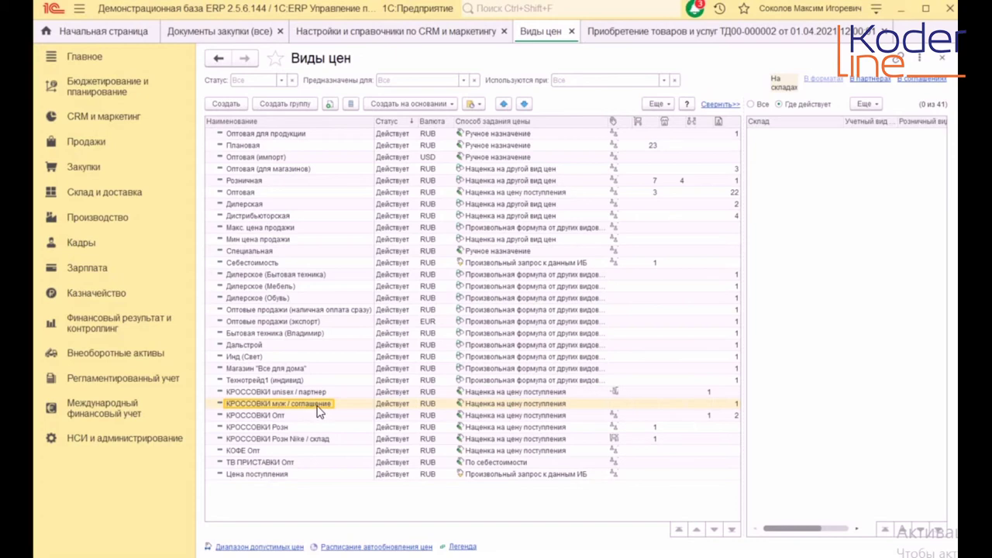
pyautogui.click(101, 147)
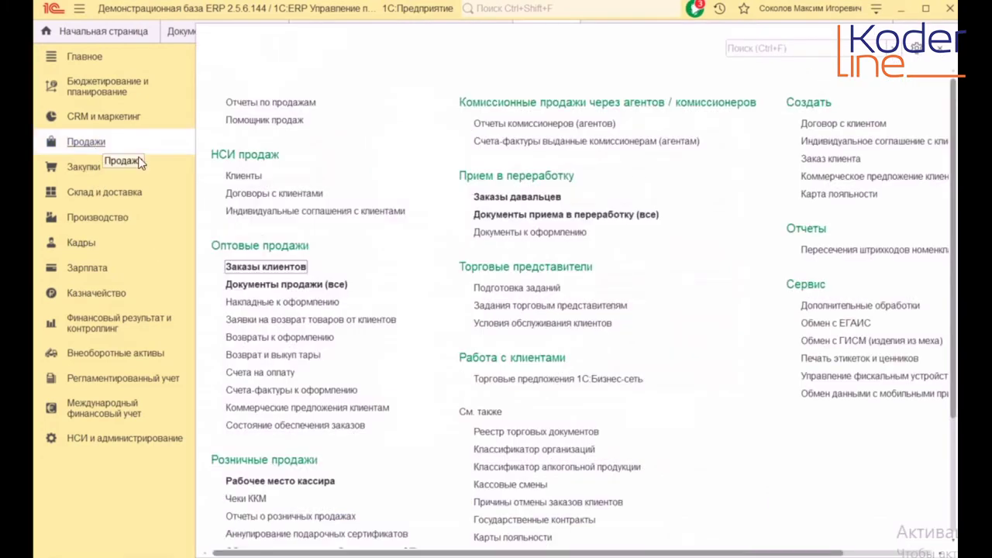
pyautogui.click(311, 211)
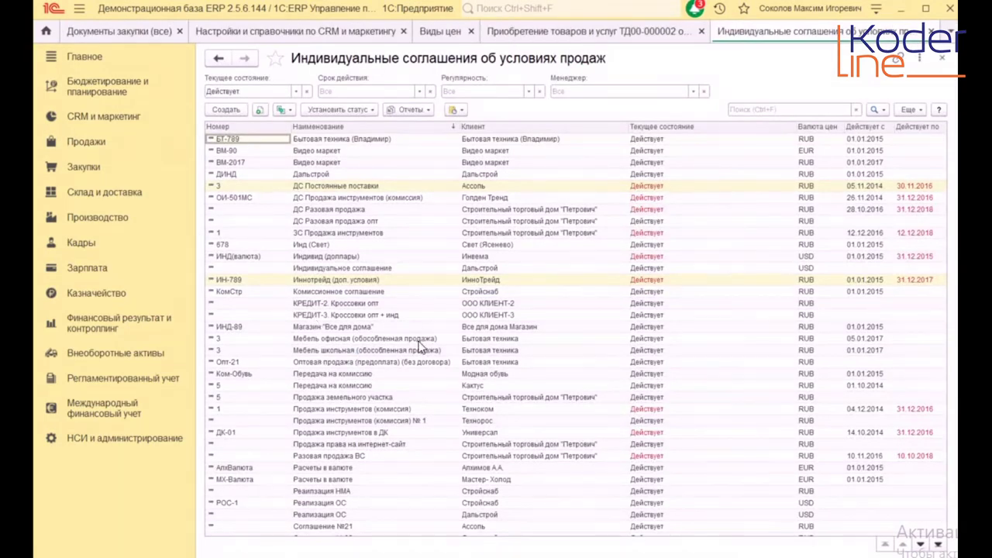
pyautogui.doubleClick(432, 316)
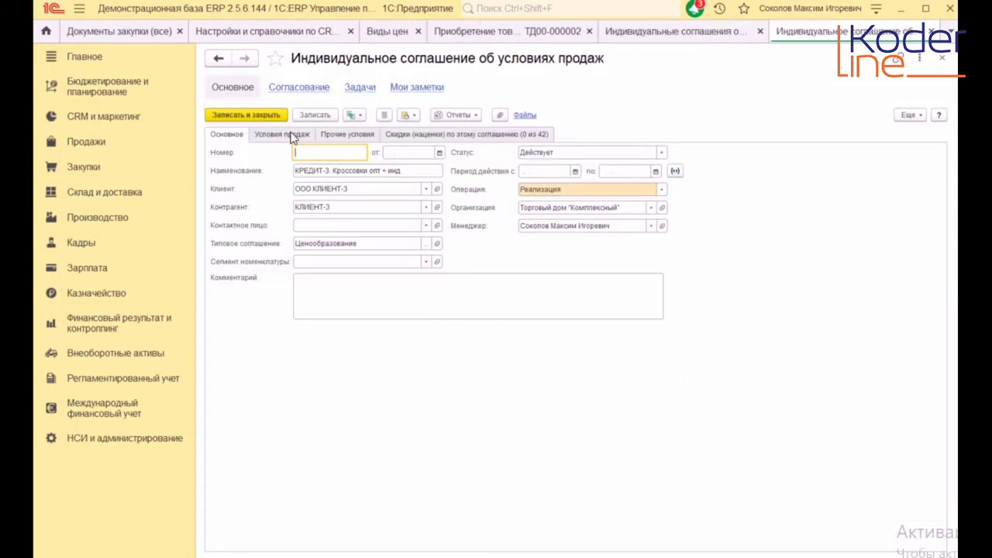
pyautogui.click(293, 137)
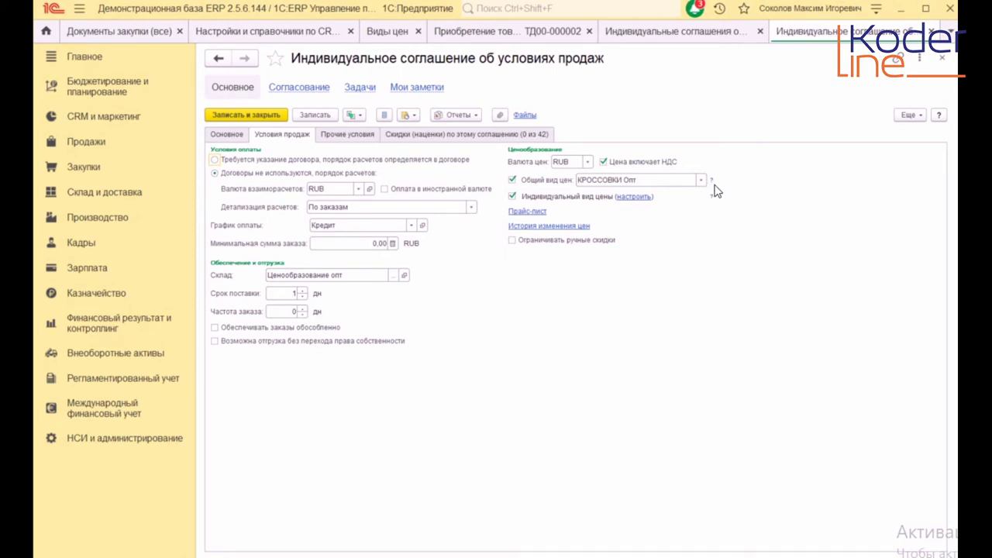
pyautogui.click(643, 199)
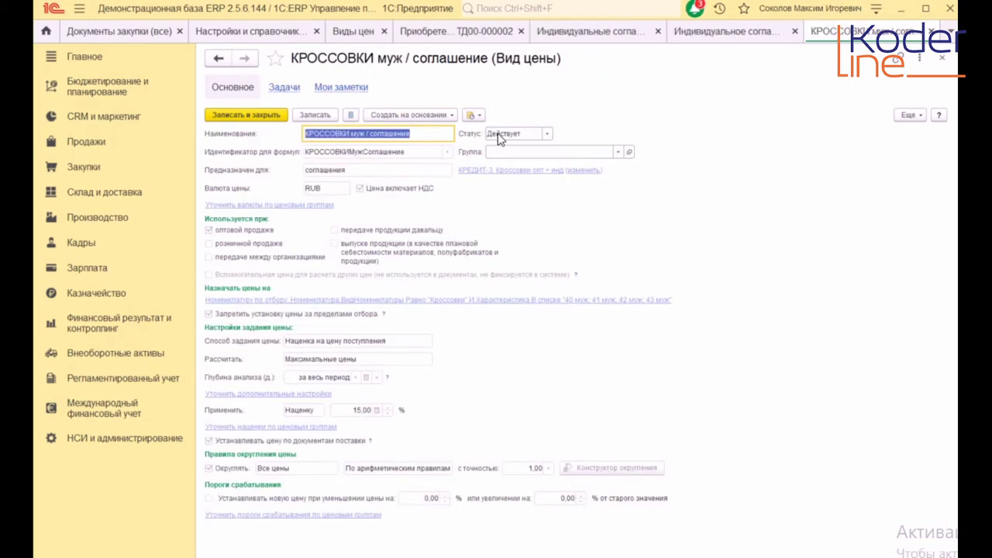
# - Close the КРОССОВКИ муж / соглашение price type, the individual agreement, the agreements list and purchase document ТД00-000002
pyautogui.click(942, 58)
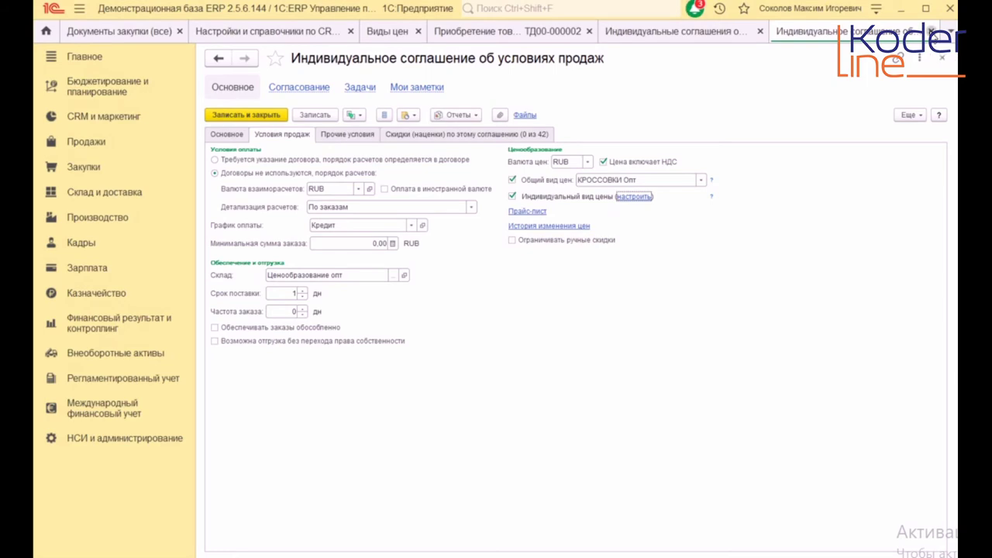
pyautogui.click(934, 31)
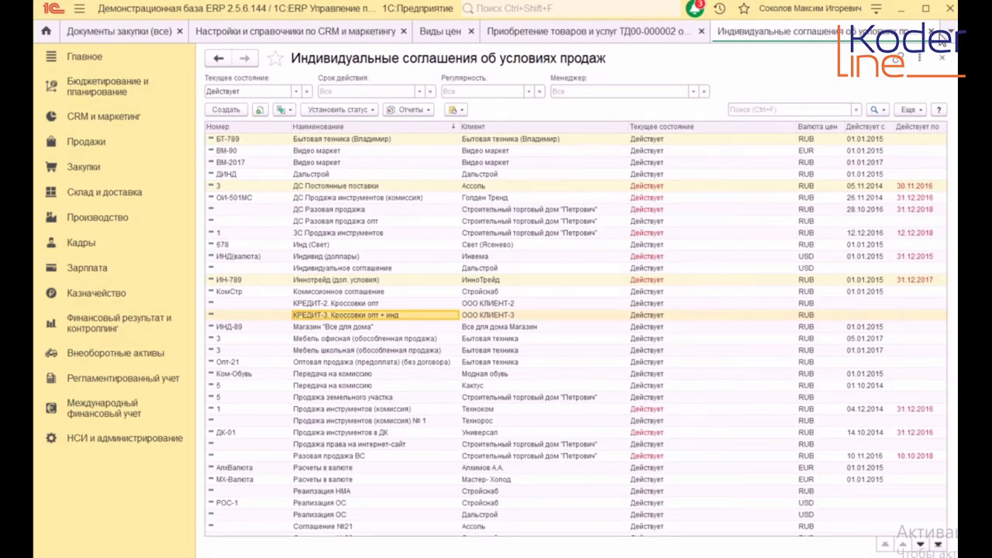
pyautogui.click(935, 33)
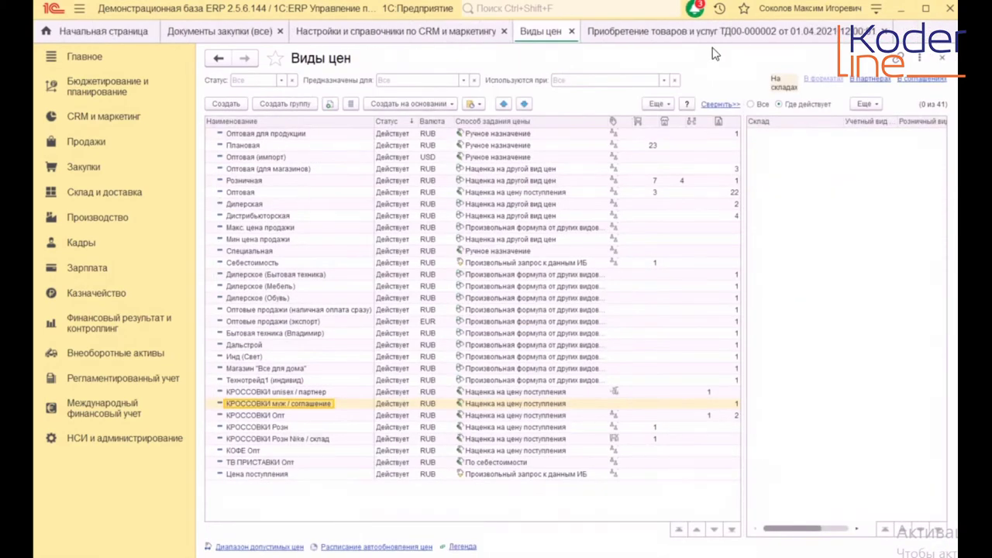
pyautogui.click(885, 33)
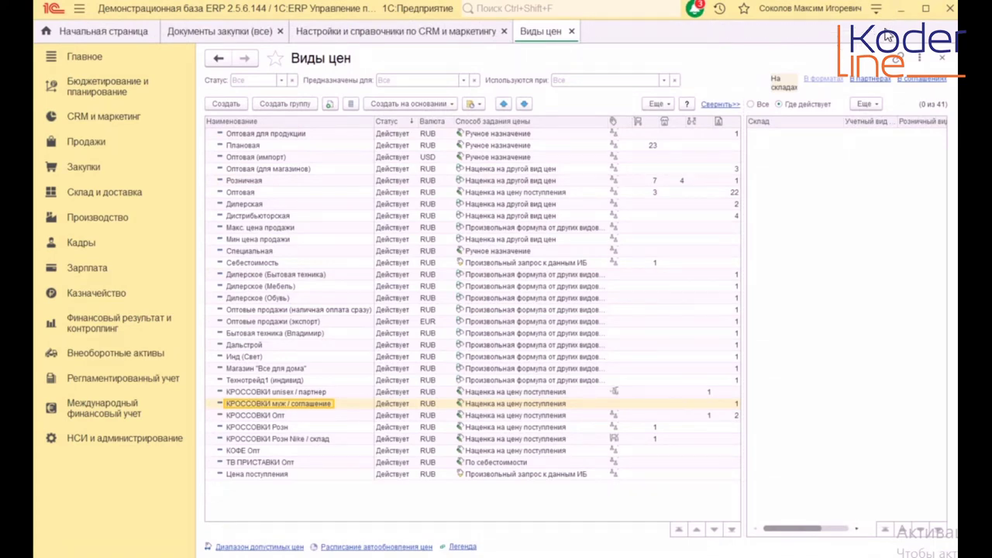
# - Create a new customer order and choose ООО КЛИЕНТ-3 as its client
pyautogui.click(95, 147)
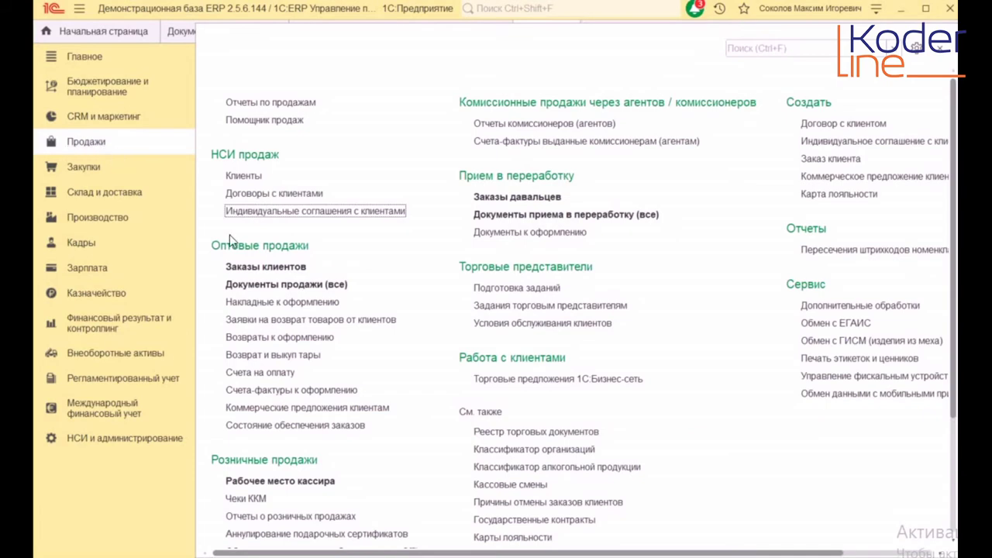
pyautogui.click(286, 266)
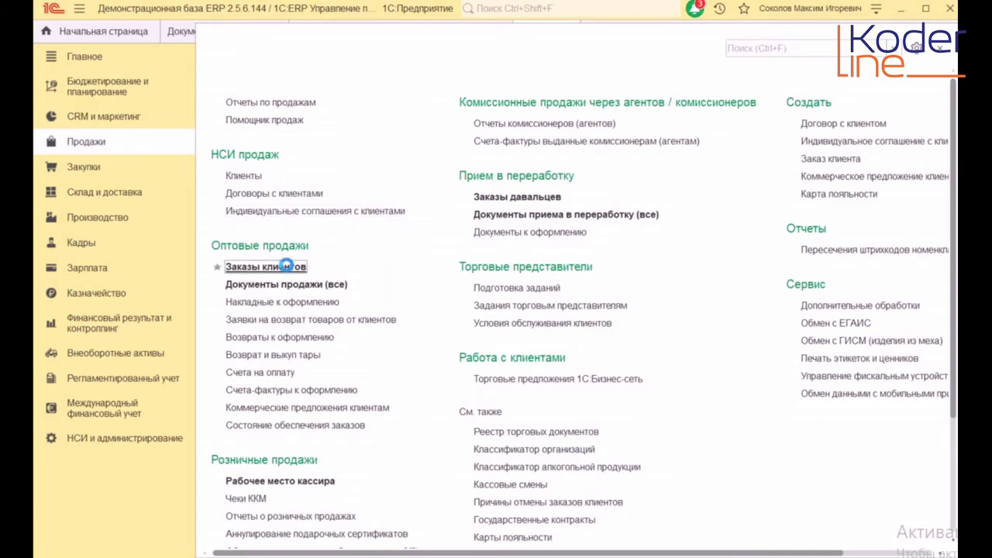
pyautogui.click(238, 111)
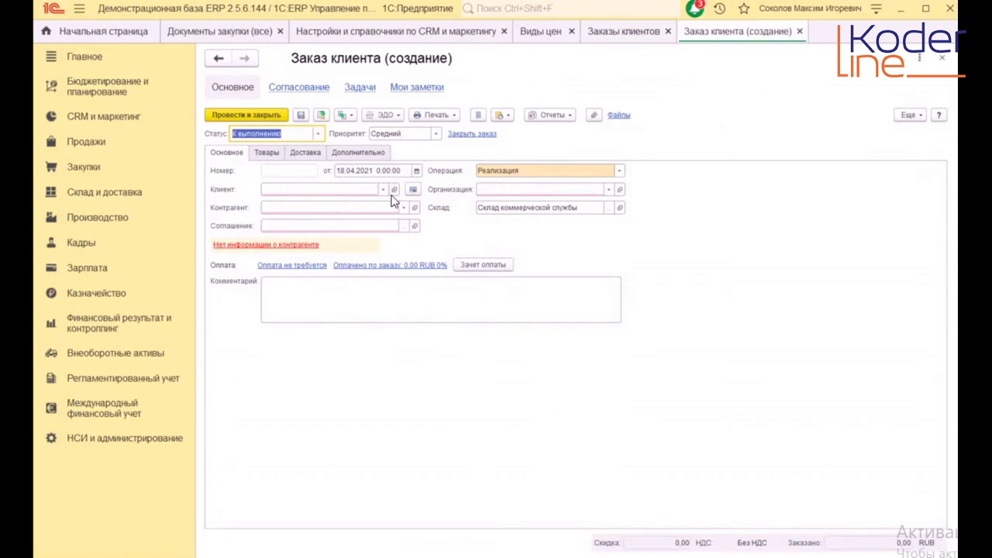
pyautogui.click(384, 190)
pyautogui.click(365, 207)
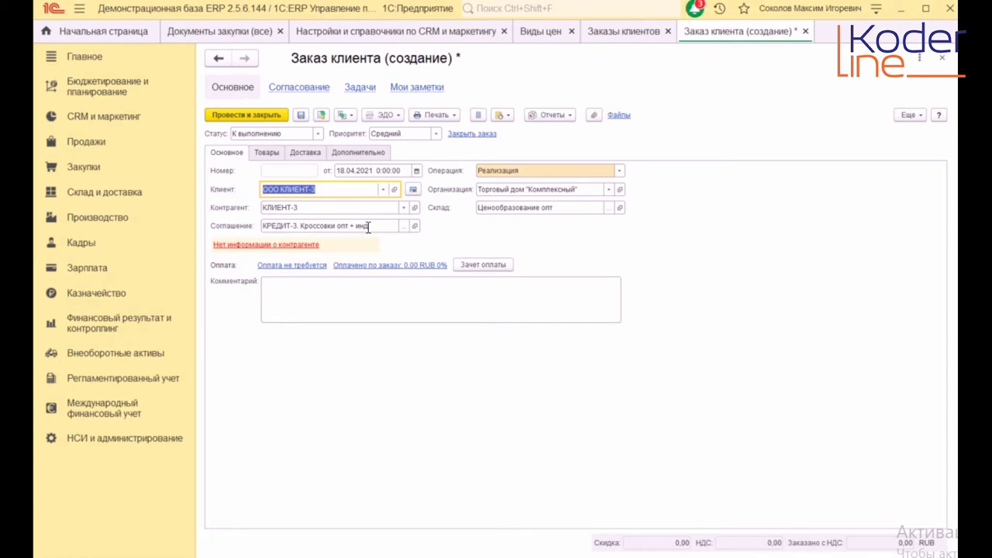
# - Pick all size variants of Кроссовки Adidas from the item selection and transfer them to the order's goods
pyautogui.click(267, 153)
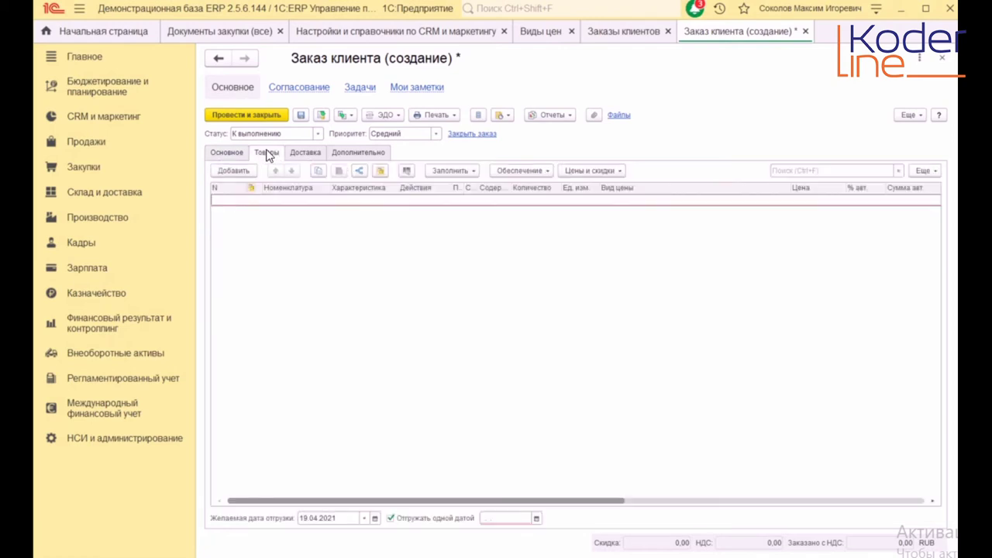
pyautogui.click(466, 173)
pyautogui.click(467, 186)
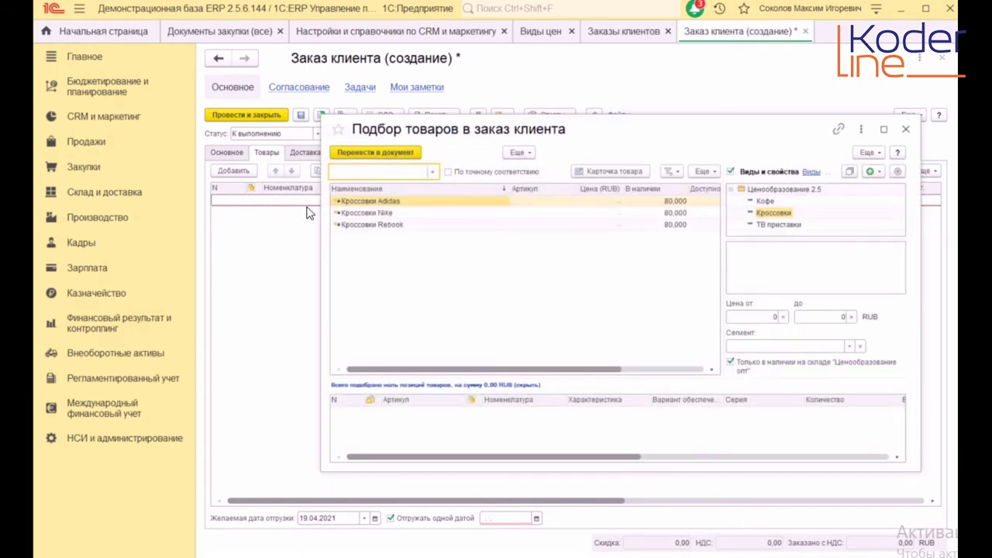
pyautogui.doubleClick(365, 201)
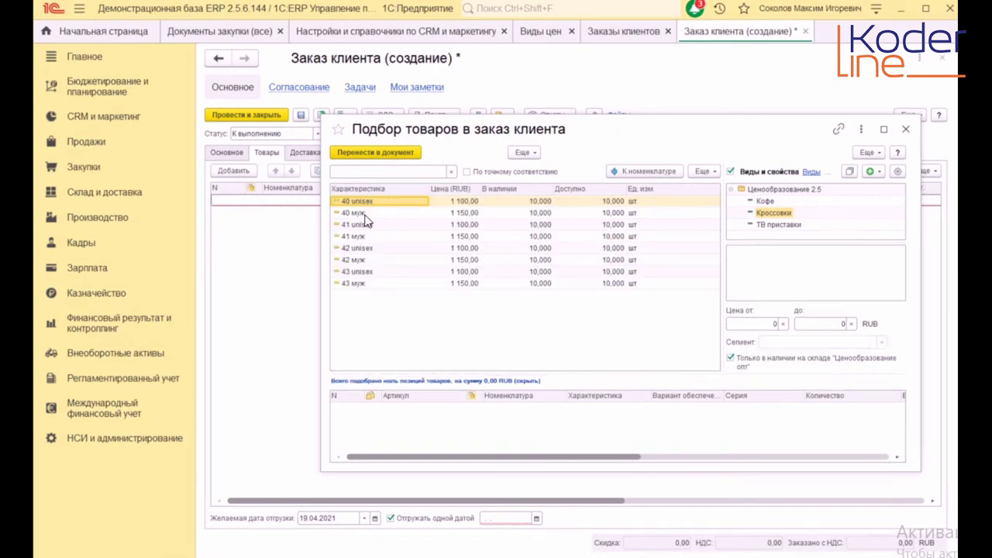
pyautogui.hotkey('ctrl', 'a')
pyautogui.moveTo(369, 236); pyautogui.dragTo(465, 425)
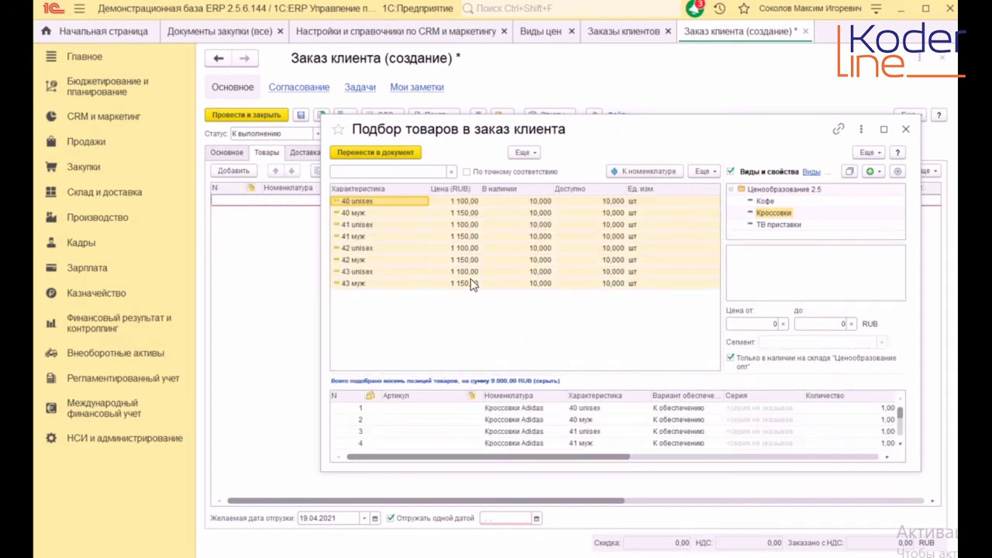
pyautogui.click(388, 154)
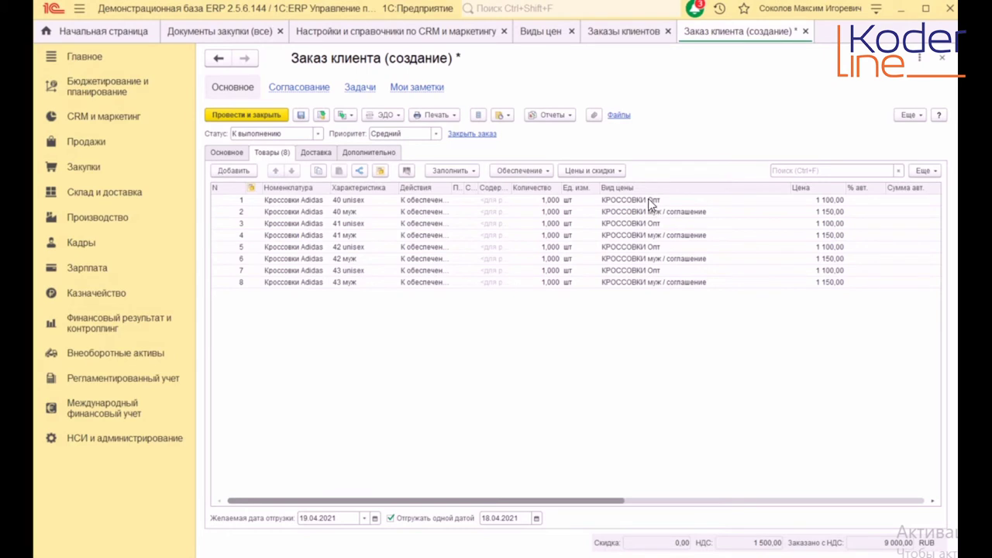
# - Examine the price types and characteristics of the order's goods lines, and post and close the order
pyautogui.click(651, 202)
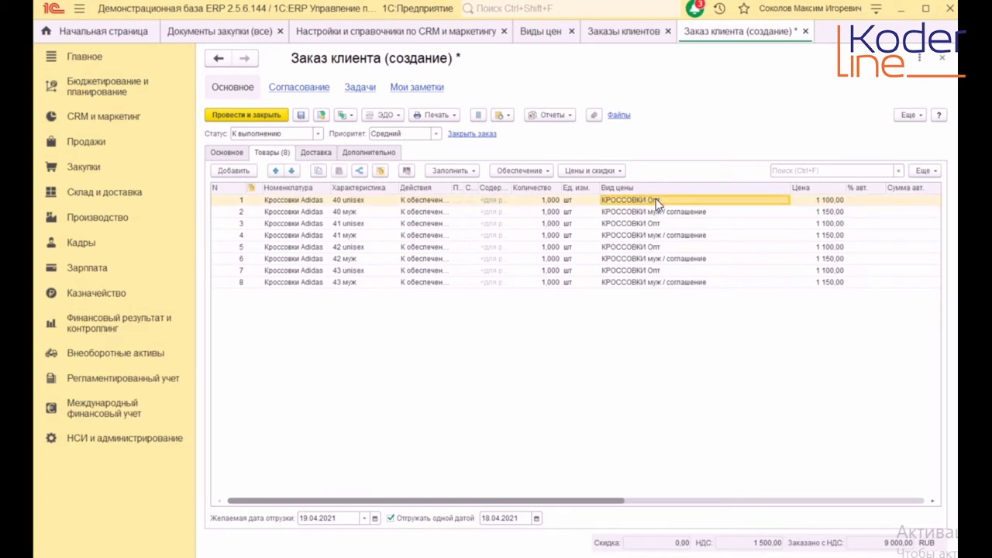
pyautogui.click(364, 202)
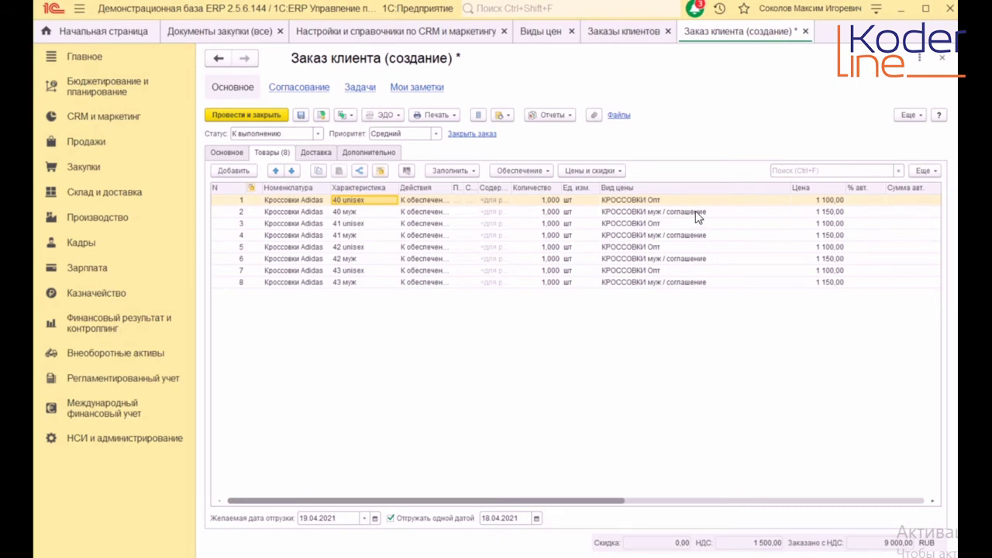
pyautogui.click(277, 119)
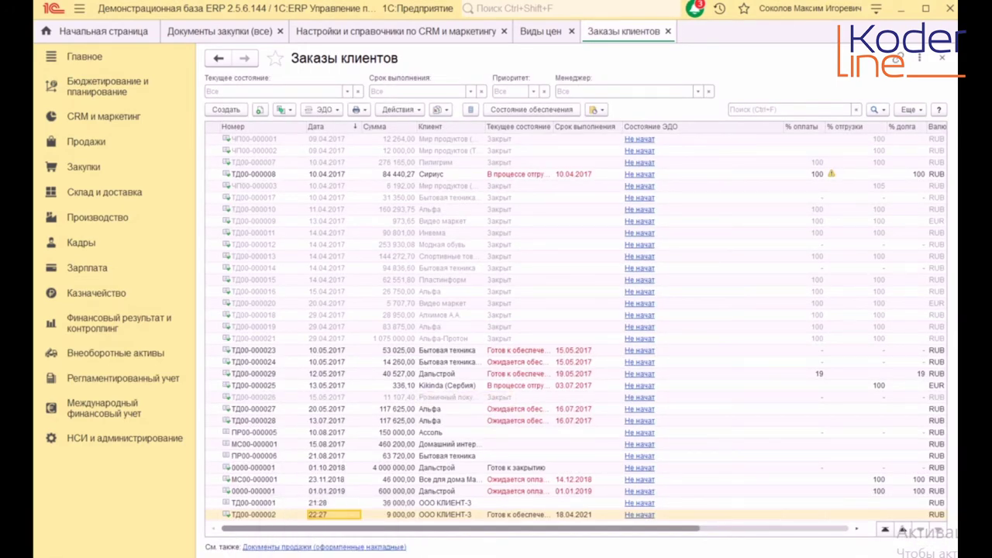
# - Switch to File Explorer, open Новое ценообразование 2.5 в ERP, КА, УТ-11.pps, dismiss the Office activation wizard and view the slides
pyautogui.click(303, 512)
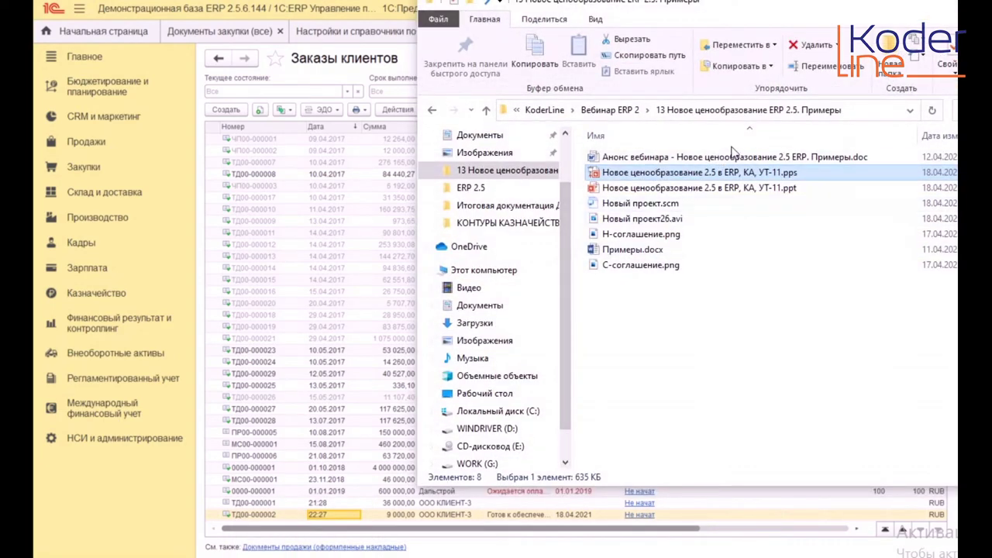
pyautogui.doubleClick(742, 173)
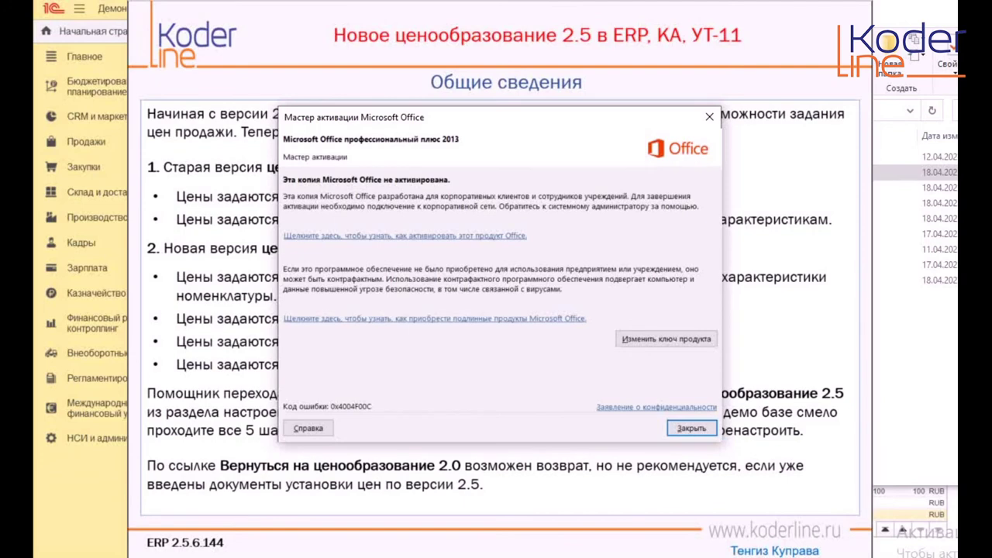
pyautogui.click(709, 116)
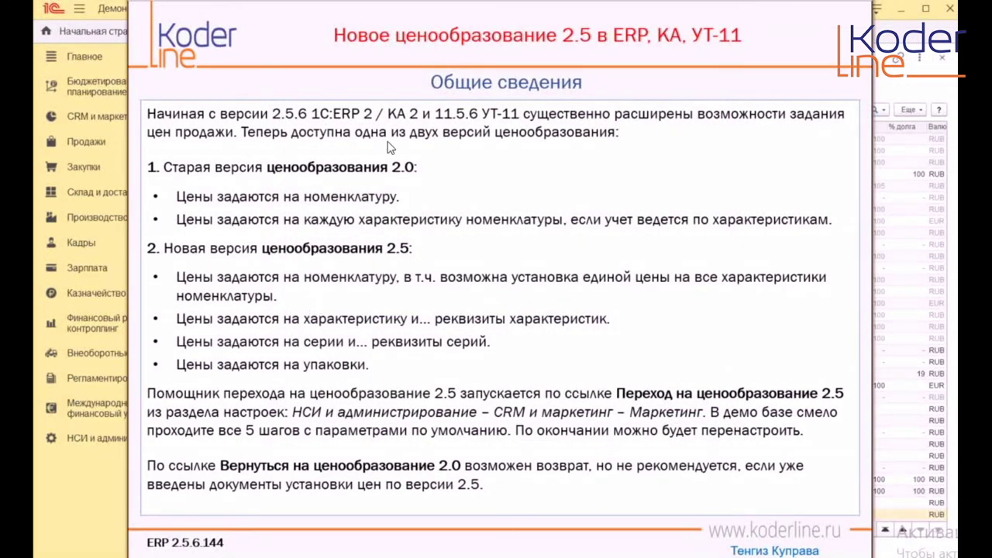
pyautogui.click(386, 300)
pyautogui.click(385, 295)
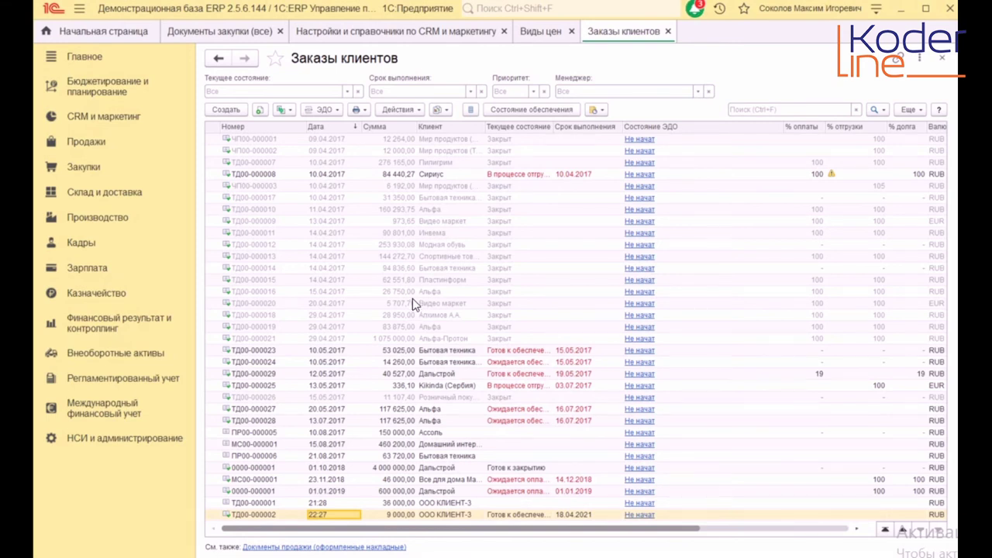
# - Close the customer orders list, open the КОФЕ Опт price type and unlock its attributes for editing
pyautogui.click(671, 31)
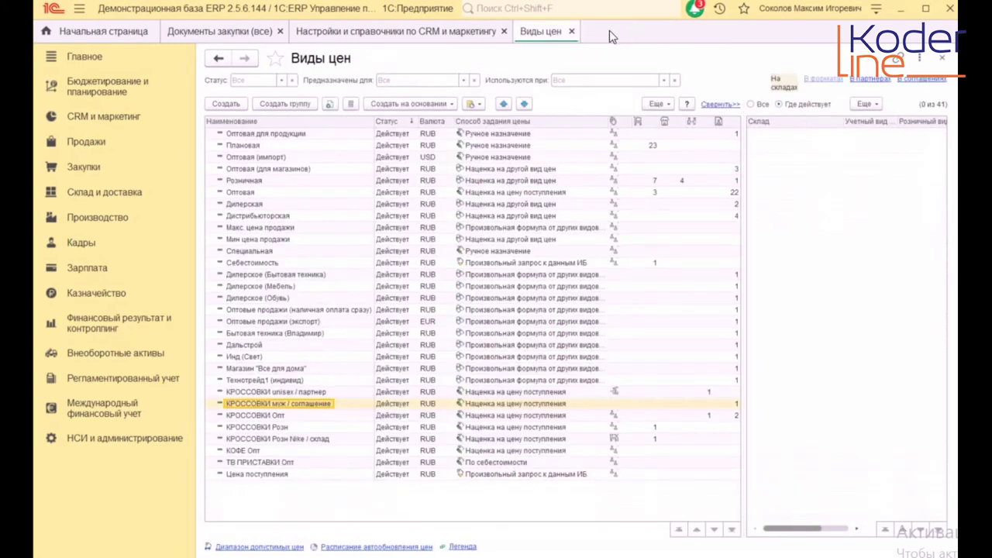
pyautogui.click(285, 452)
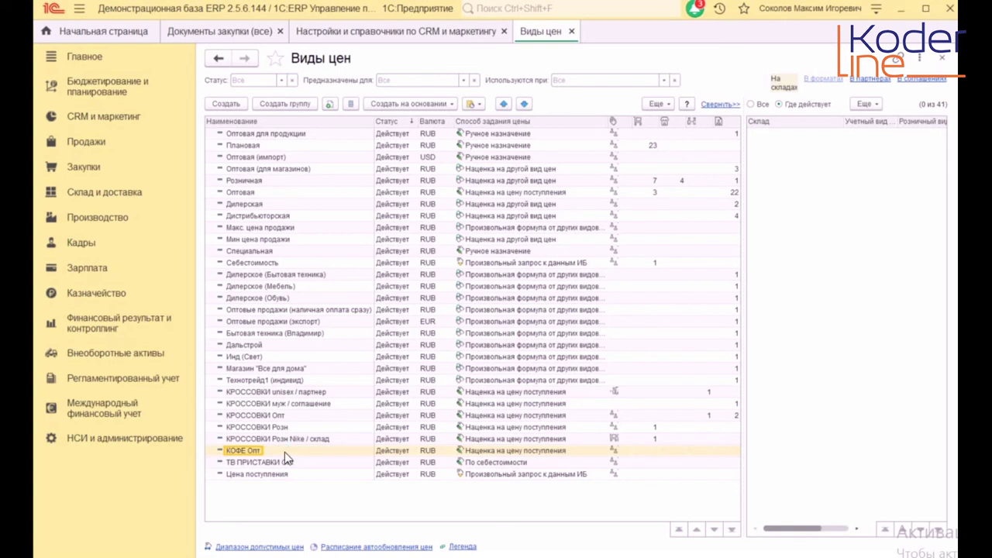
pyautogui.doubleClick(285, 450)
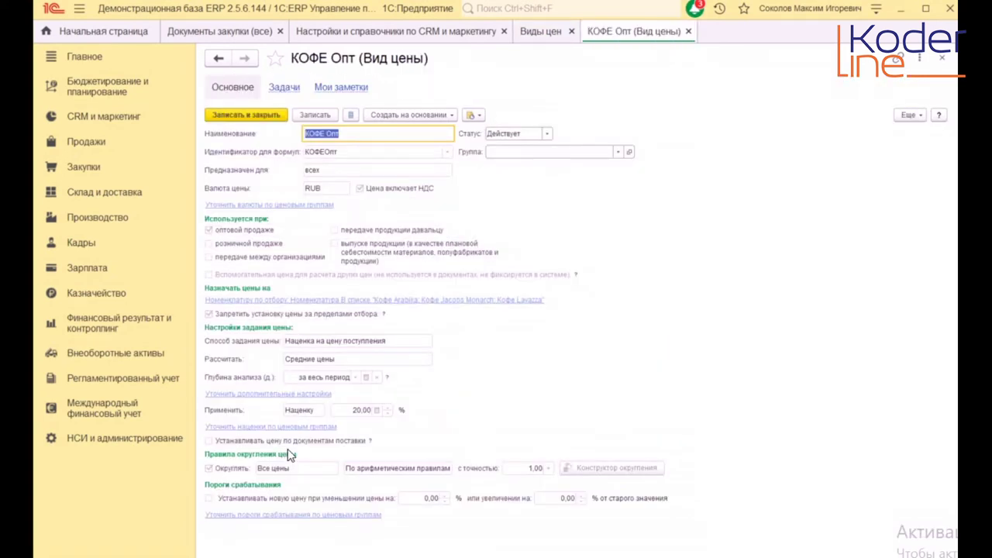
pyautogui.click(908, 114)
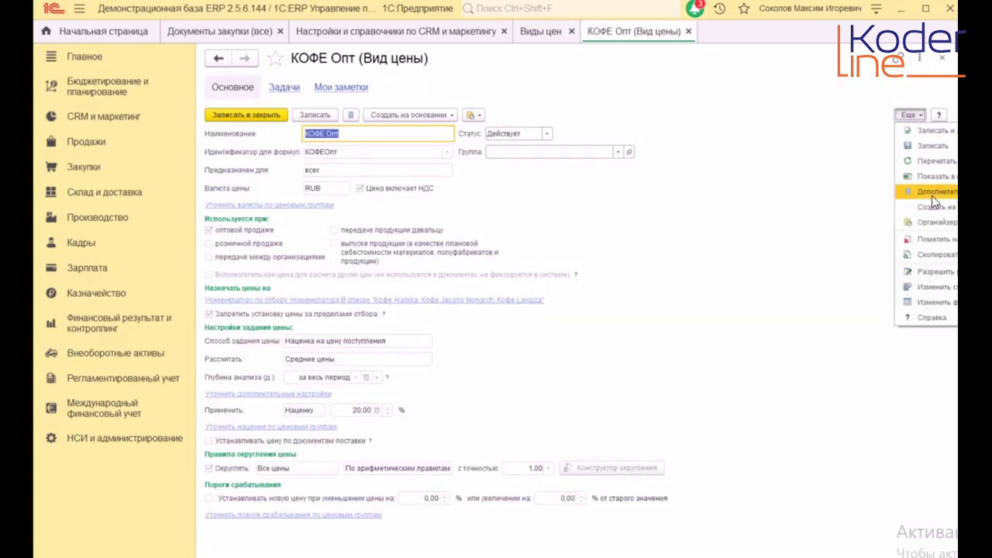
pyautogui.click(934, 271)
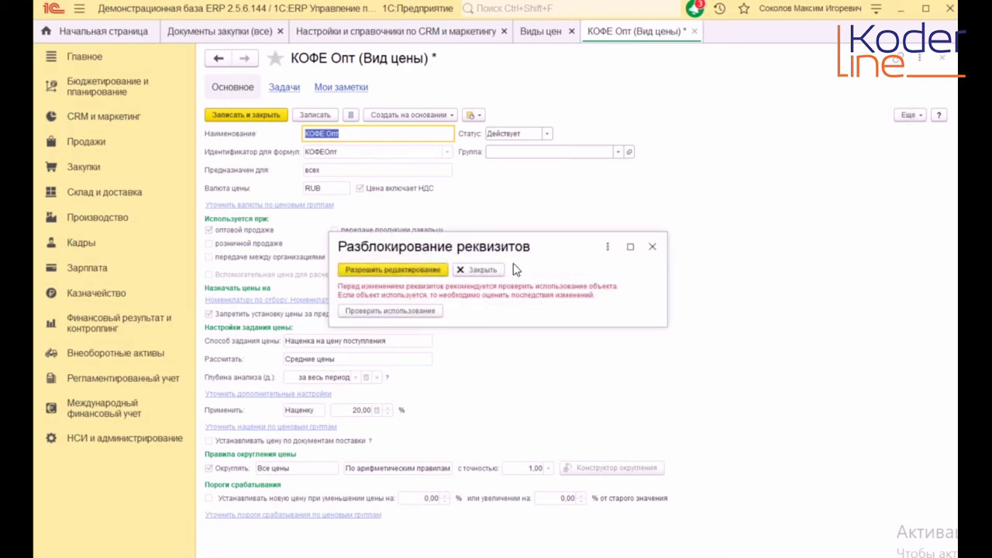
pyautogui.click(434, 270)
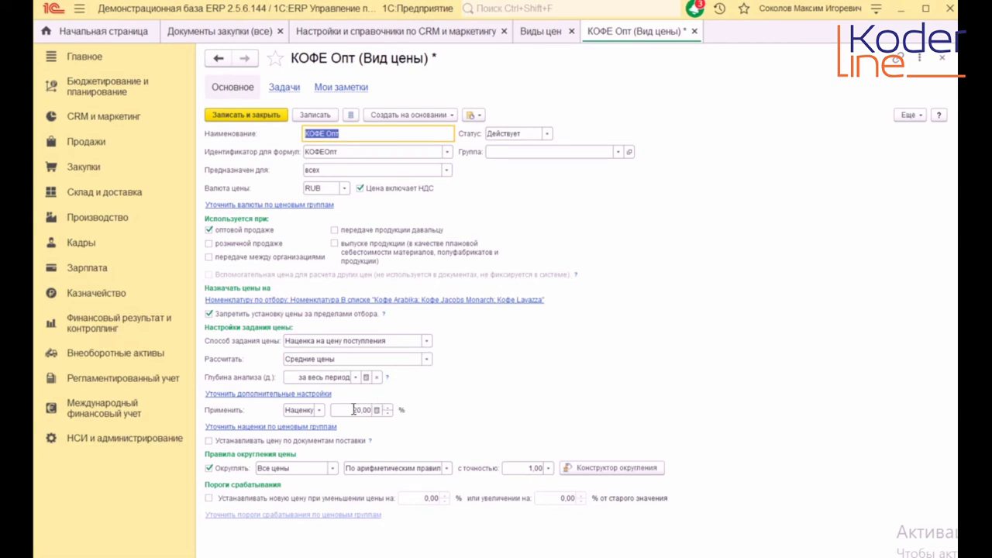
# - Examine the item filter of КОФЕ Опт and its price-setting options, and close the price type without saving
pyautogui.click(446, 300)
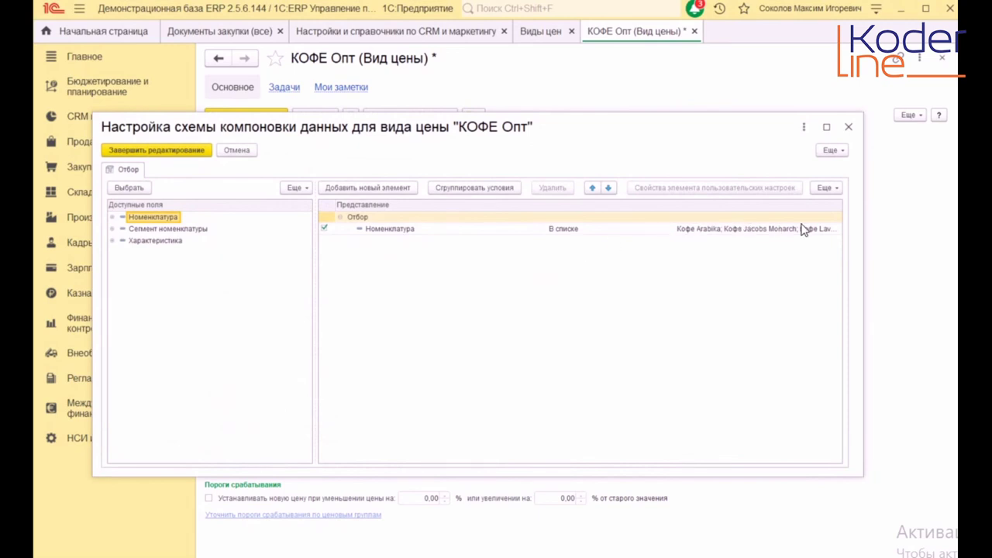
pyautogui.click(850, 127)
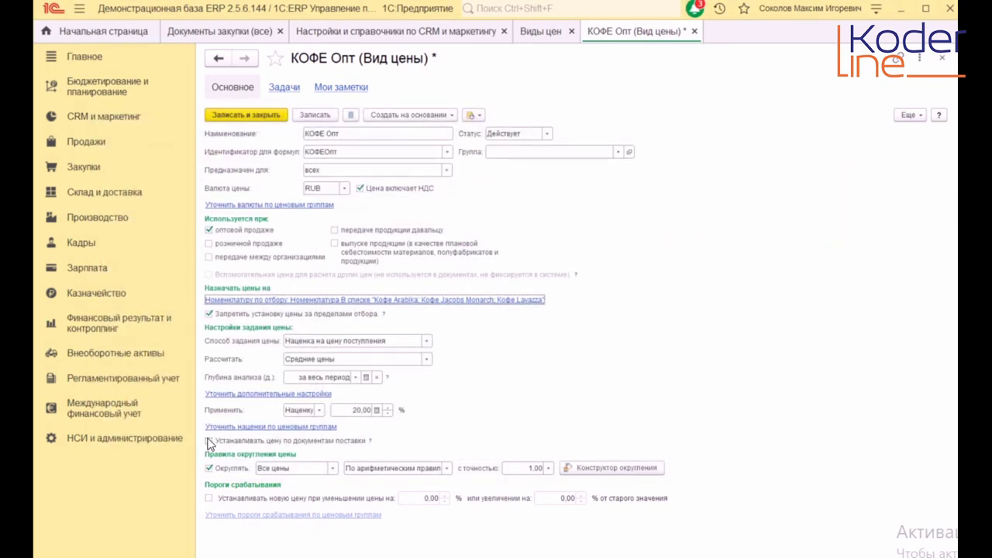
pyautogui.click(941, 61)
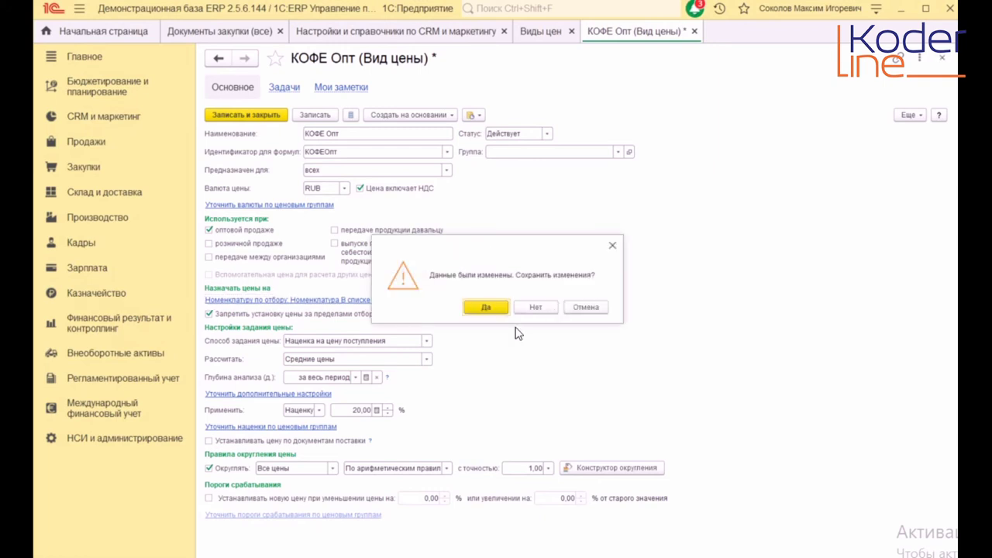
pyautogui.click(533, 307)
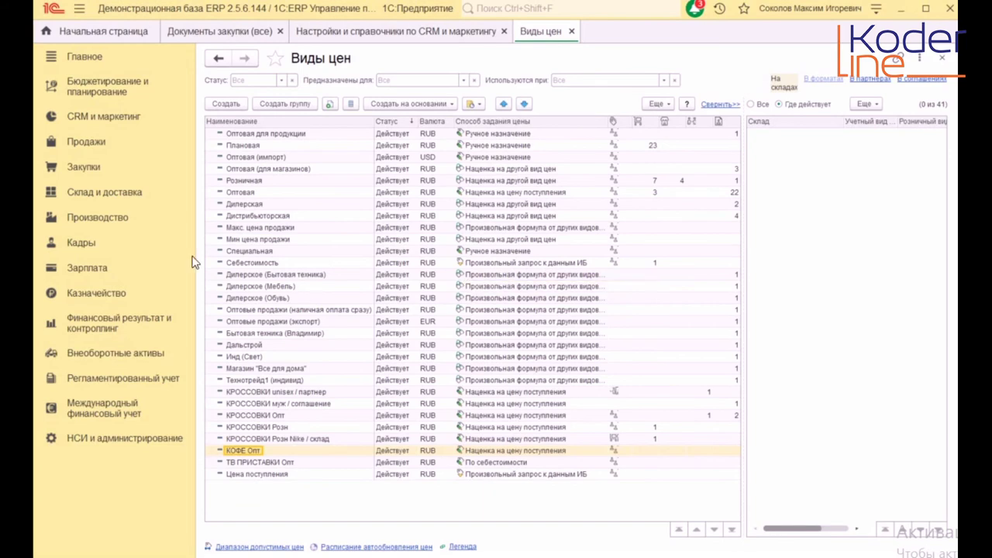
# - Open Цены (прайс-лист) and set the price list's date to 01.04.2021
pyautogui.click(124, 122)
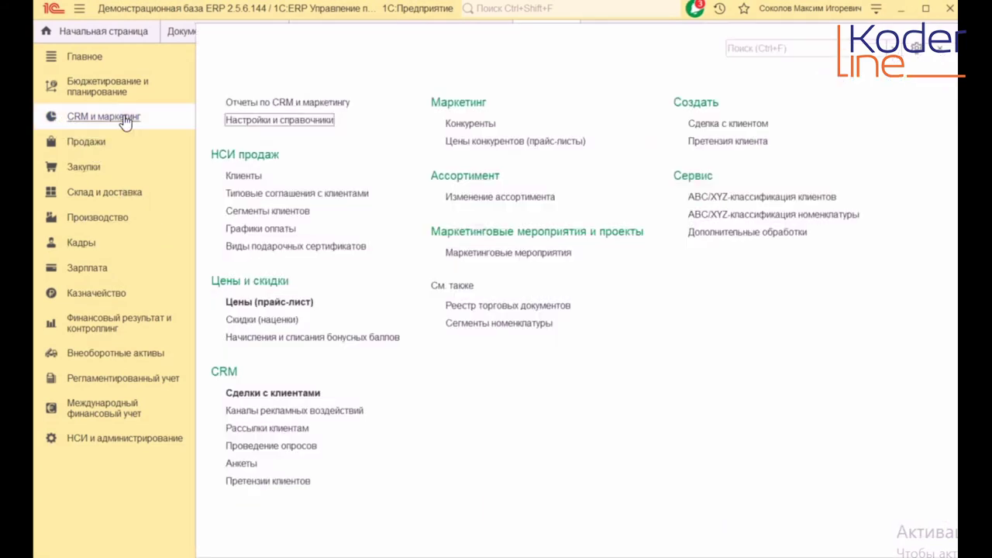
pyautogui.click(291, 304)
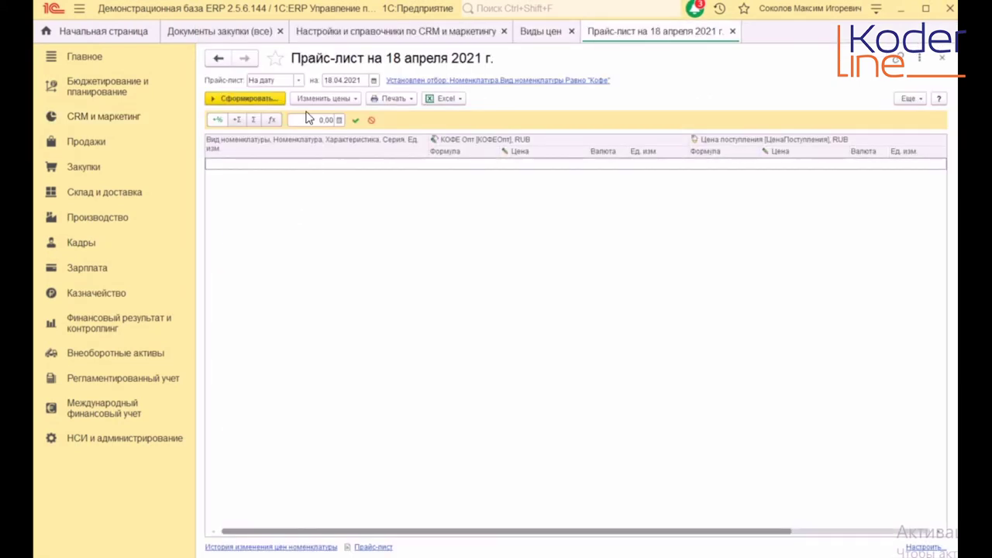
pyautogui.click(373, 80)
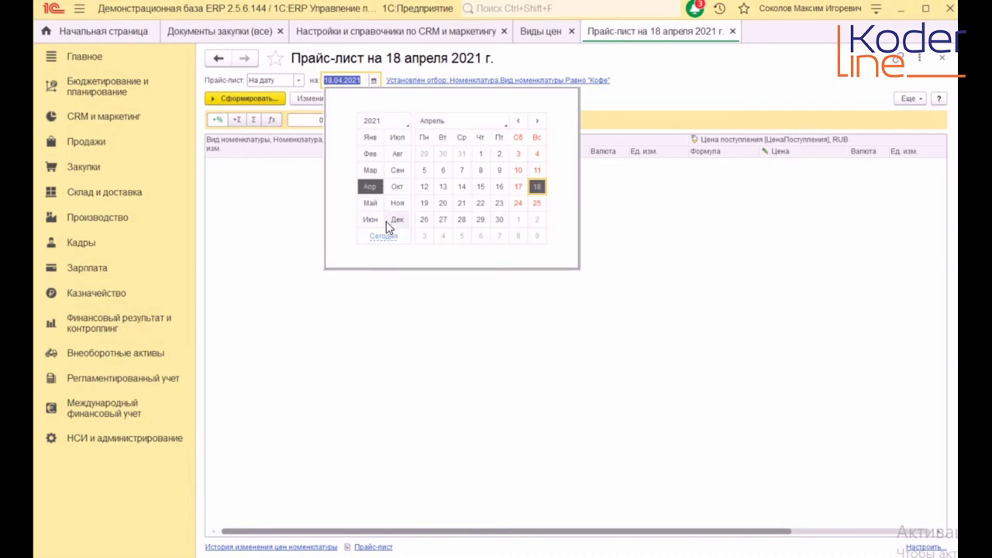
pyautogui.click(480, 159)
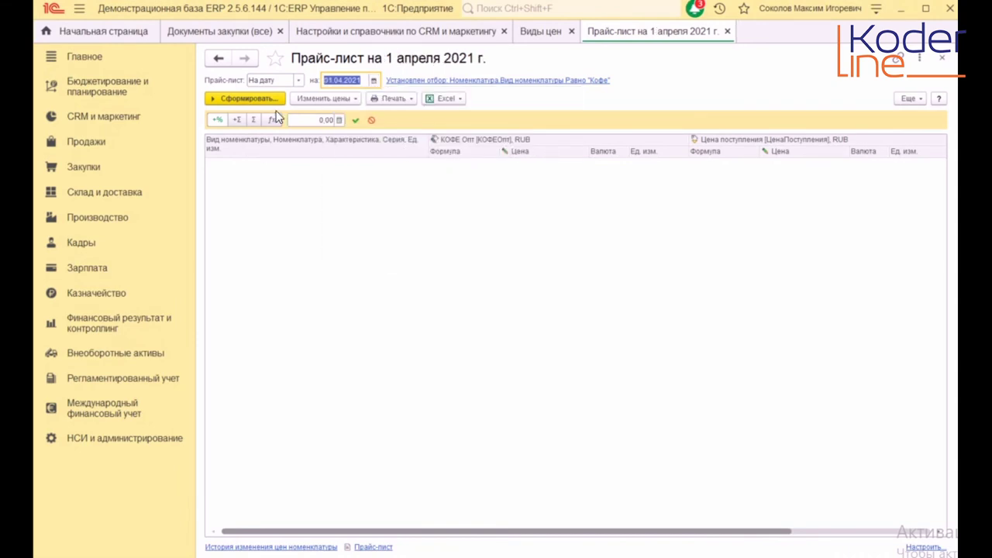
# - Examine the price list's Кофе item-type filter in the simple and extended views of the generation settings
pyautogui.click(271, 97)
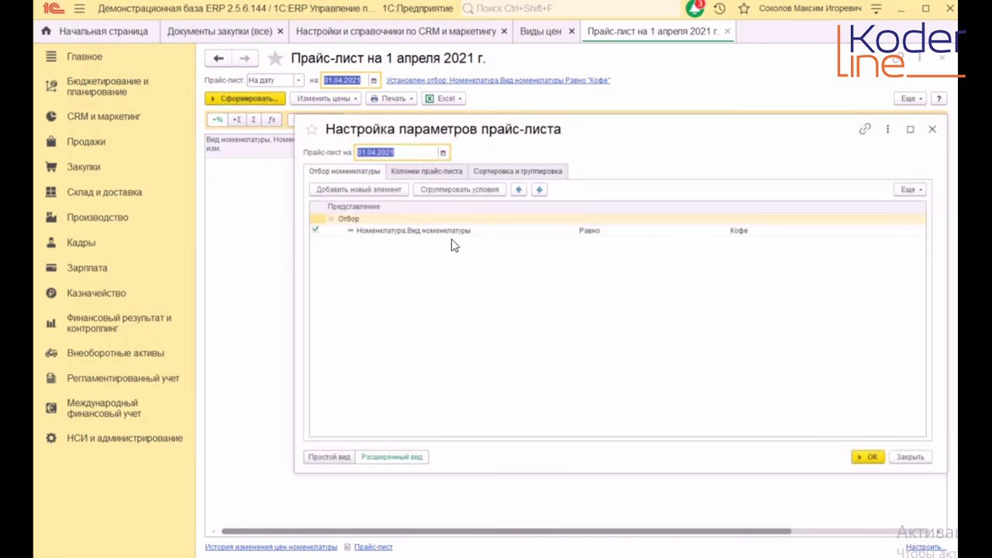
pyautogui.click(341, 458)
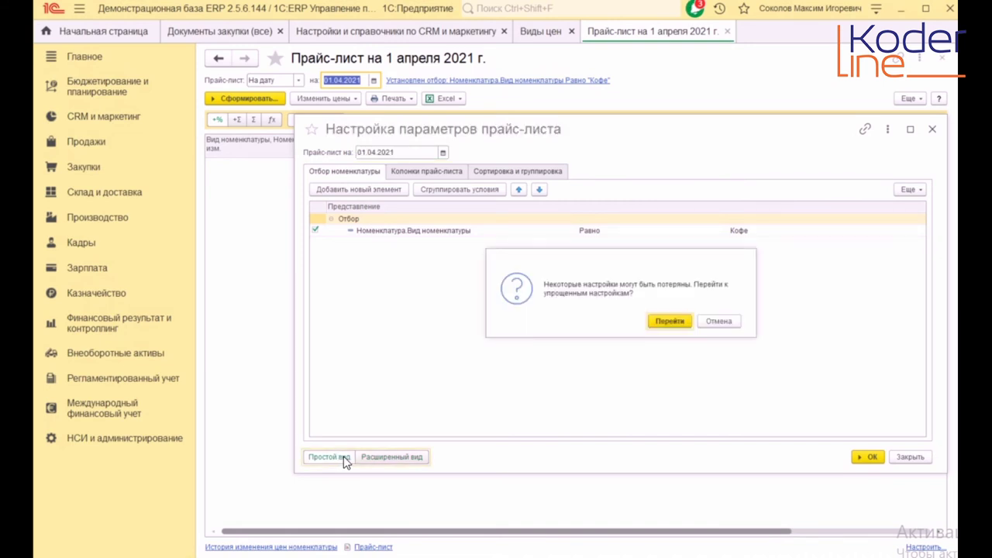
pyautogui.click(668, 321)
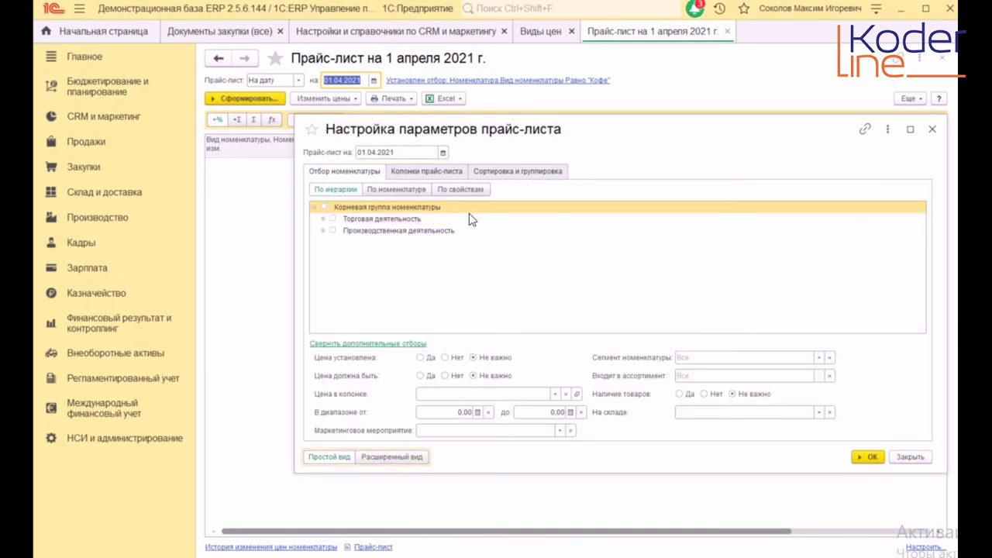
pyautogui.click(469, 191)
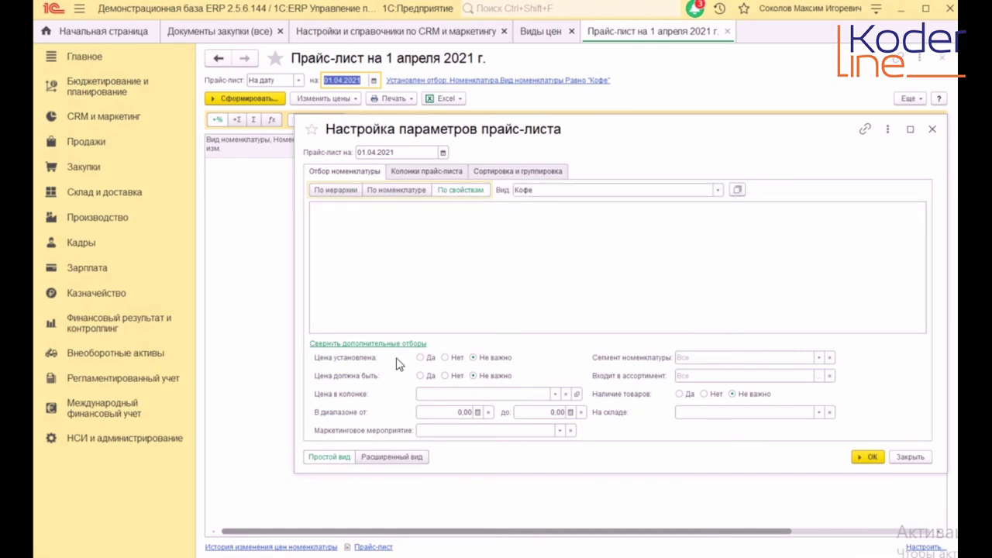
pyautogui.click(383, 459)
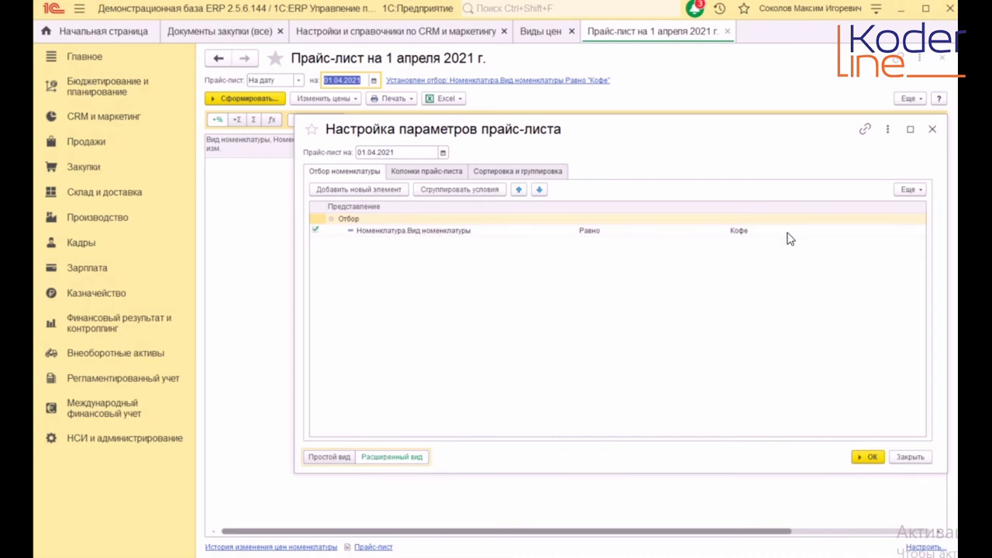
# - Check that only КОФЕ Опт and Цена поступления are selected as price list columns, and generate the price list
pyautogui.click(440, 171)
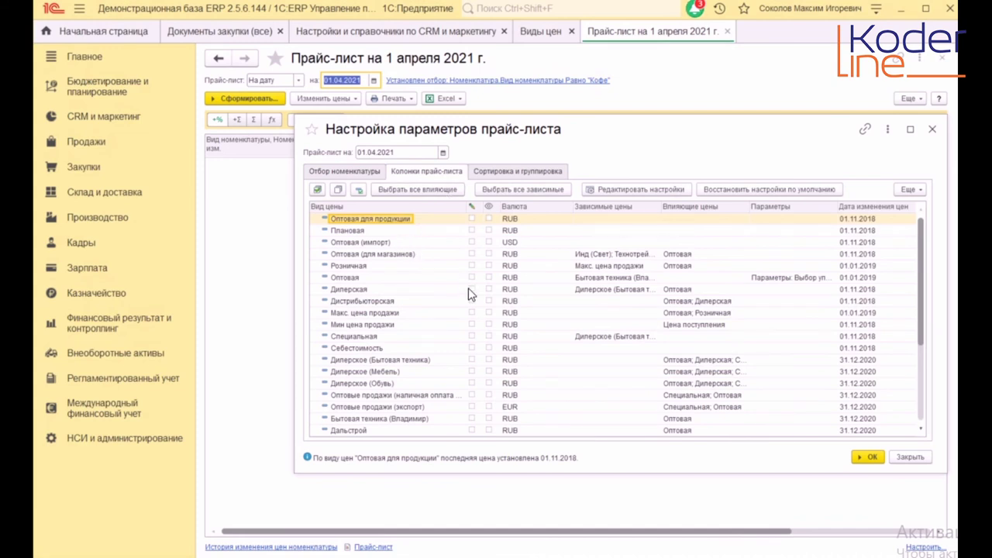
pyautogui.scroll(-4, 469, 293)
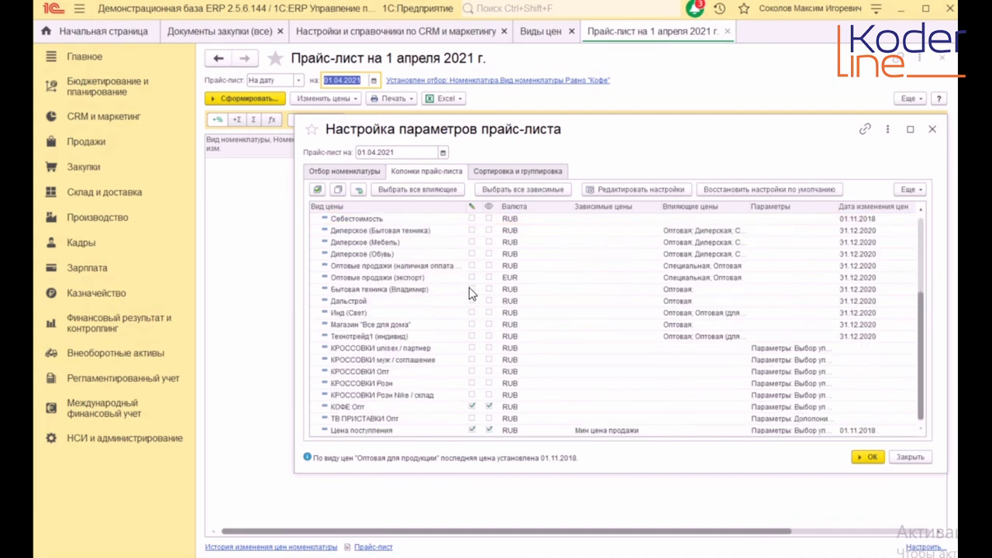
pyautogui.click(474, 407)
pyautogui.click(474, 407)
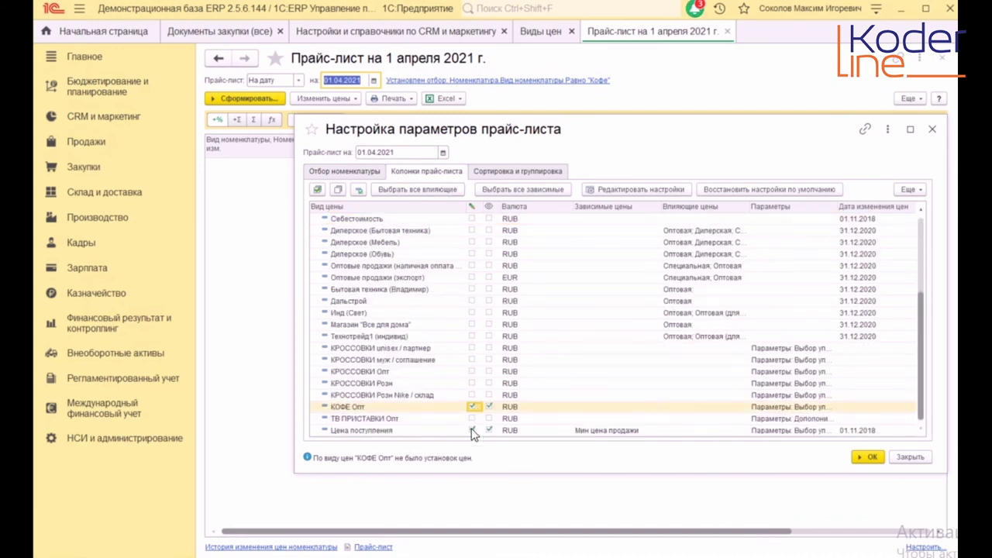
pyautogui.click(473, 430)
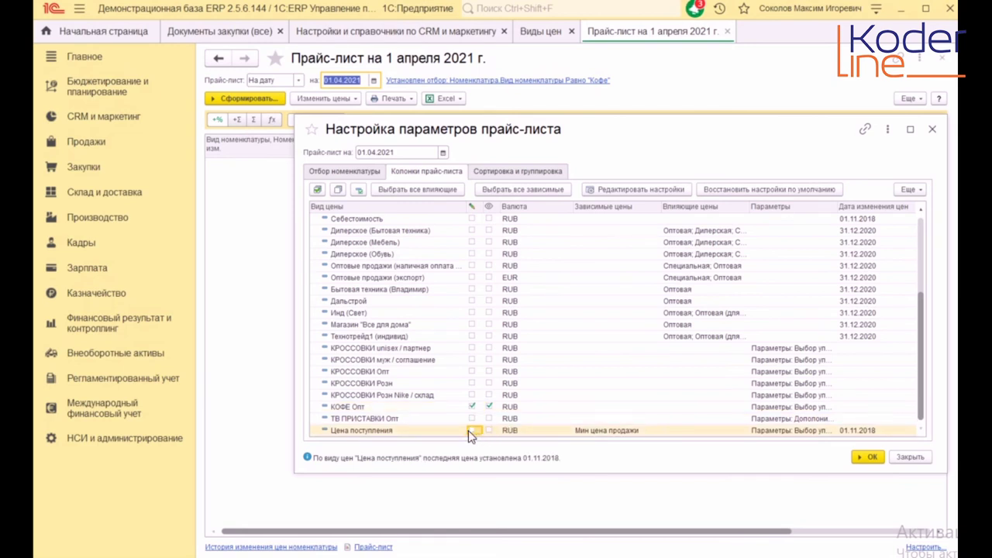
pyautogui.click(474, 430)
pyautogui.click(871, 458)
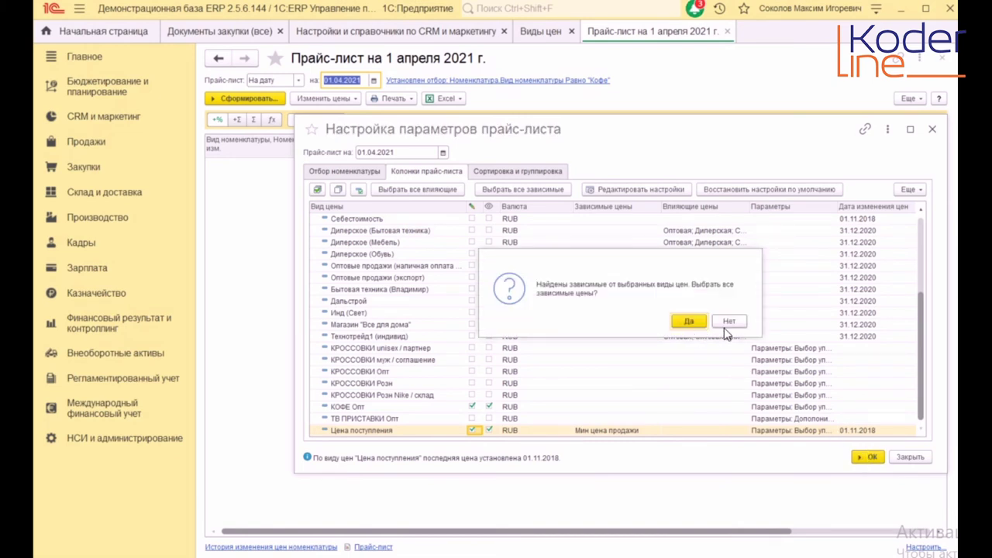
pyautogui.click(689, 320)
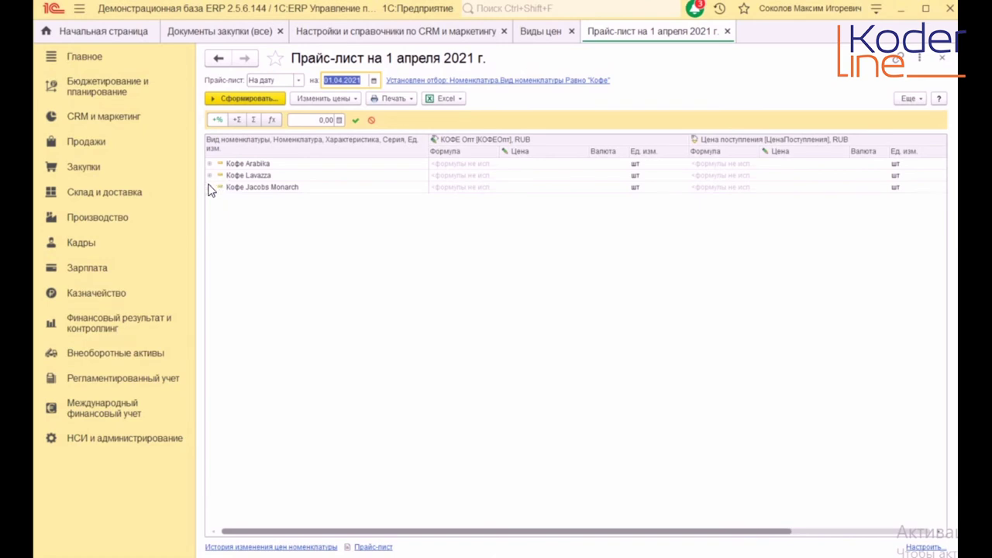
# - Expand the packaging units of all coffee items and recalculate the computed КОФЕ Опт and Цена поступления prices for all rows and cells
pyautogui.click(209, 187)
pyautogui.click(209, 176)
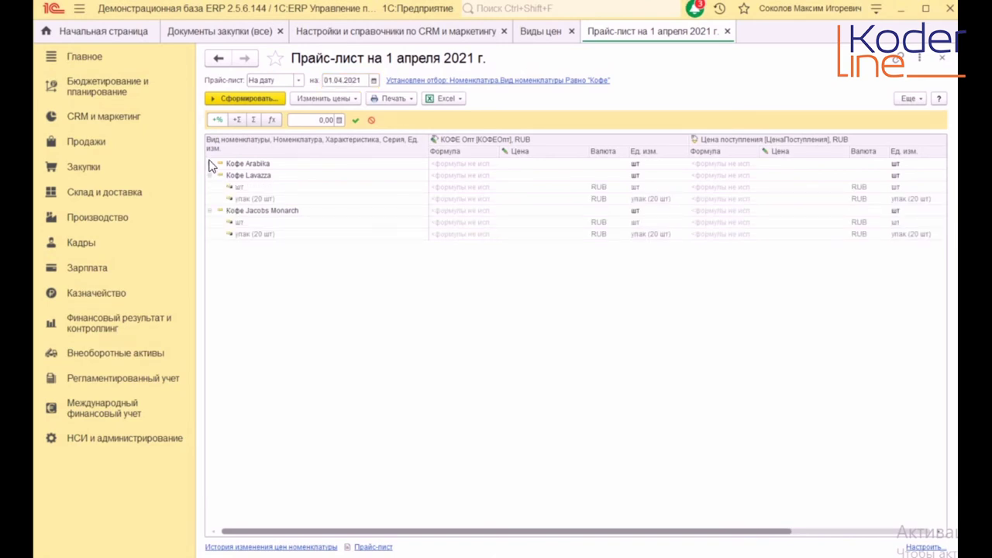
pyautogui.click(209, 164)
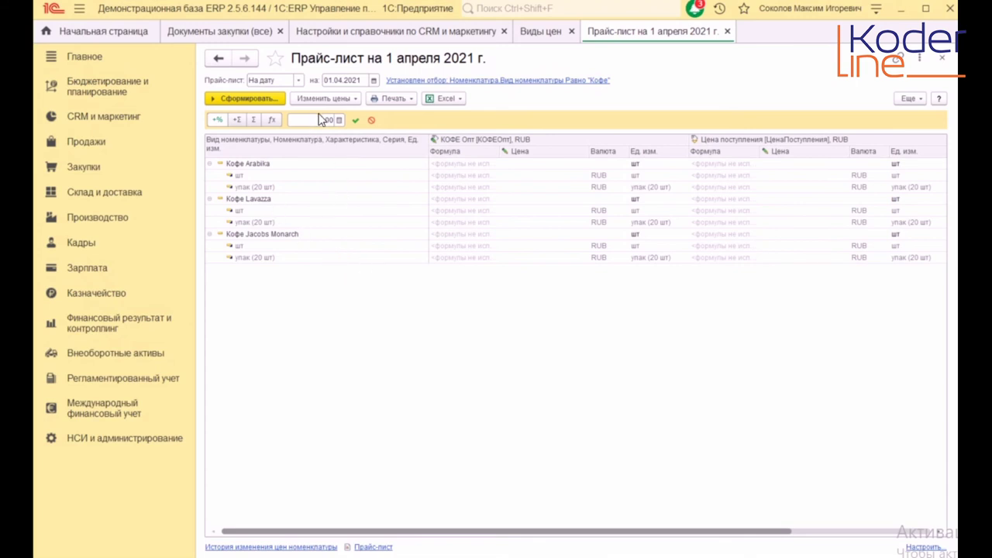
pyautogui.click(333, 98)
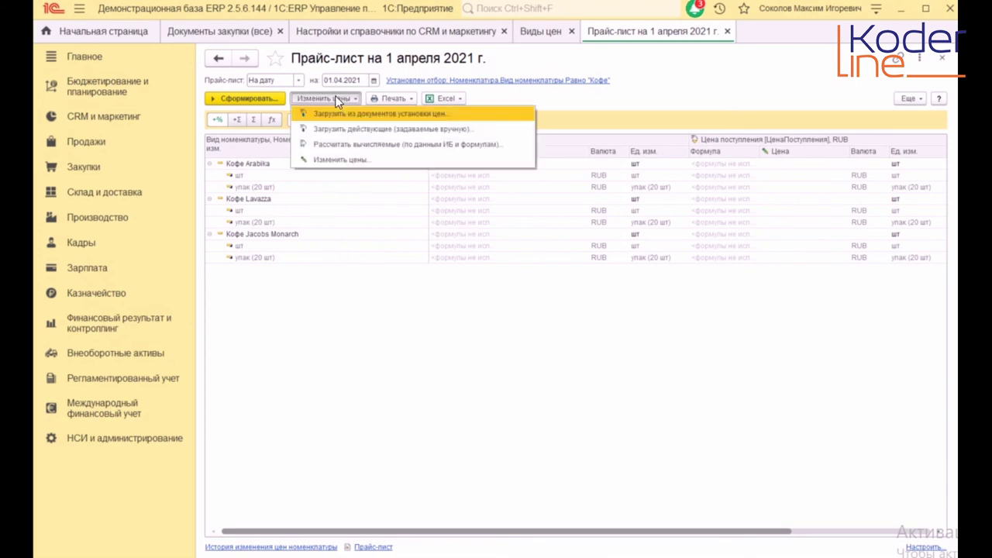
pyautogui.click(367, 146)
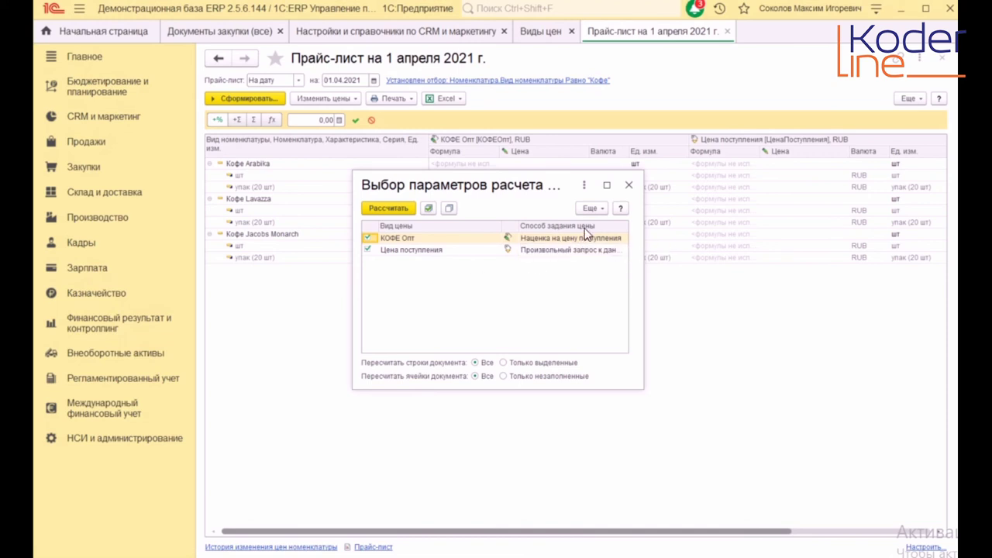
pyautogui.click(387, 208)
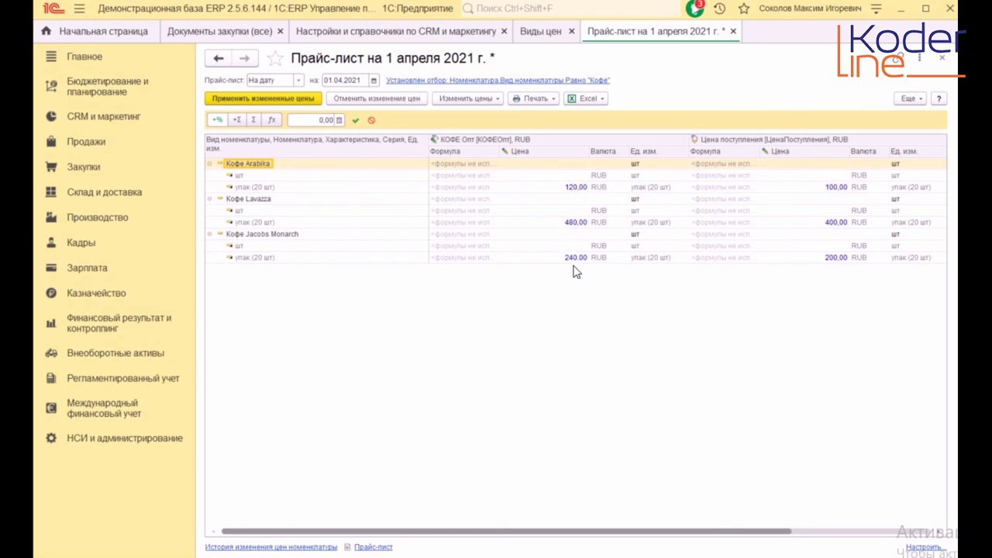
# - Set the per-piece КОФЕ Опт prices to 15 for Arabika, 30 for Lavazza and 20 for Jacobs Monarch, and post them as of 01.04.2021
pyautogui.doubleClick(572, 176)
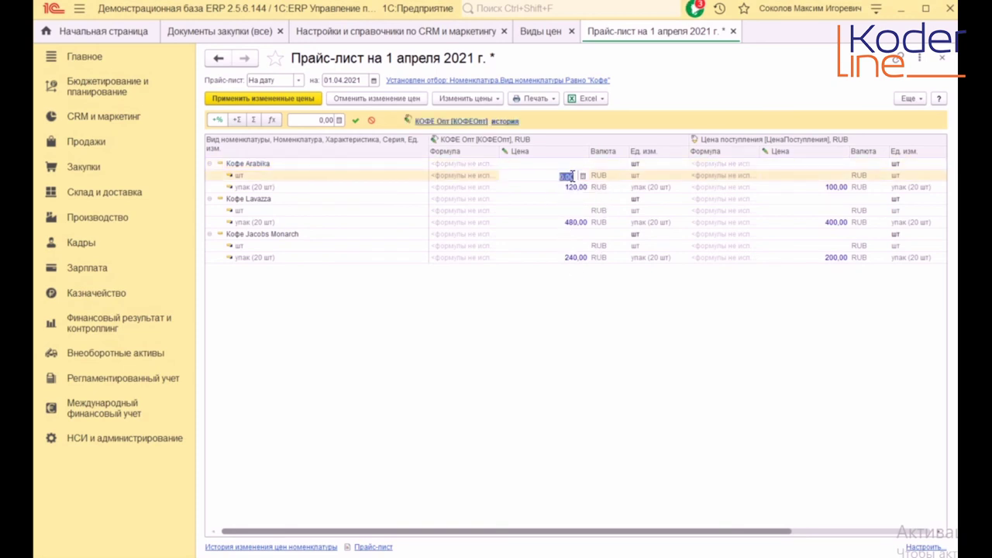
pyautogui.write('15')
pyautogui.click(570, 211)
pyautogui.click(570, 211)
pyautogui.write('30')
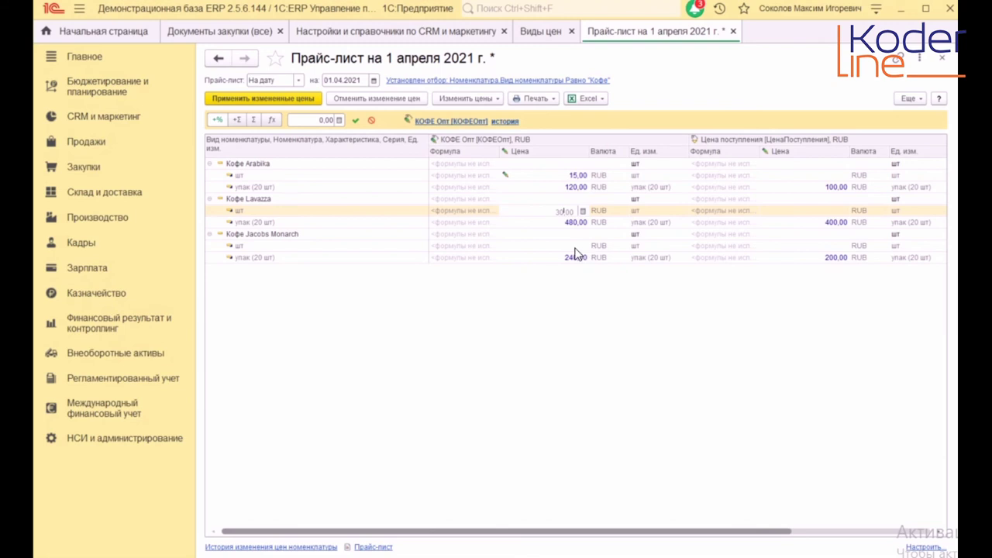
pyautogui.click(573, 248)
pyautogui.write('20')
pyautogui.press('Return')
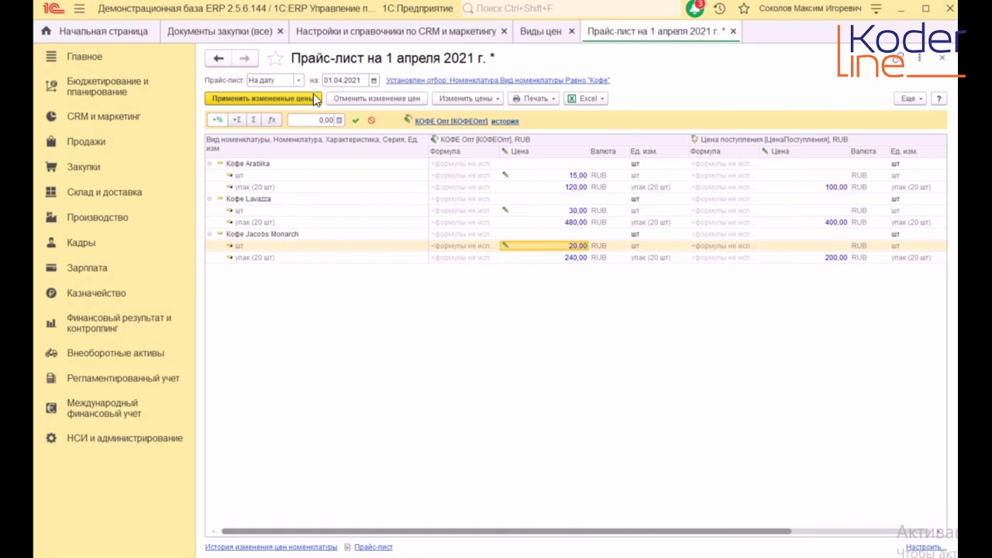
pyautogui.click(309, 101)
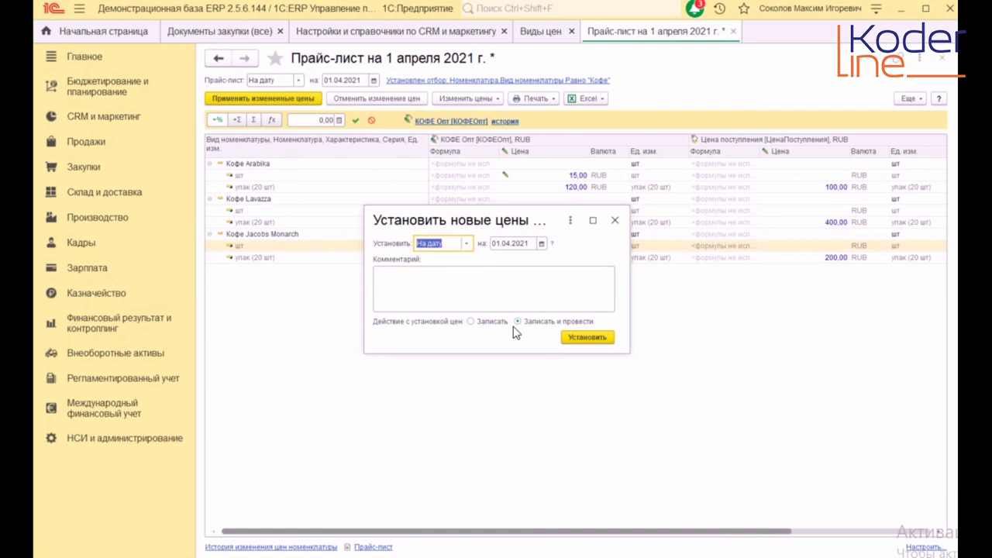
pyautogui.click(602, 337)
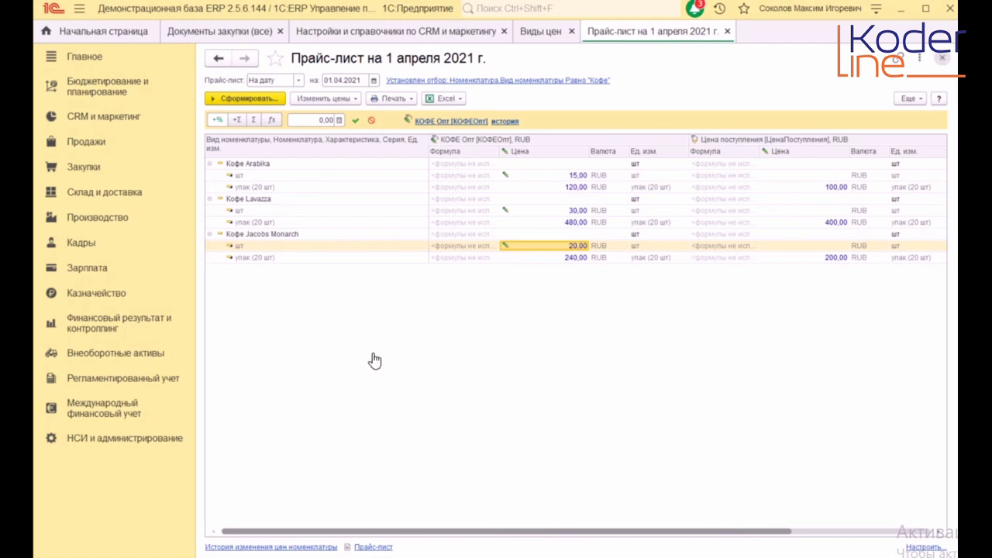
# - Examine the price change history and the coffee items' prices in the latest price-setting document, and close these windows and the price list
pyautogui.click(323, 547)
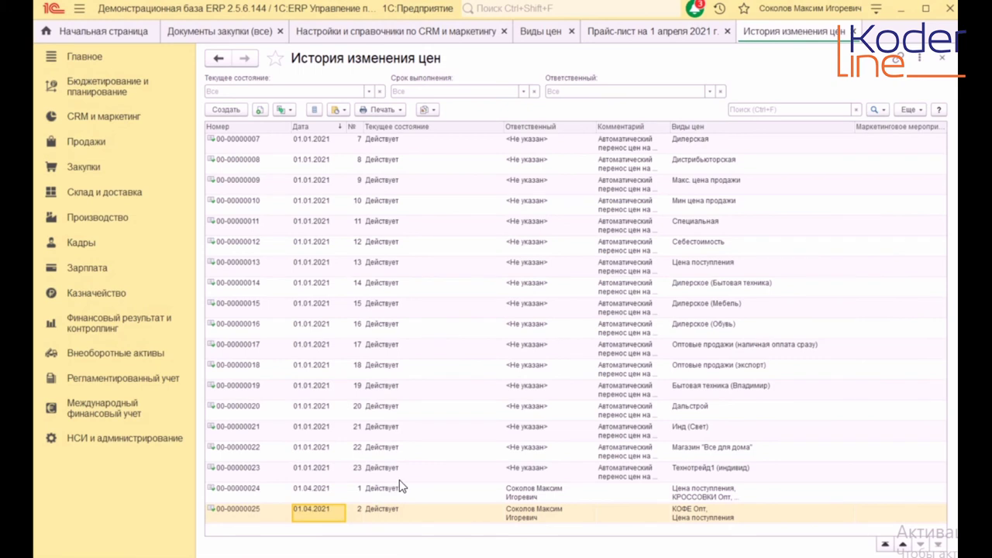
pyautogui.click(533, 519)
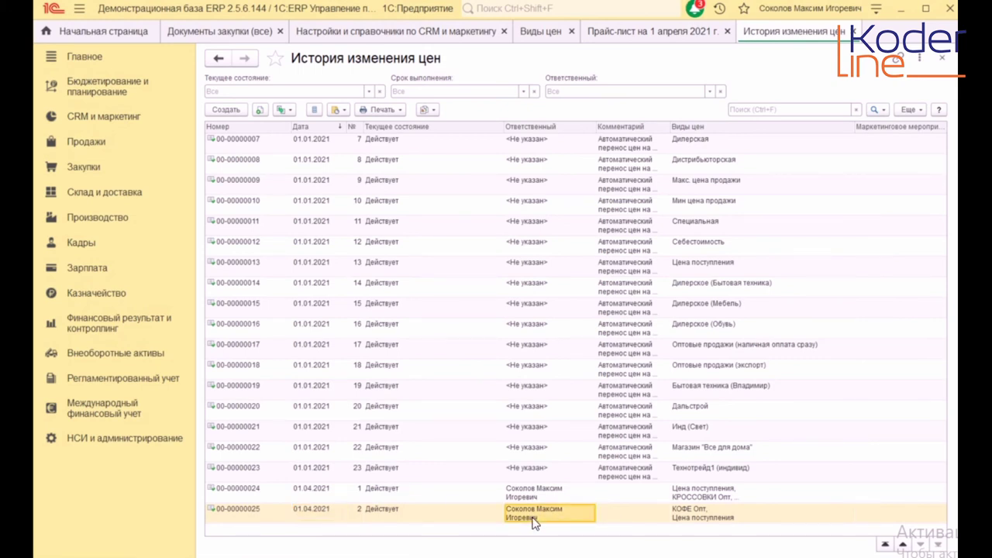
pyautogui.click(548, 494)
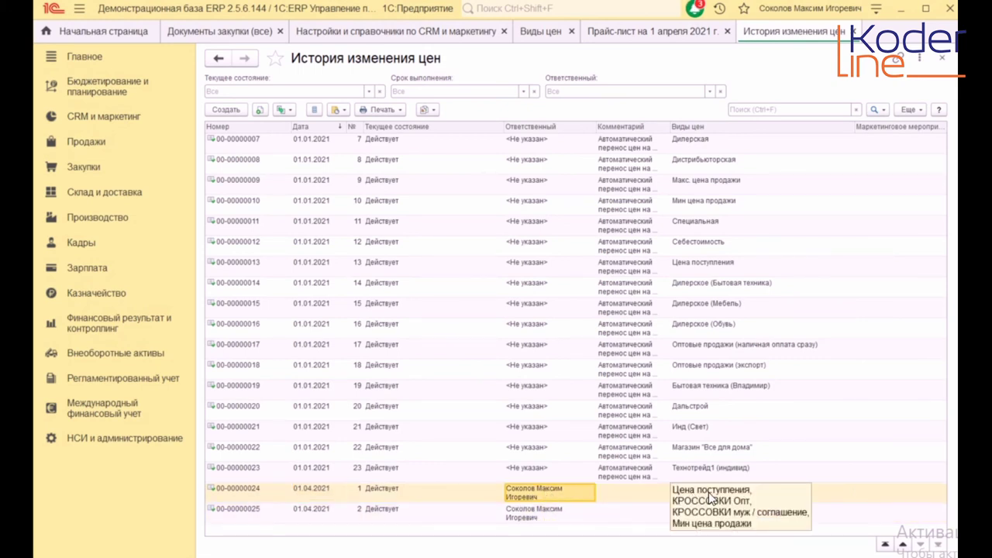
pyautogui.doubleClick(527, 515)
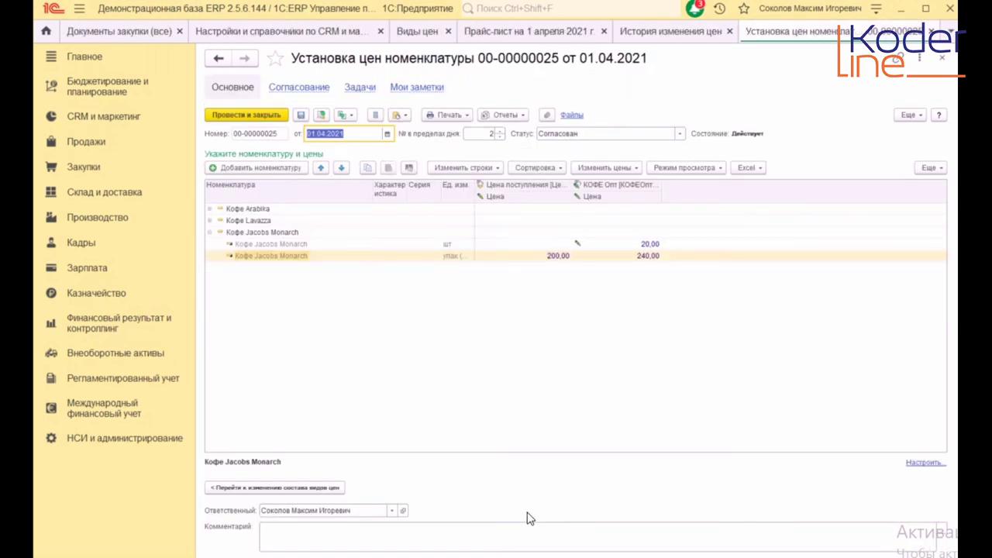
pyautogui.click(210, 220)
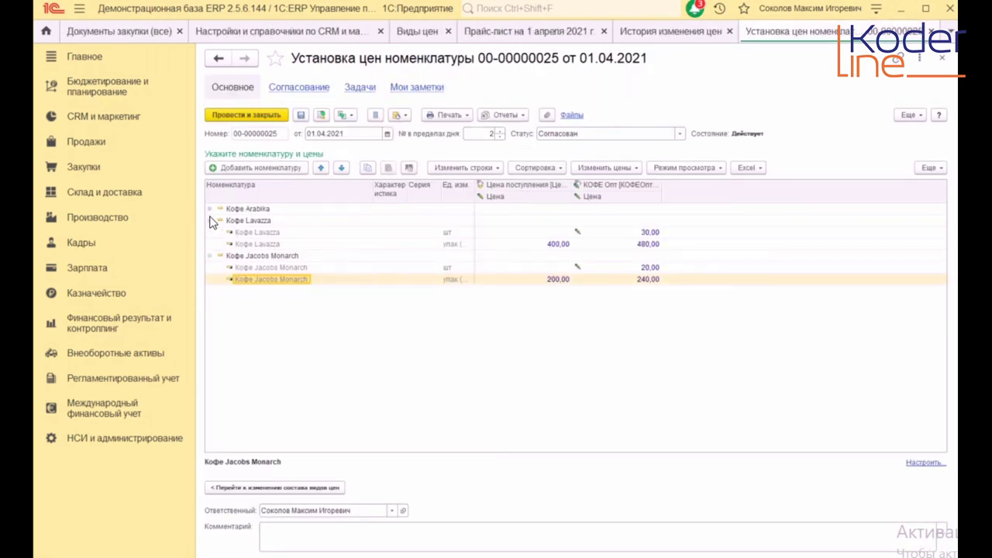
pyautogui.click(210, 208)
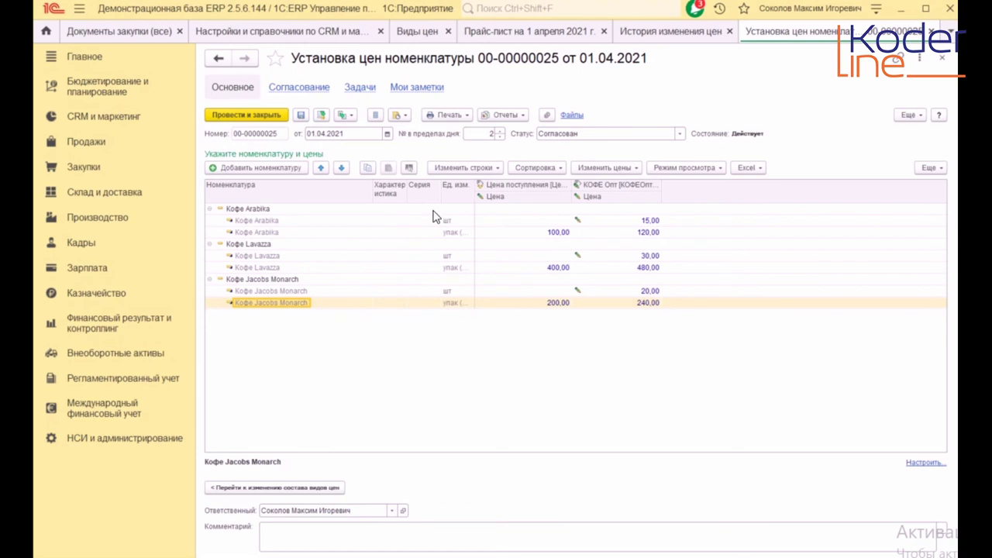
pyautogui.click(944, 62)
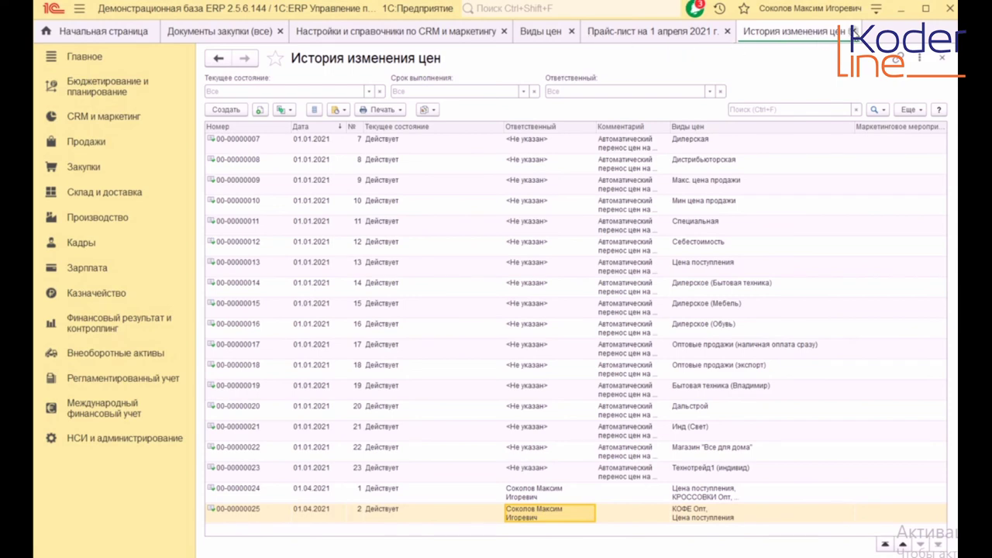
pyautogui.click(853, 31)
pyautogui.click(727, 31)
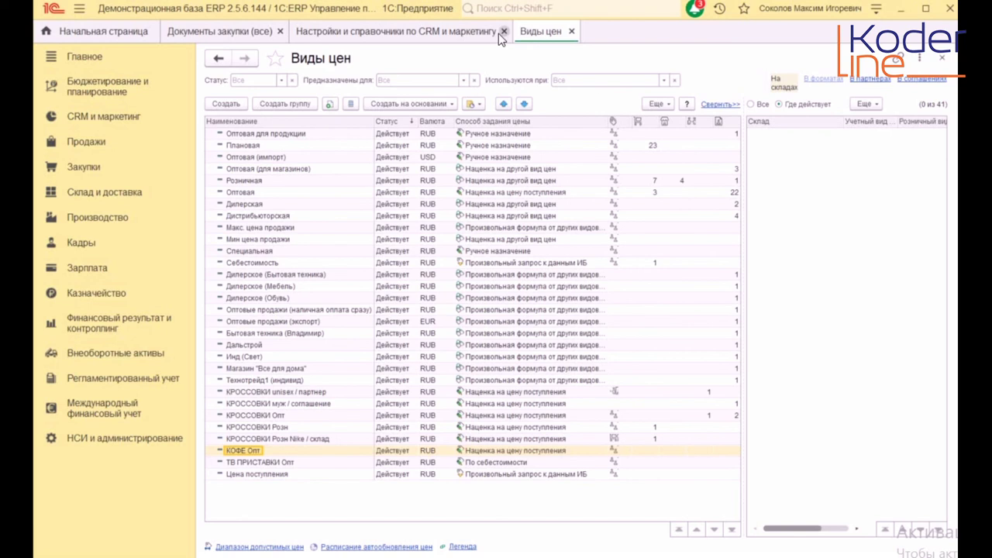
# - Examine the ТВ ПРИСТАВКИ Опт price type's cost-based settings and the goods in the TV box purchase document of 01.04.2021, and close both
pyautogui.doubleClick(262, 463)
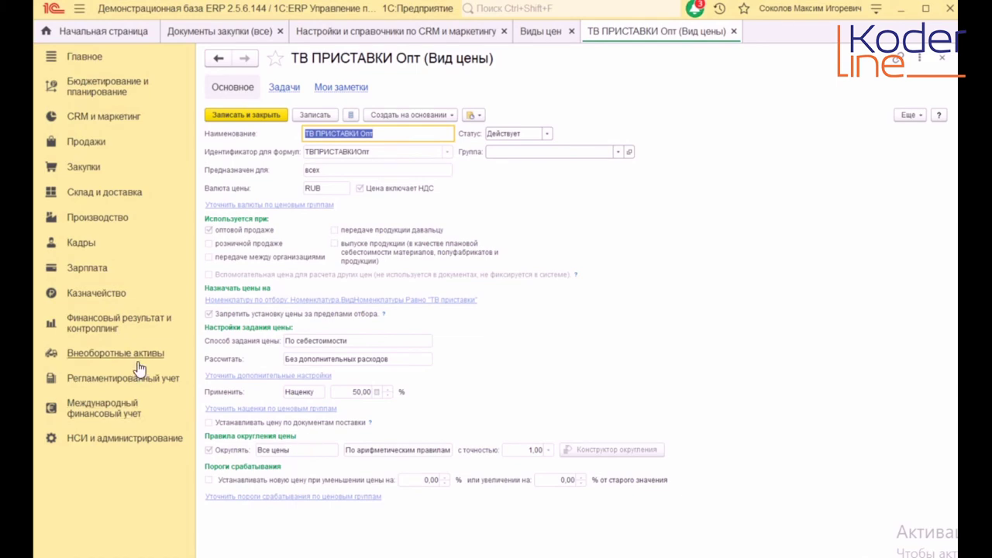
pyautogui.click(244, 31)
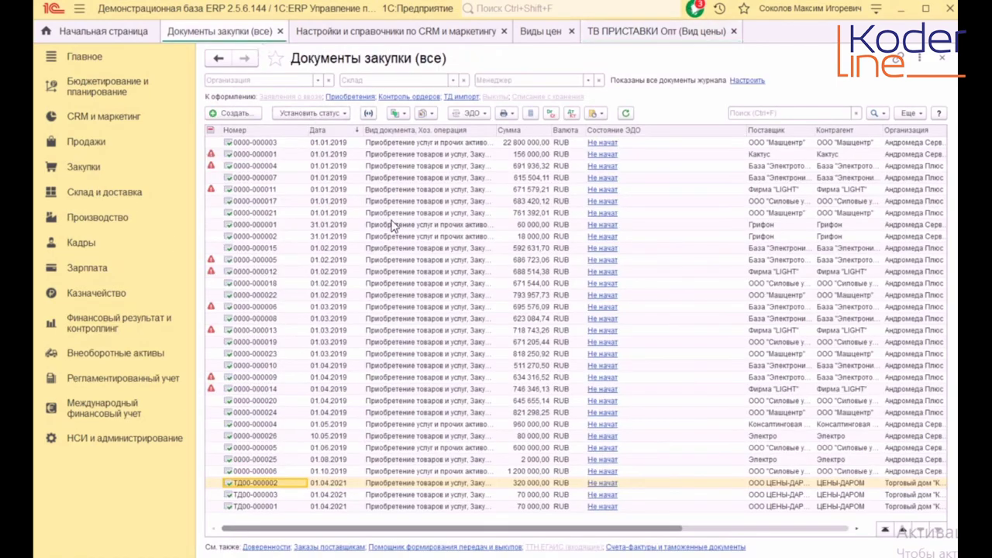
pyautogui.doubleClick(283, 505)
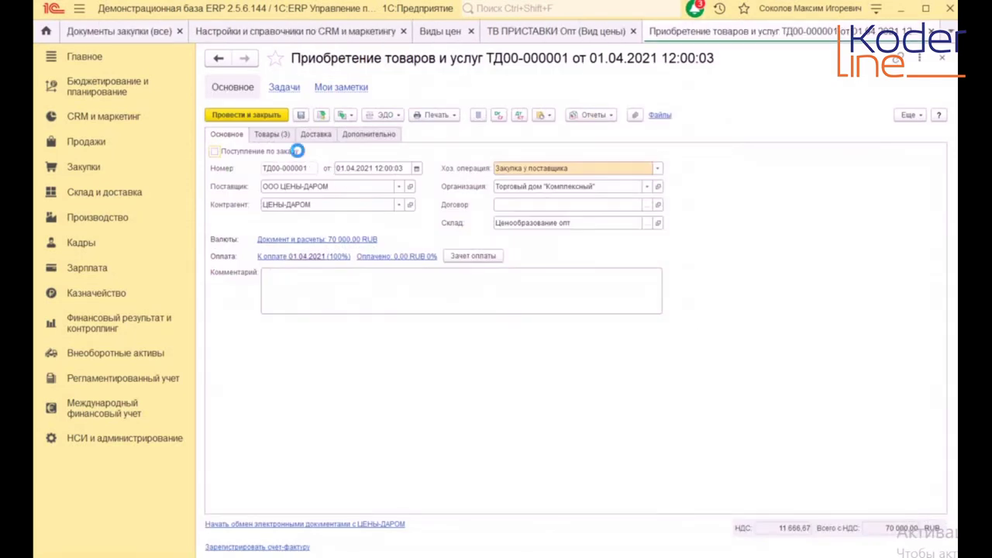
pyautogui.click(271, 134)
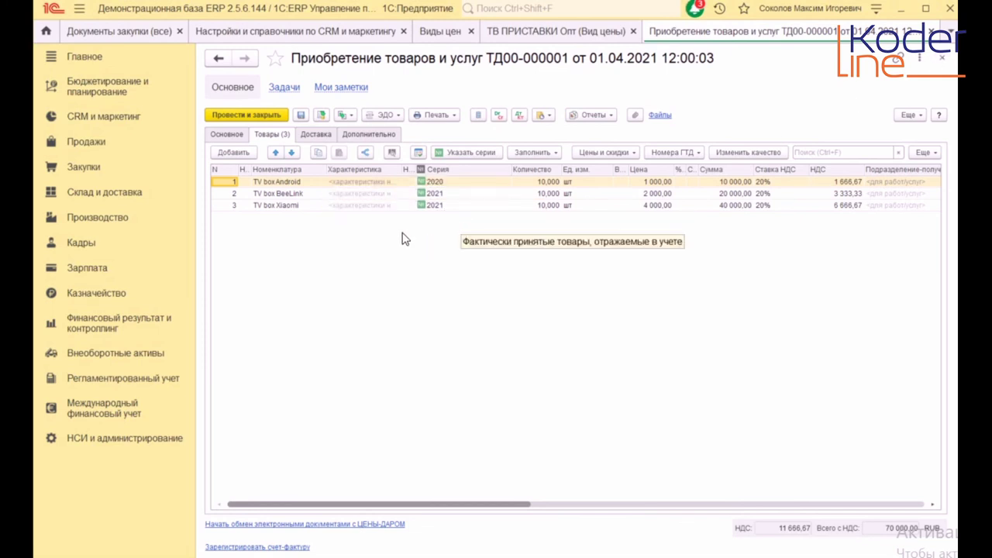
pyautogui.click(943, 62)
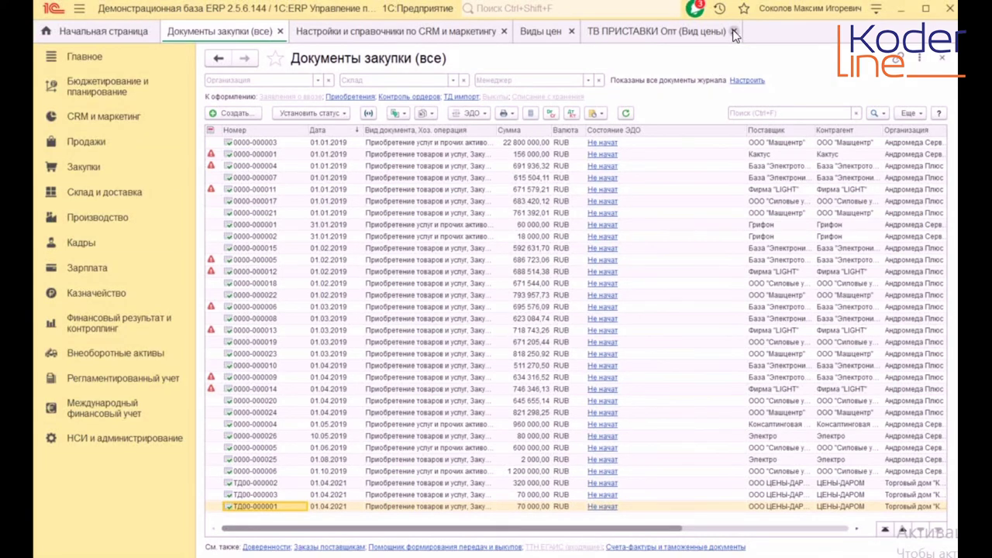
pyautogui.click(640, 33)
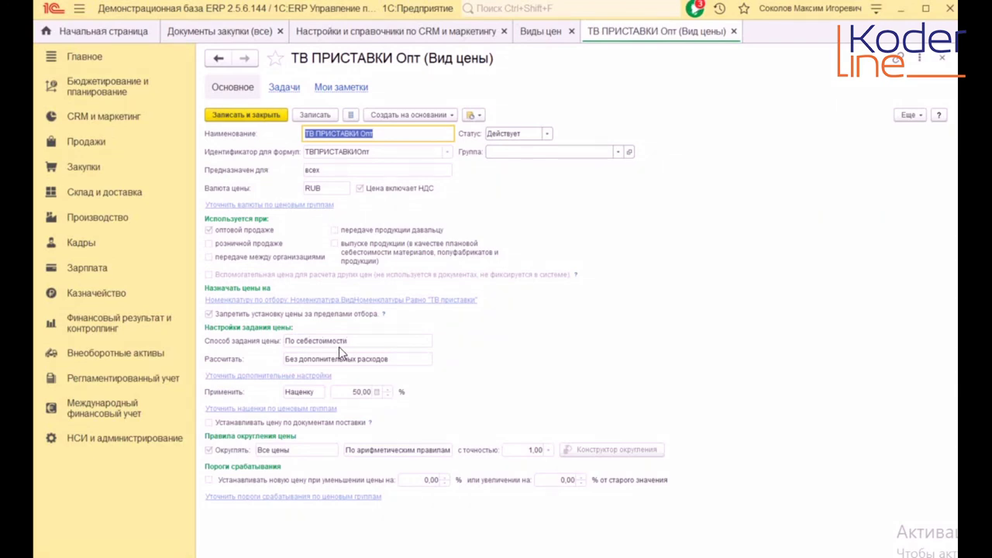
pyautogui.click(733, 31)
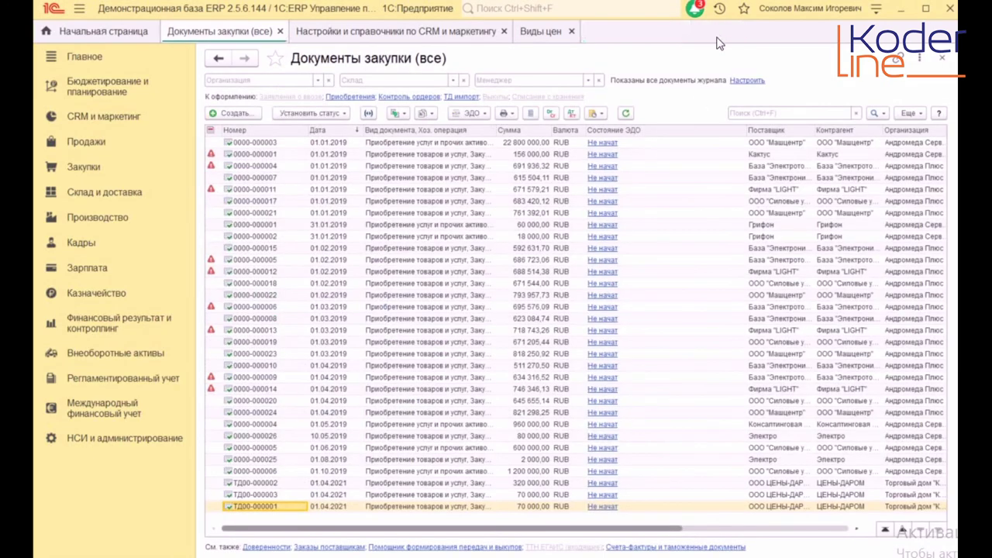
# - Open the price list, set its date to 01.04.2021, and change the item kind filter value to ТВ приставки
pyautogui.click(97, 117)
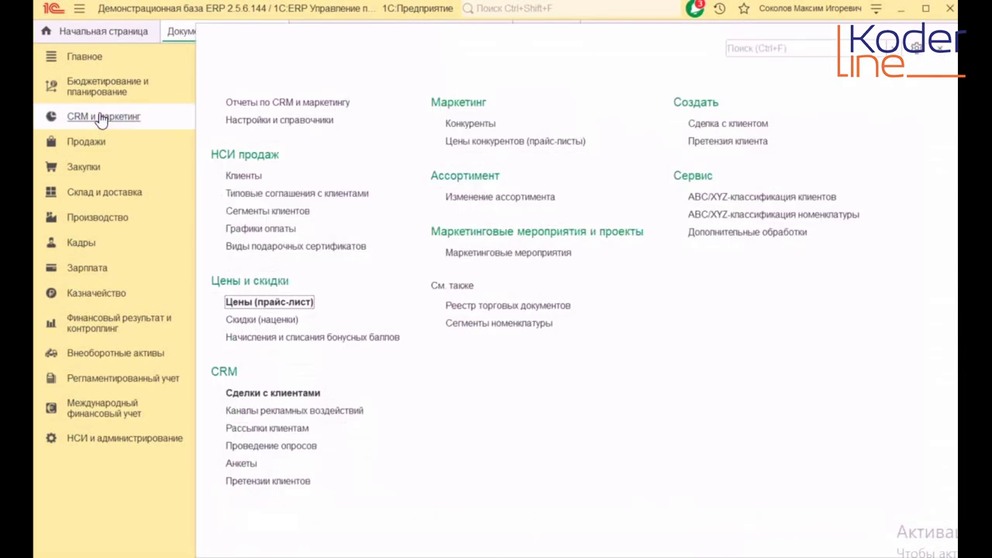
pyautogui.click(276, 302)
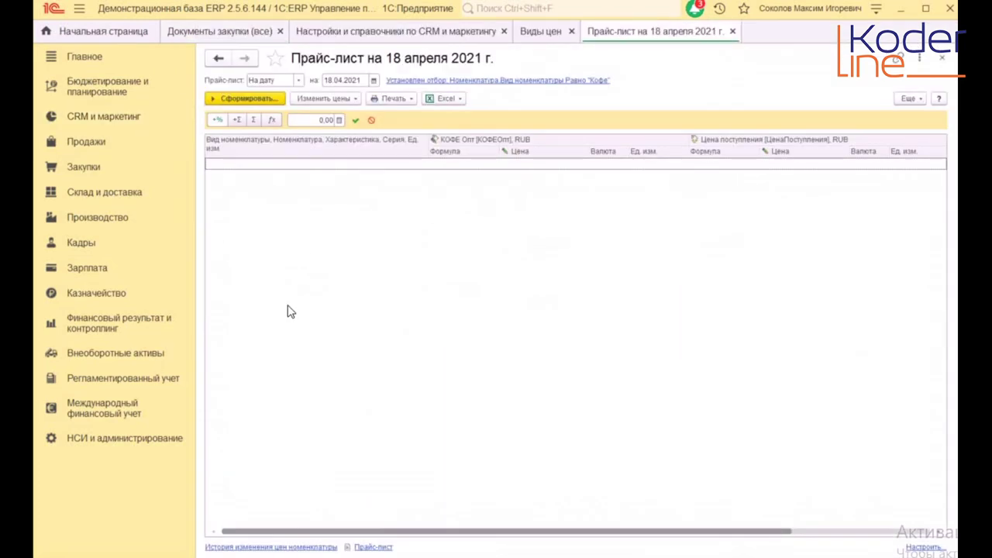
pyautogui.click(373, 80)
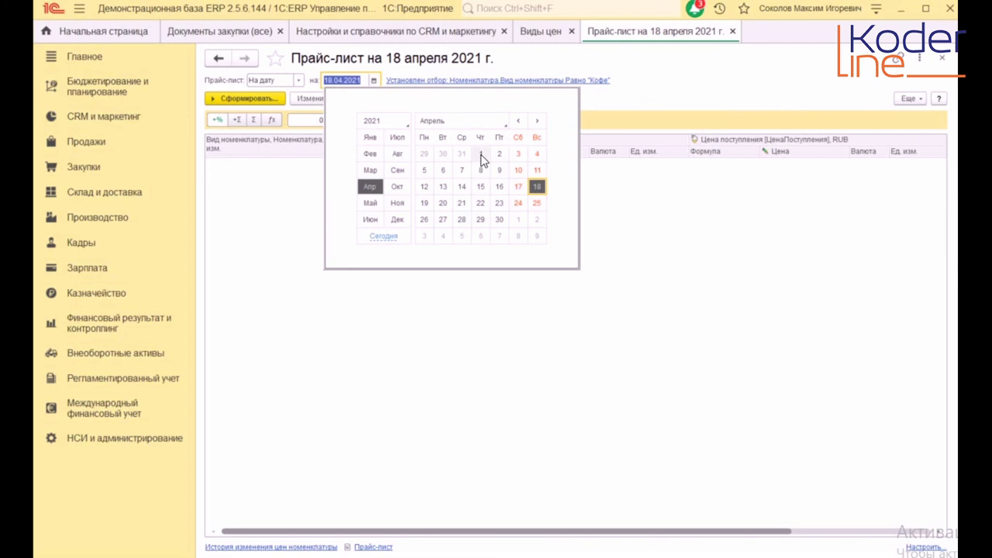
pyautogui.click(481, 154)
pyautogui.click(305, 117)
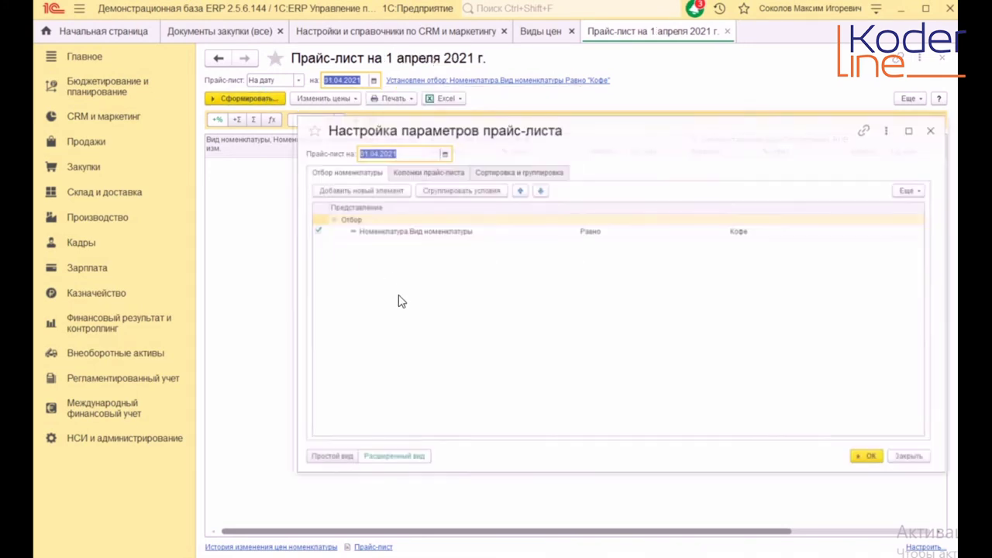
pyautogui.click(770, 233)
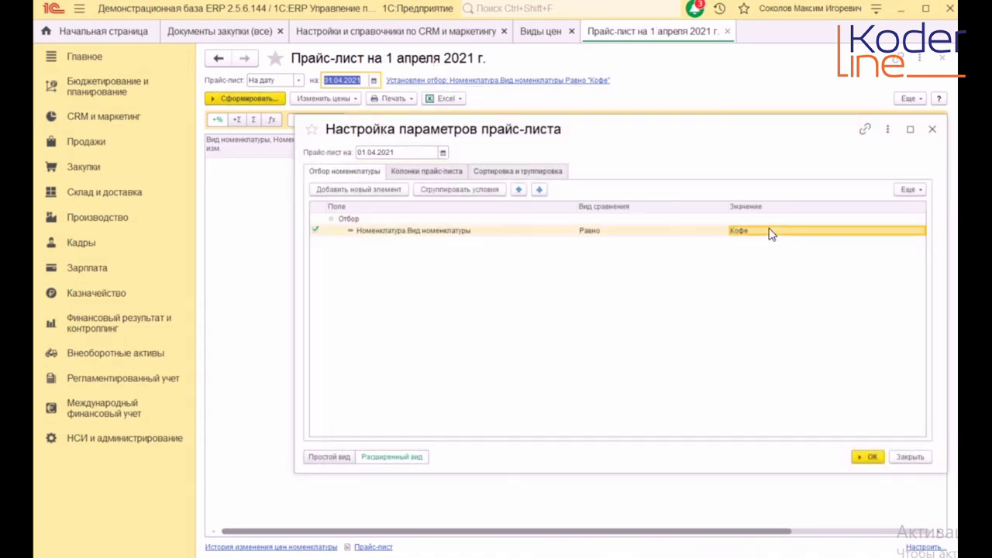
pyautogui.click(770, 232)
pyautogui.click(770, 257)
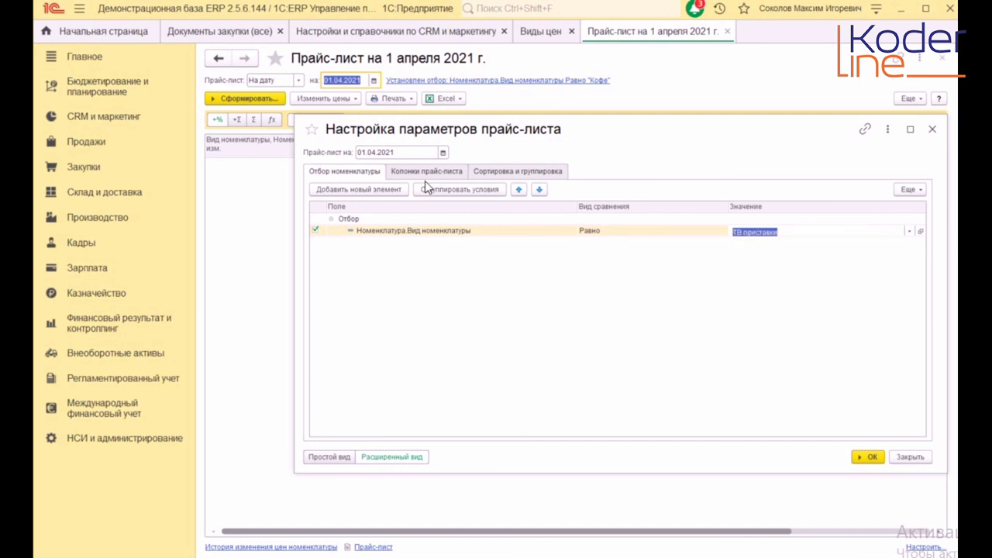
# - Replace the Цена поступления and КОФЕ Опт price list columns with ТВ ПРИСТАВКИ Опт, and generate the price list
pyautogui.click(422, 171)
pyautogui.scroll(-3, 428, 306)
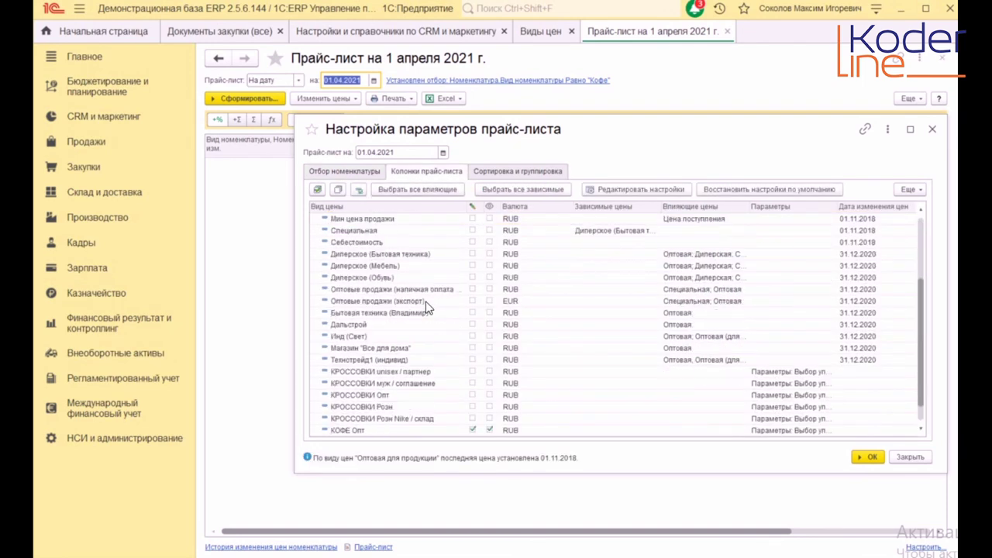
pyautogui.scroll(-1, 454, 364)
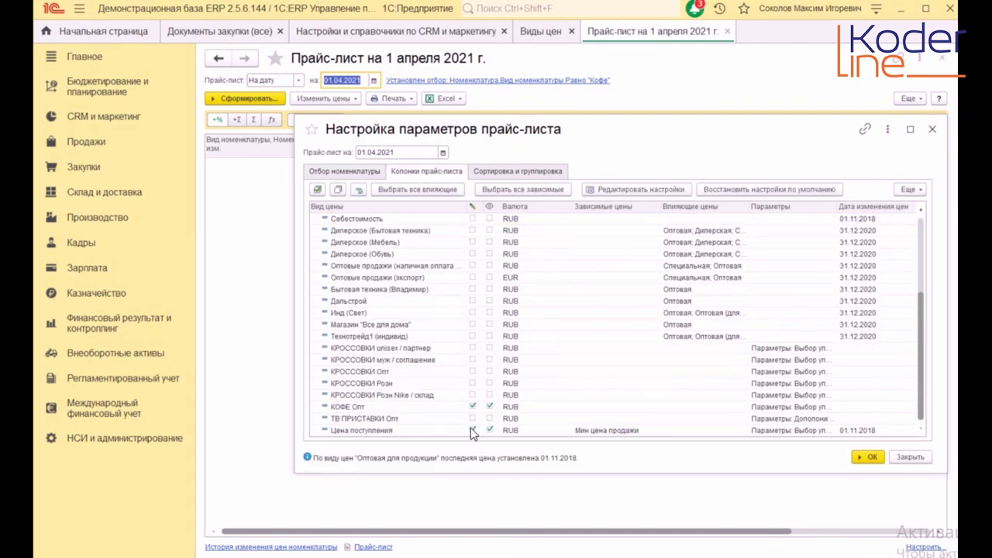
pyautogui.click(474, 431)
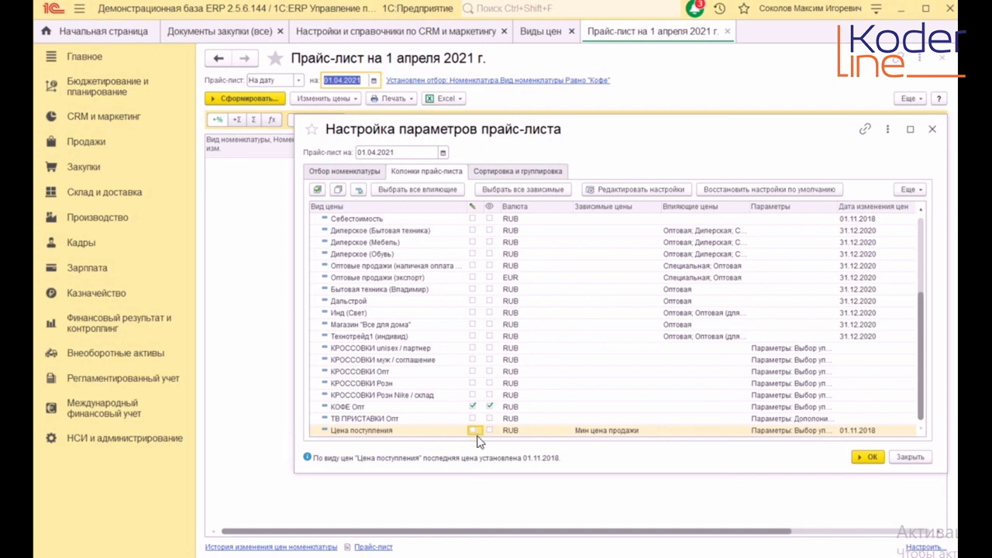
pyautogui.click(474, 406)
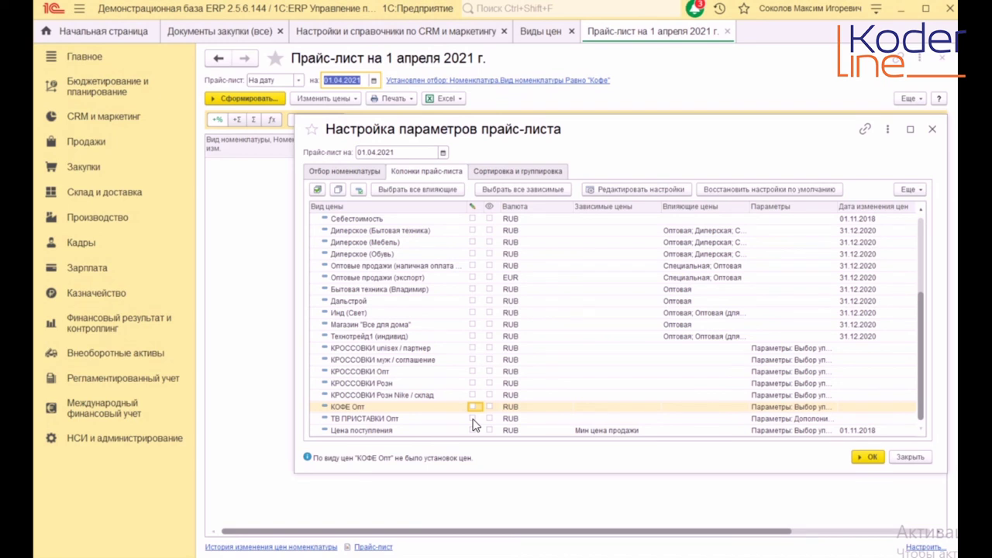
pyautogui.click(473, 419)
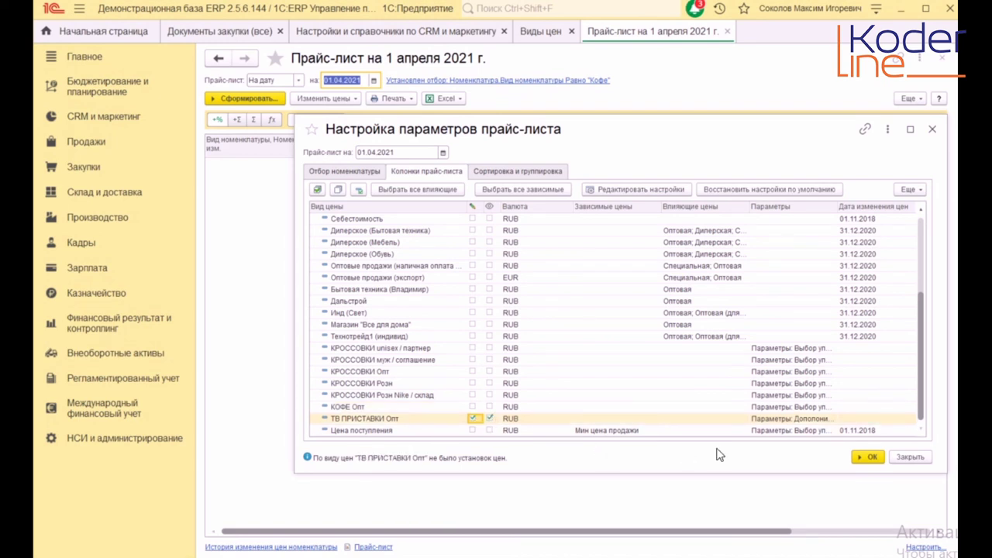
pyautogui.click(868, 458)
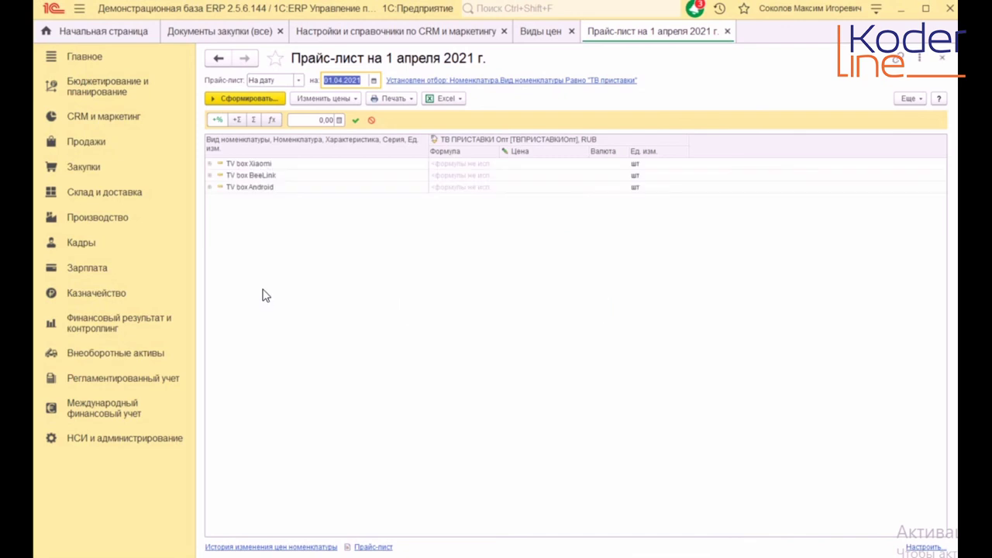
# - Expand the series of all three TV box items and recalculate the computed ТВ ПРИСТАВКИ Опт prices for all rows and cells
pyautogui.click(209, 186)
pyautogui.click(209, 176)
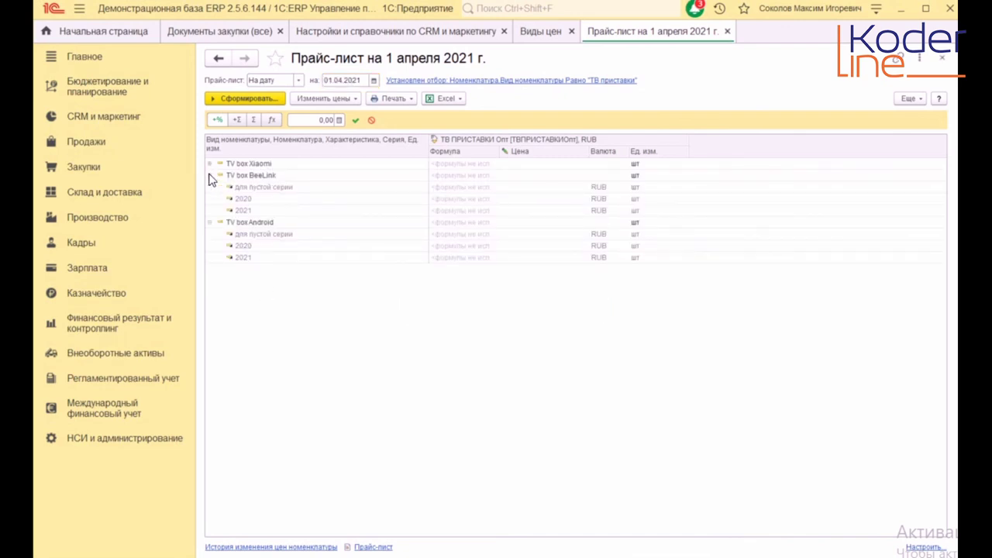
pyautogui.click(210, 164)
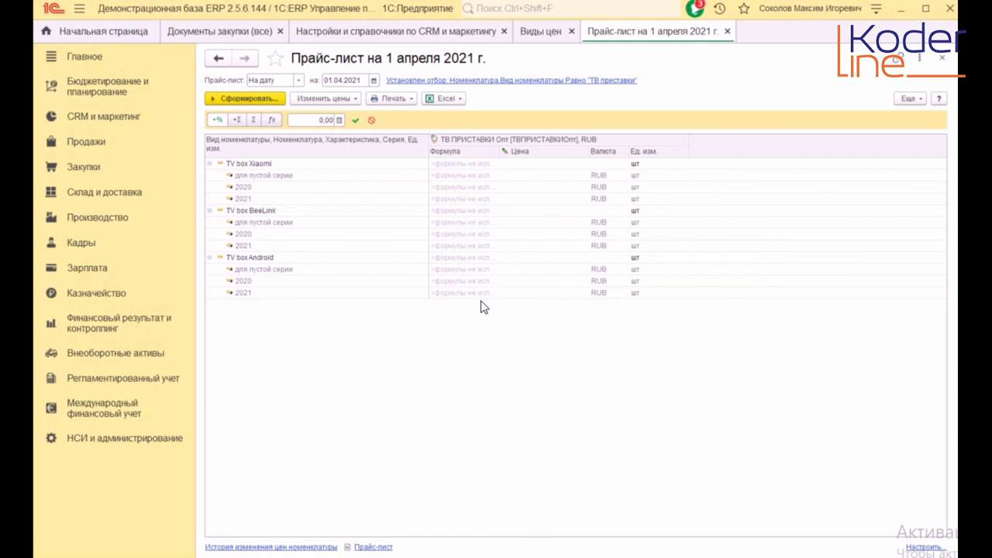
pyautogui.click(341, 99)
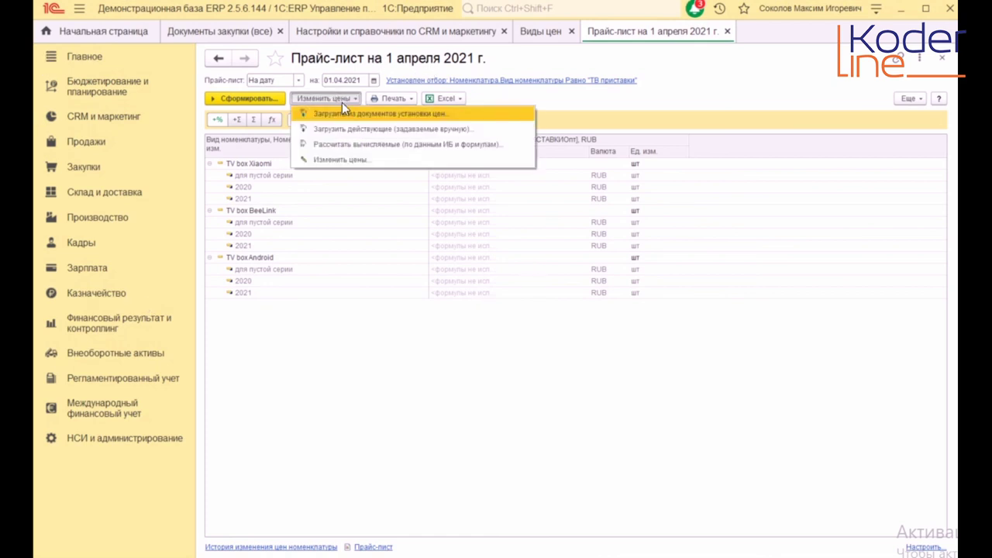
pyautogui.click(356, 144)
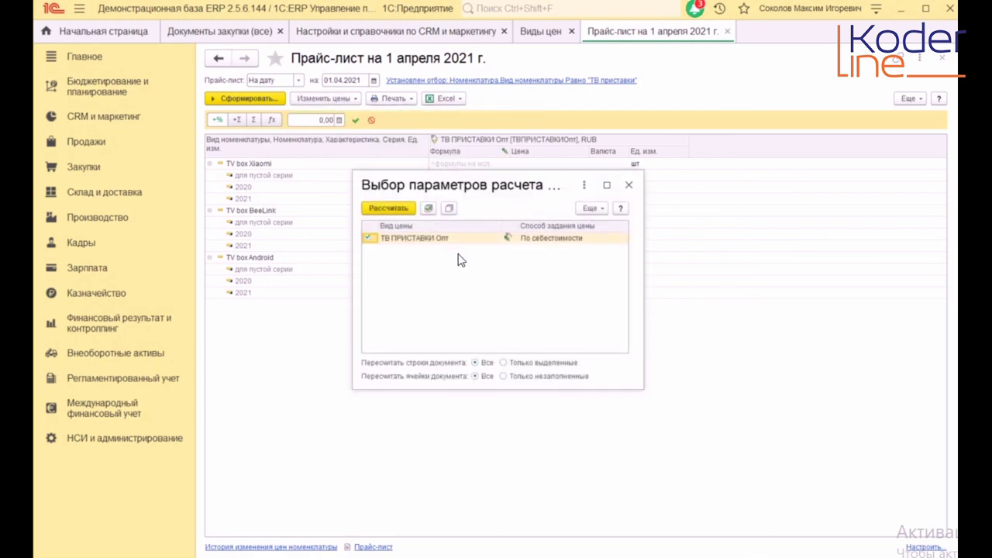
pyautogui.click(402, 211)
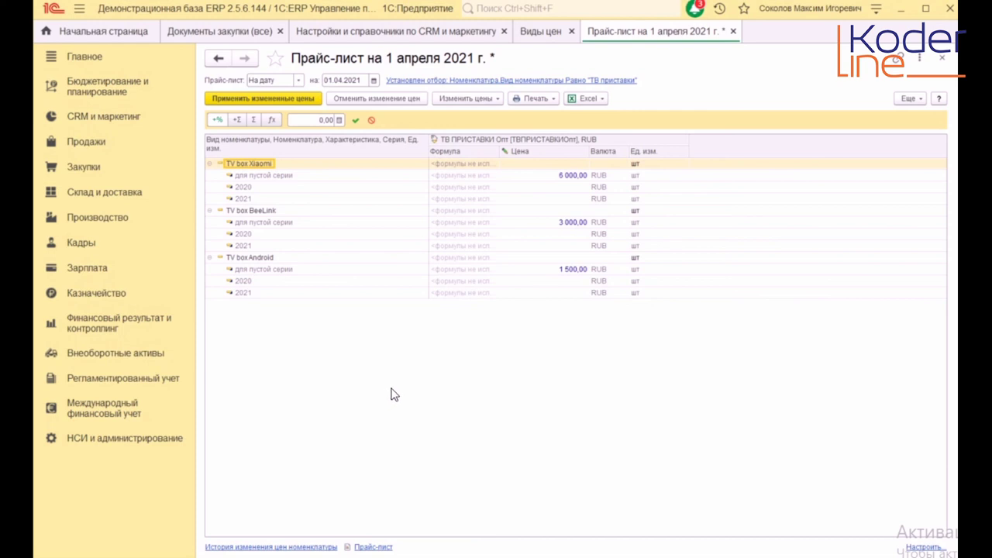
# - Set the ТВ ПРИСТАВКИ Опт prices to 1 500 for Android series 2020 and 9 000 for Xiaomi and BeeLink series 2021
pyautogui.doubleClick(566, 280)
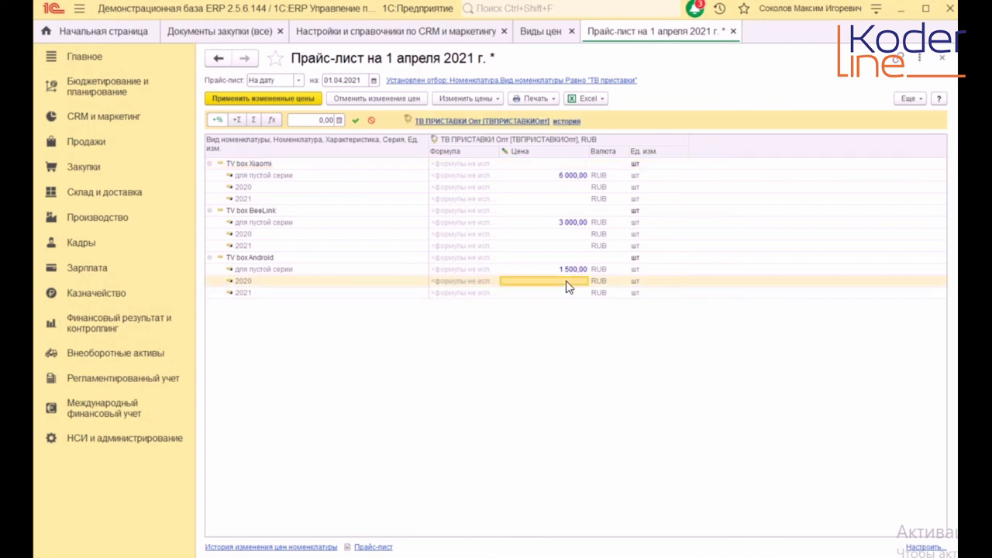
pyautogui.write('1 500,')
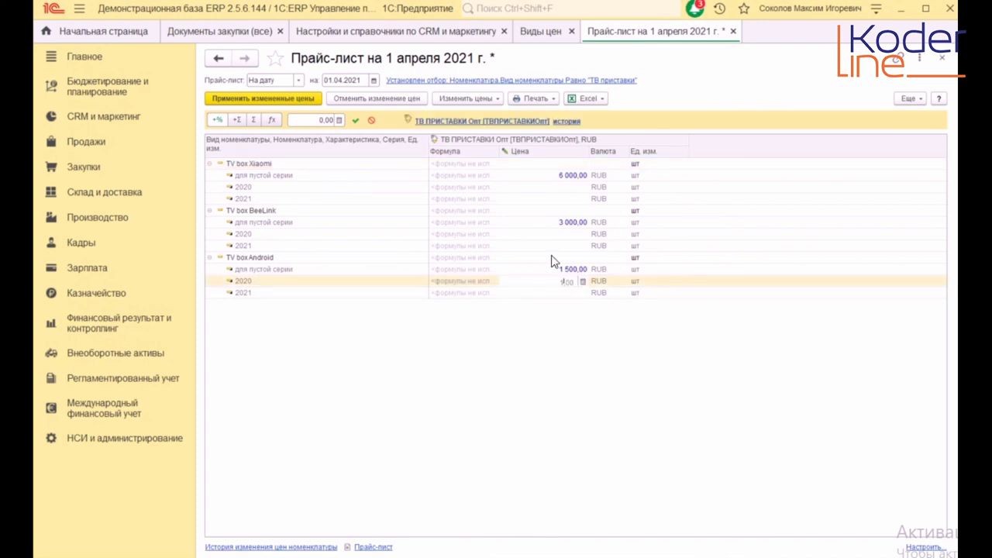
pyautogui.write('00')
pyautogui.doubleClick(574, 199)
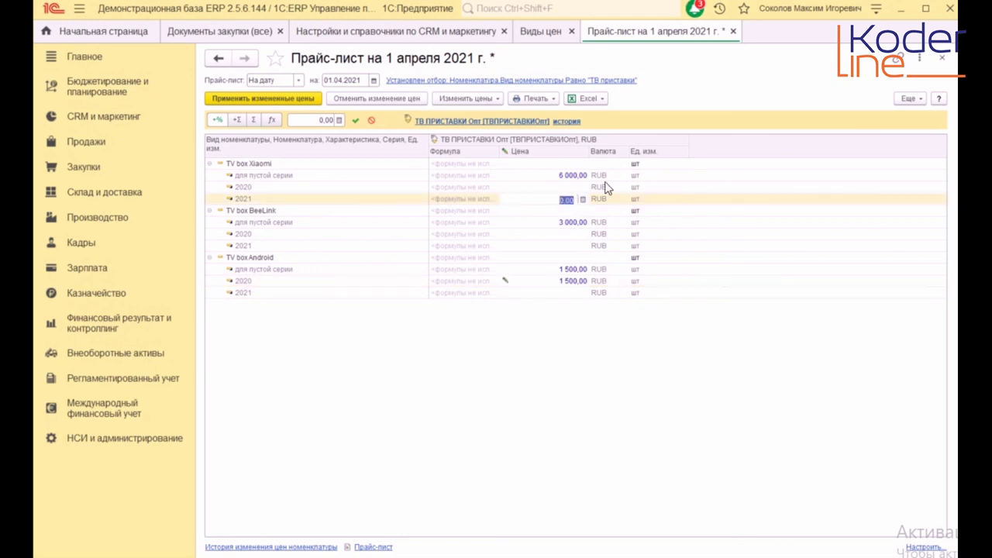
pyautogui.write('600')
pyautogui.doubleClick(572, 246)
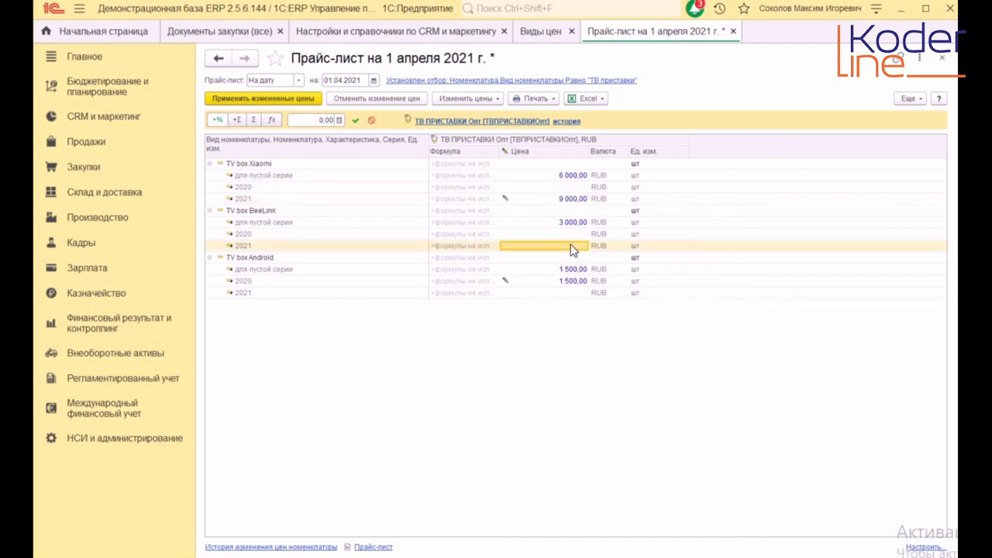
pyautogui.write('6')
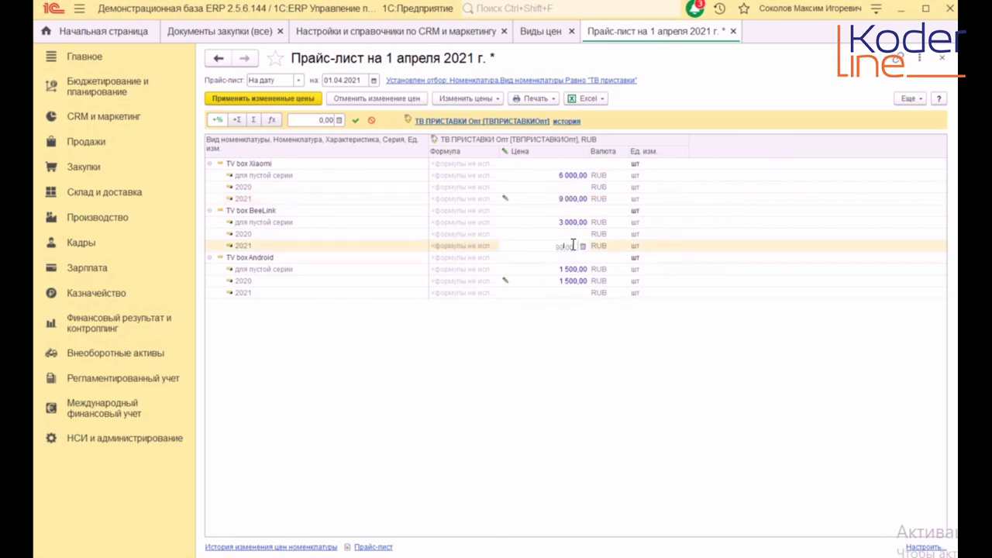
pyautogui.click(629, 349)
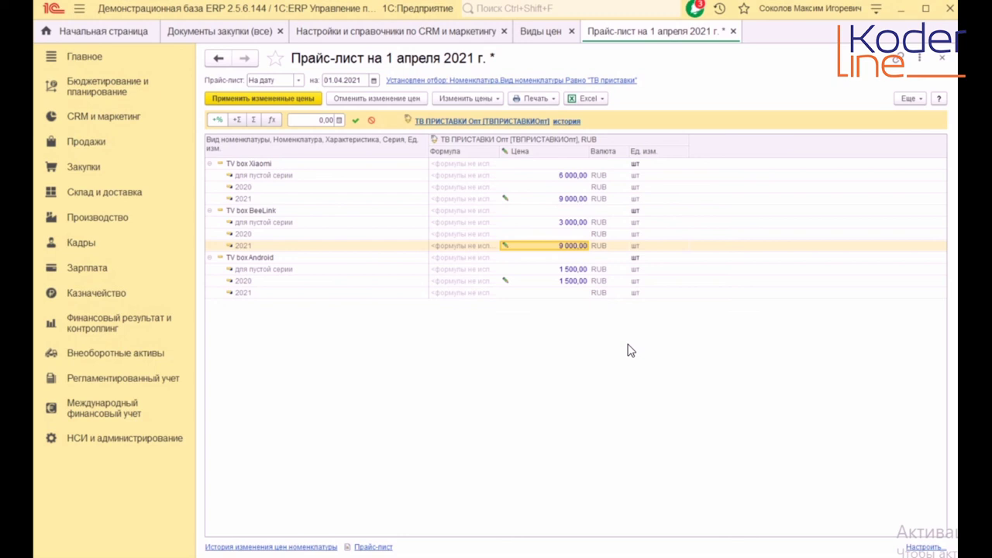
# - Apply and post the changed TV box prices as of 01.04.2021, and check the price change history before closing it
pyautogui.click(276, 176)
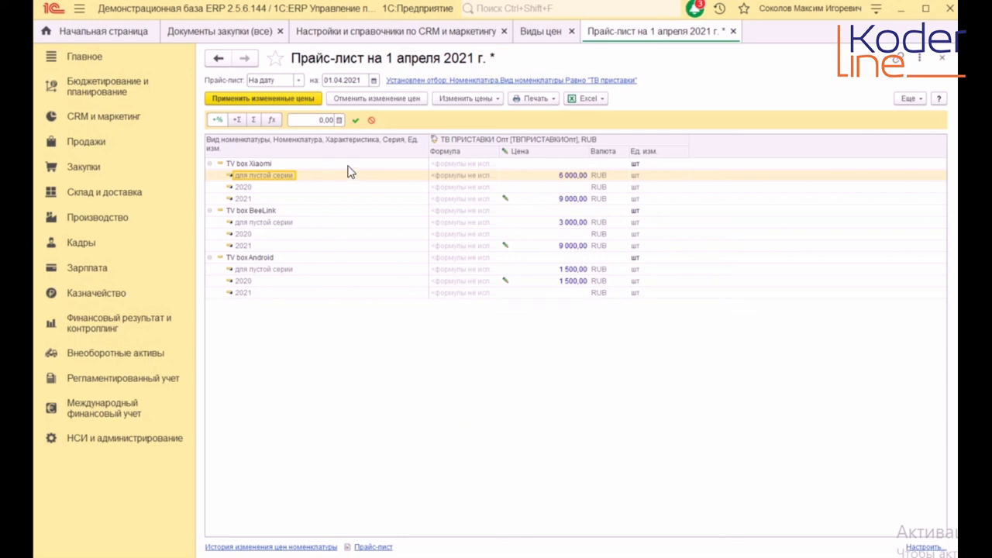
pyautogui.click(301, 101)
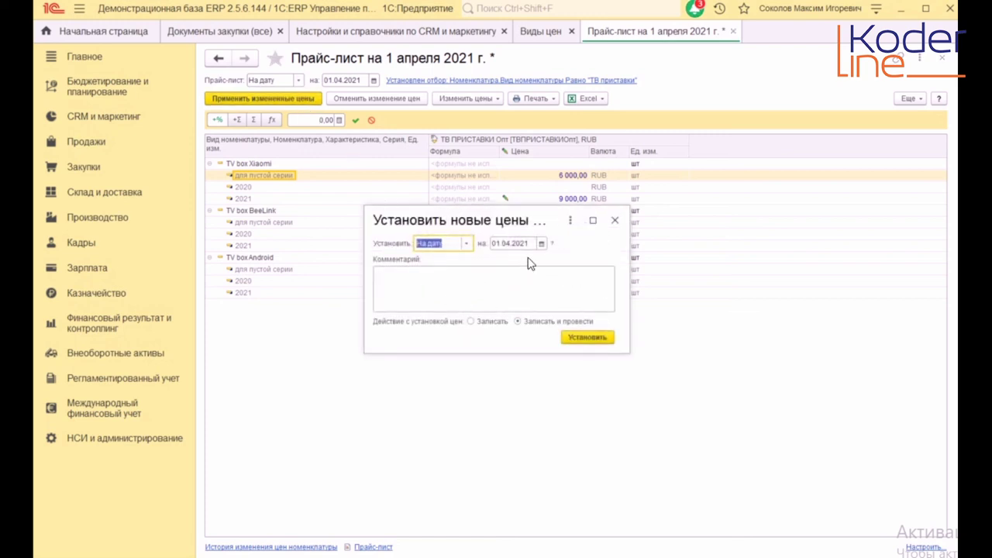
pyautogui.click(589, 339)
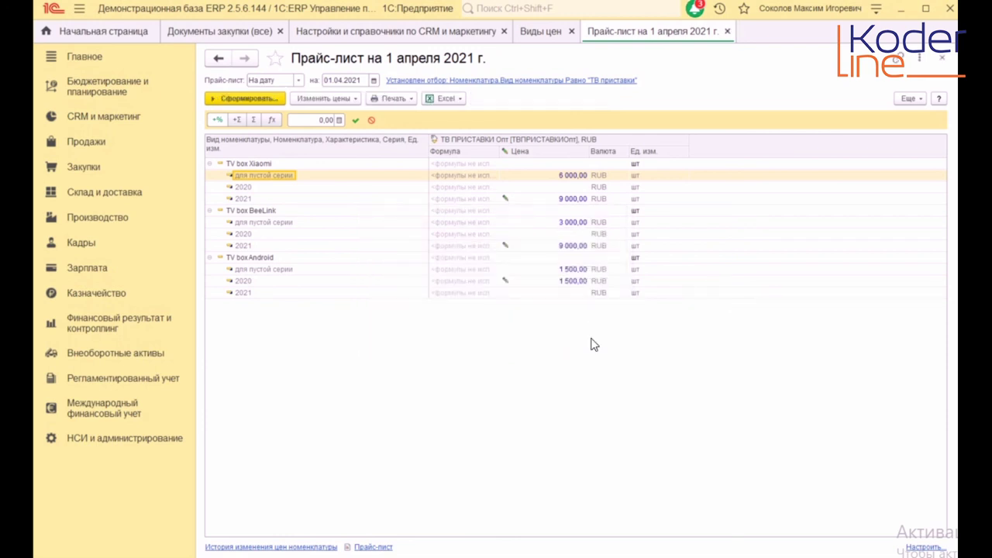
pyautogui.click(270, 548)
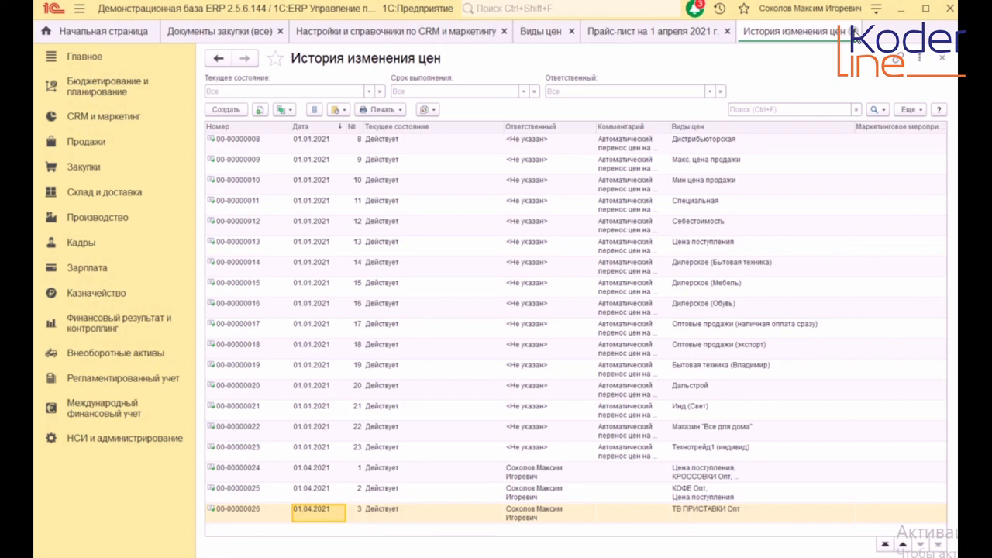
pyautogui.click(855, 33)
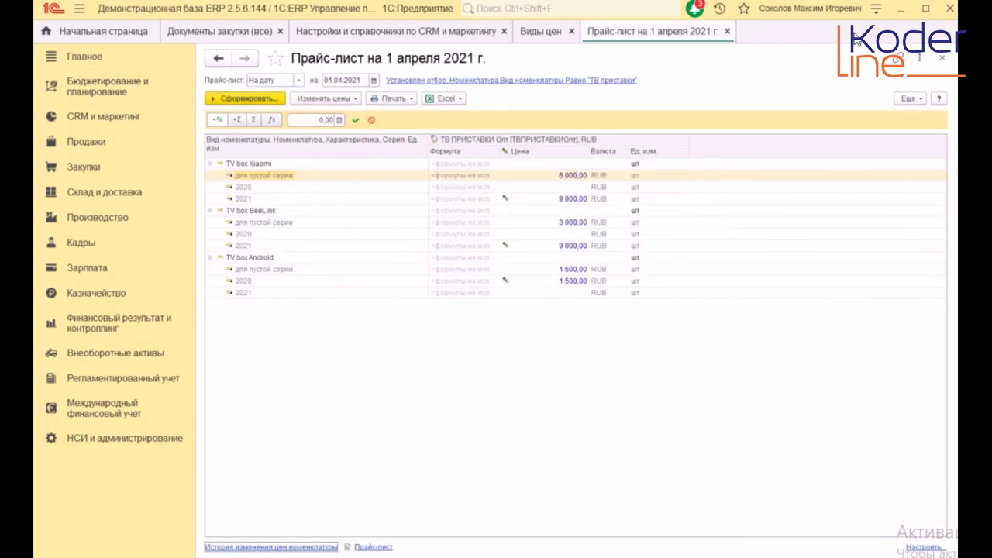